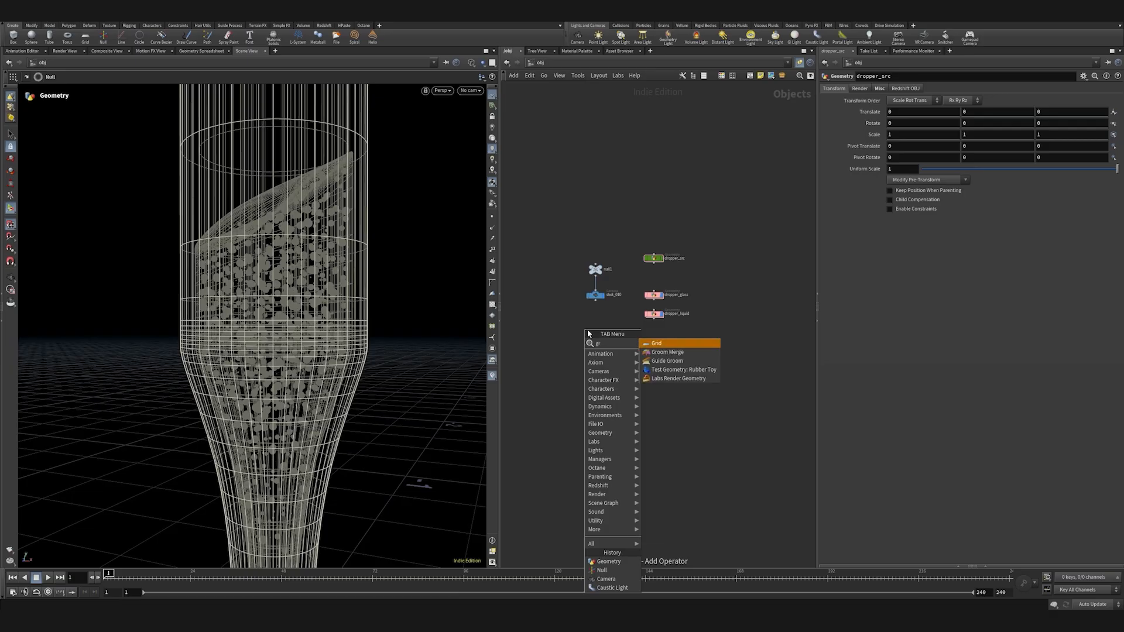
- Add a Grid object beside dropper_liquid in the object network and name it background
key(Return)
click(740, 316)
middle_drag(753, 317, 684, 333)
scroll(684, 334, up, 3)
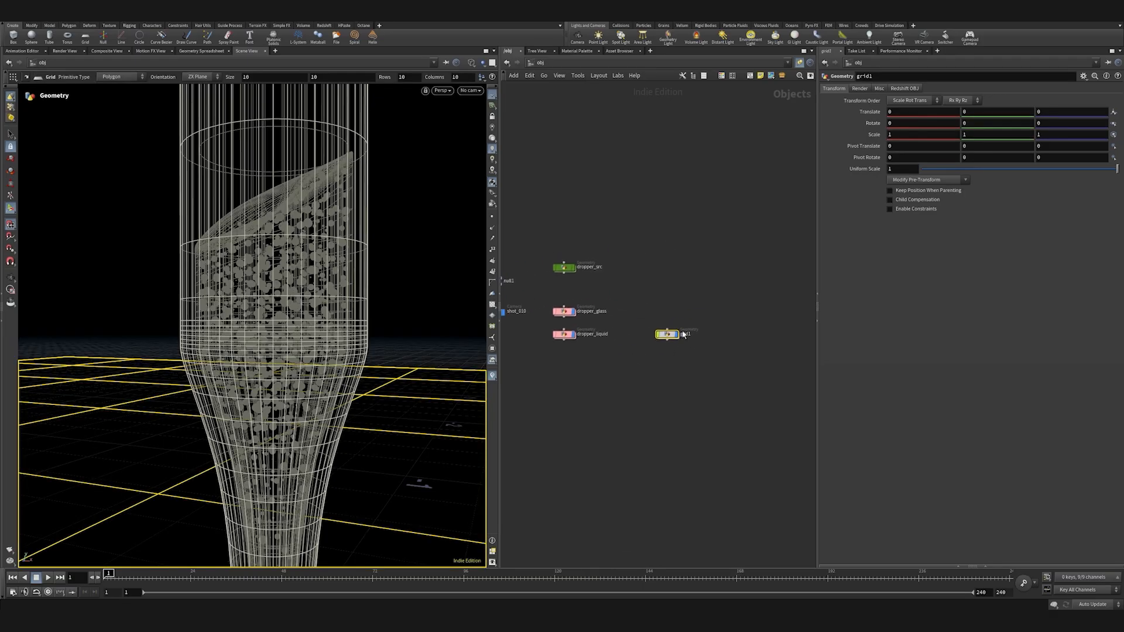
click(694, 335)
text(ba)
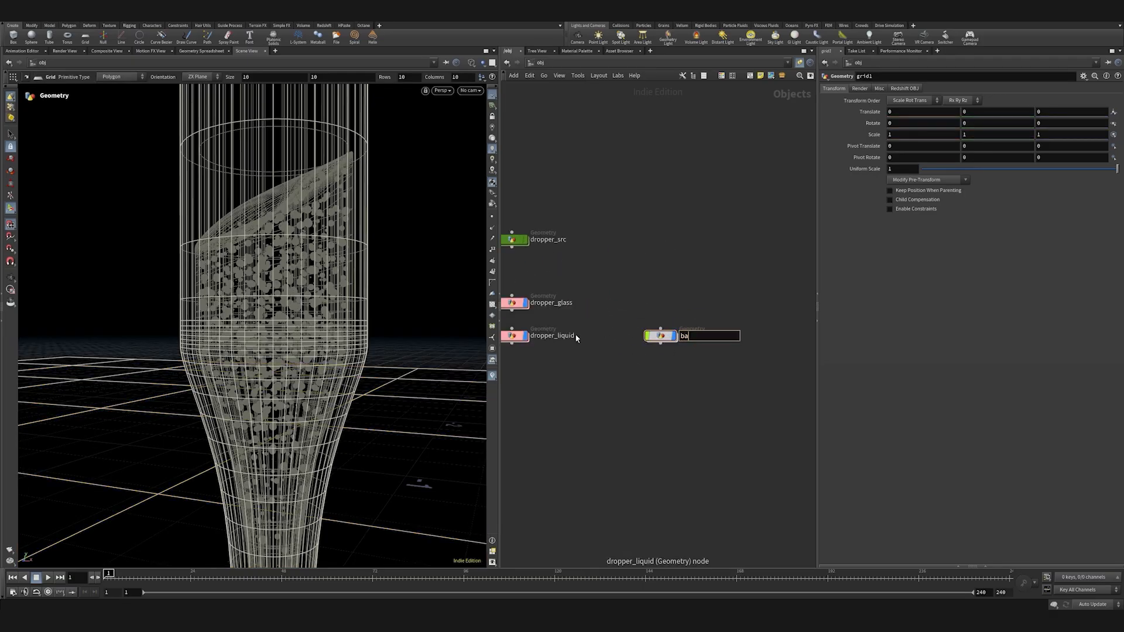
text(ckground)
key(Return)
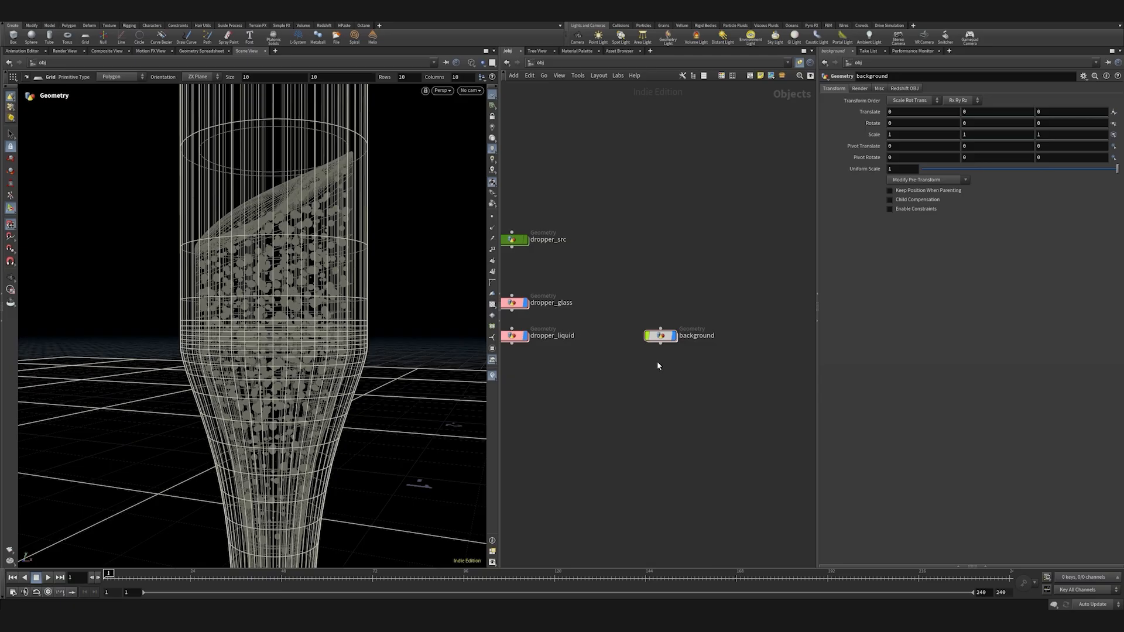
- Inside the background object, set the grid's orientation to XY Plane with 2 rows and 2 columns
double_click(659, 335)
click(905, 111)
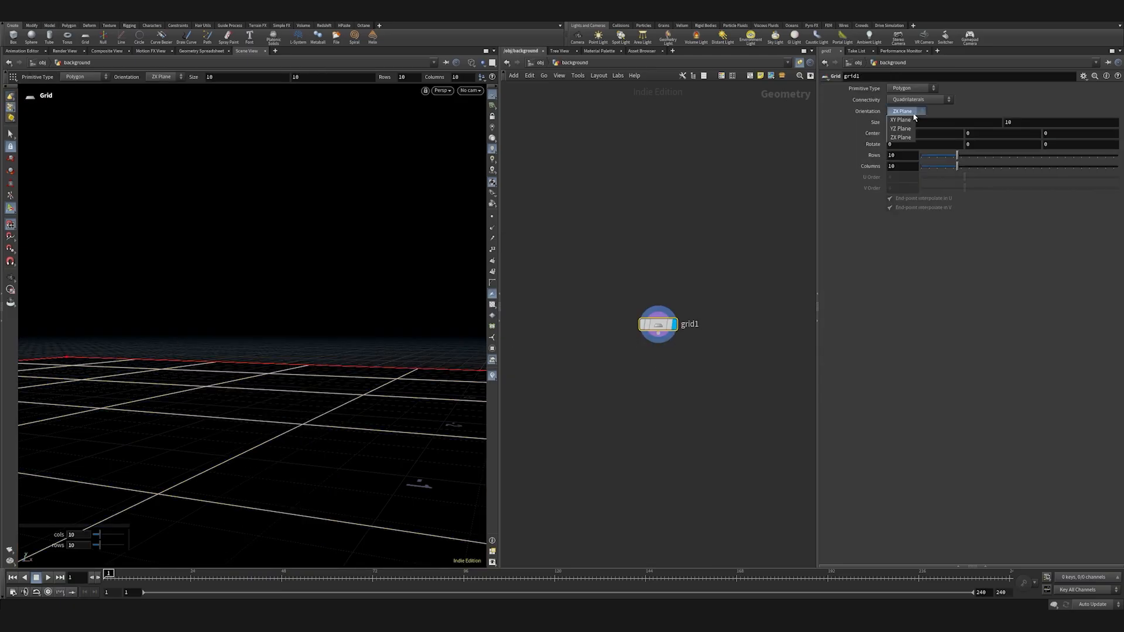
click(902, 116)
key(Escape)
right_drag(307, 315, 329, 330)
key(space+h)
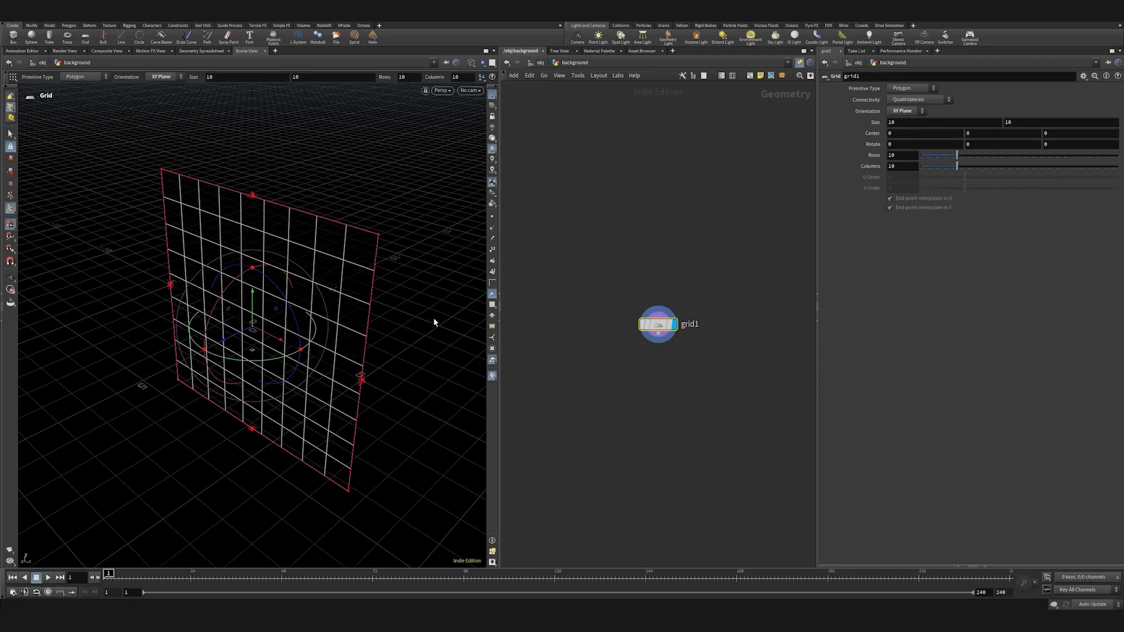
double_click(909, 155)
text(2)
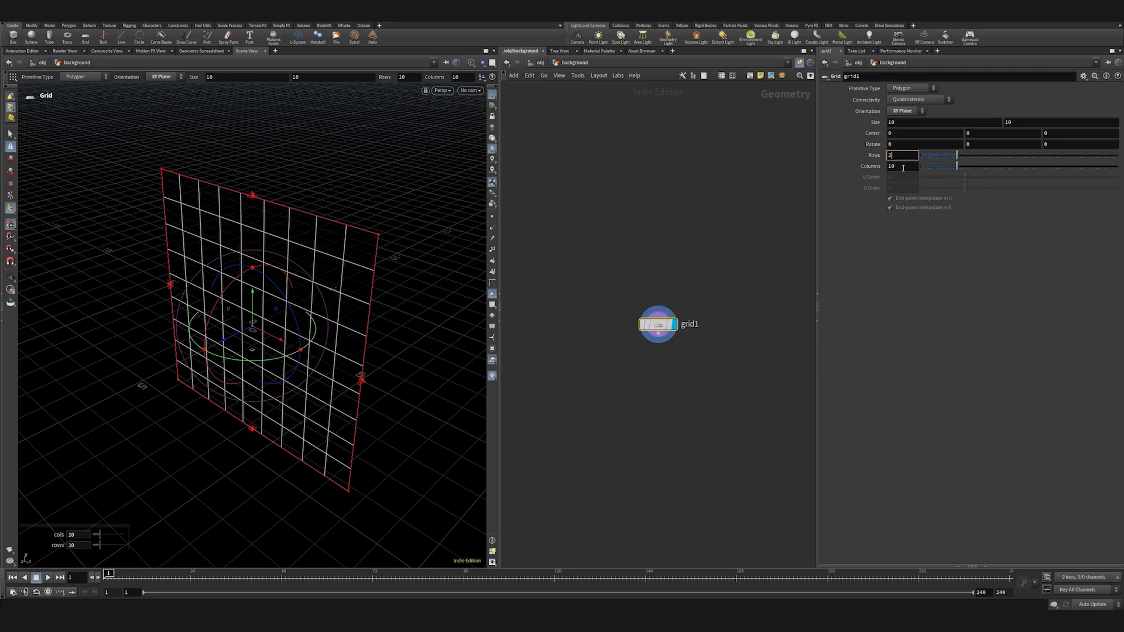
key(Return)
- Add a UV Project node below the grid, connect the grid into it and display its output
key(Tab)
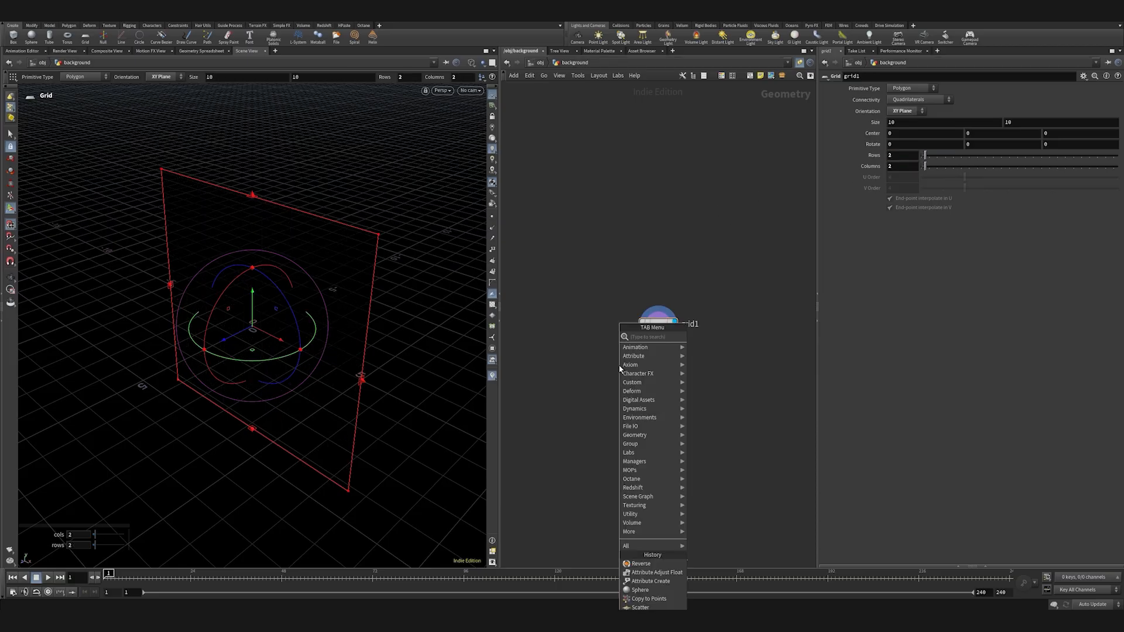
text(uv)
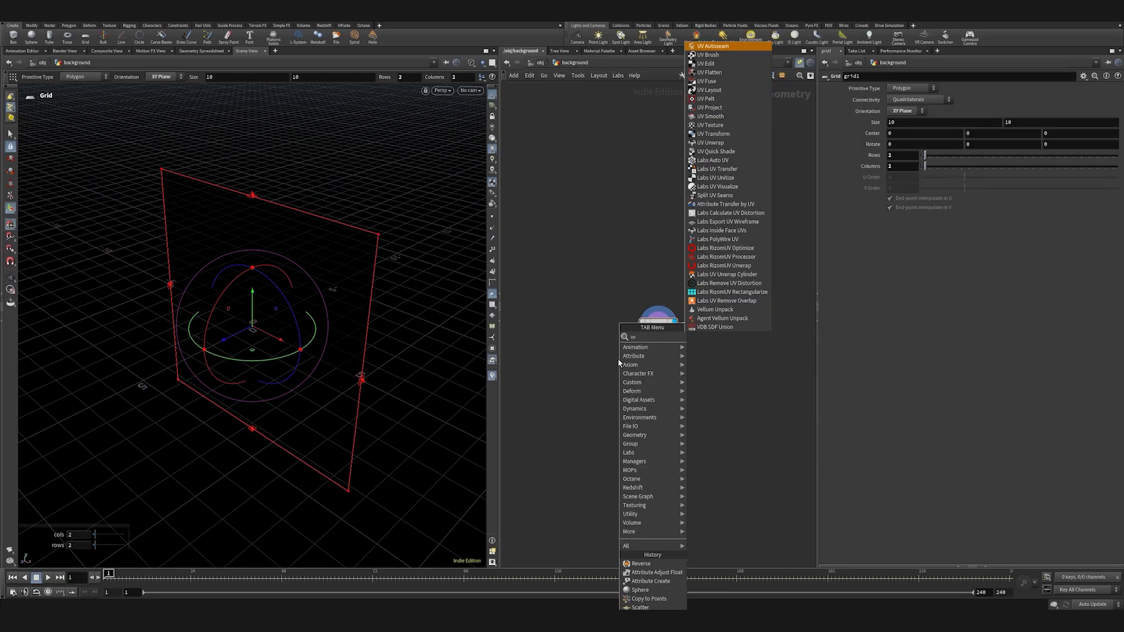
click(719, 107)
click(653, 380)
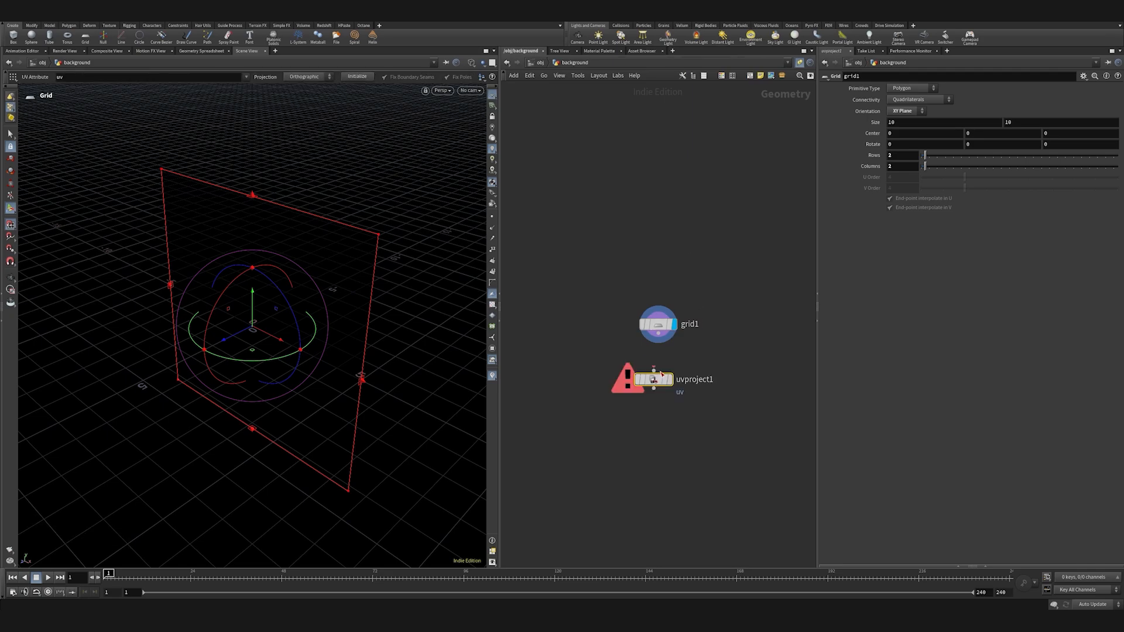
click(658, 333)
click(654, 370)
click(668, 379)
drag(656, 379, 661, 378)
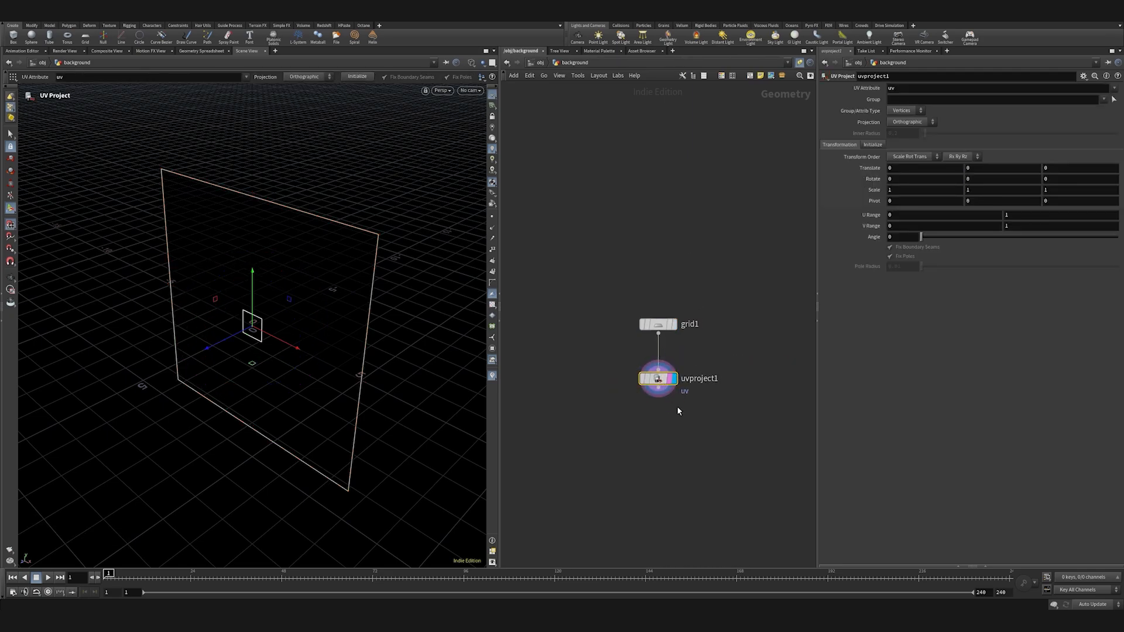
- Tidy the node layout and initialize the UV projection with the To Best Plane method
key(ctrl+a)
key(l)
click(661, 367)
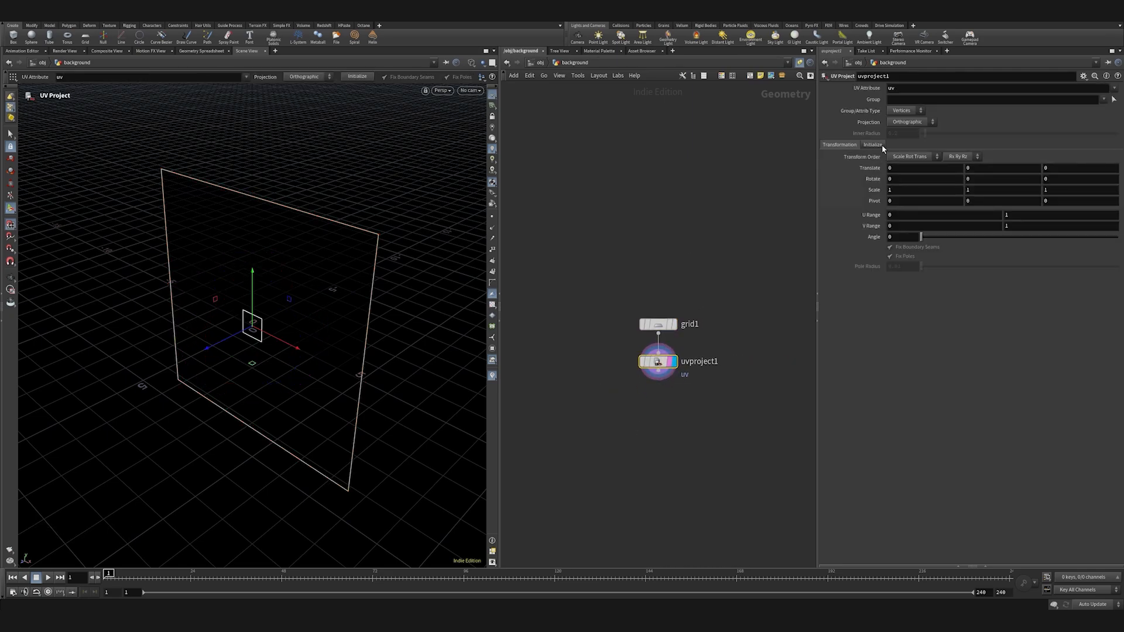
click(901, 168)
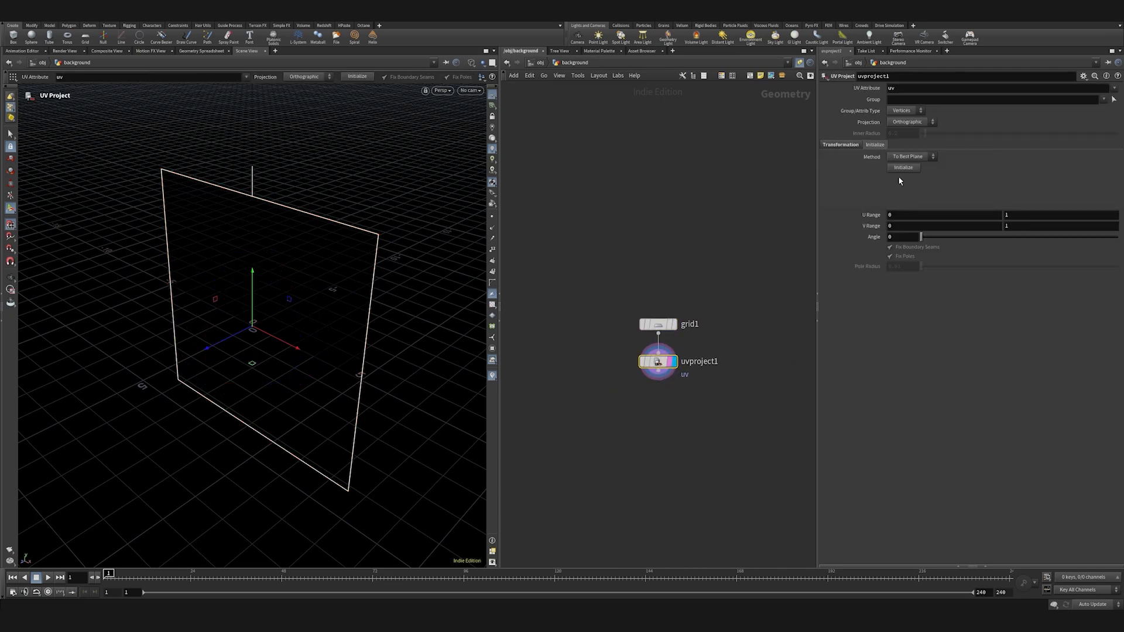
- Return to the object level, place the background node level with dropper_glass, and set its Z translation to -5
click(538, 63)
drag(662, 333, 664, 309)
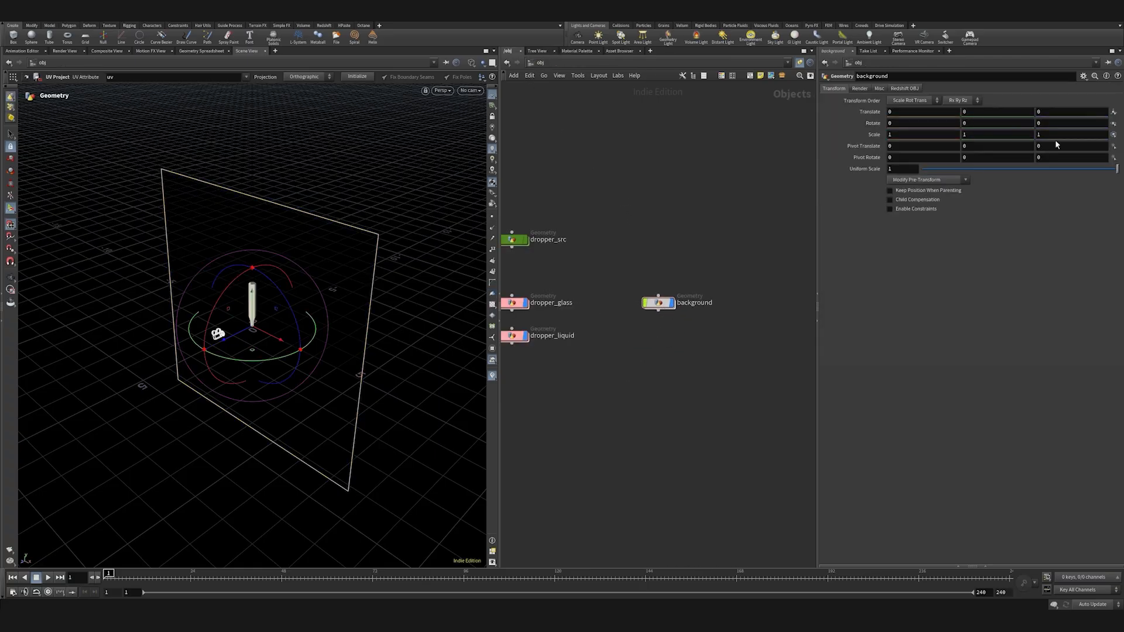
drag(1054, 114, 931, 215)
key(Return)
key(Escape)
drag(214, 371, 220, 328)
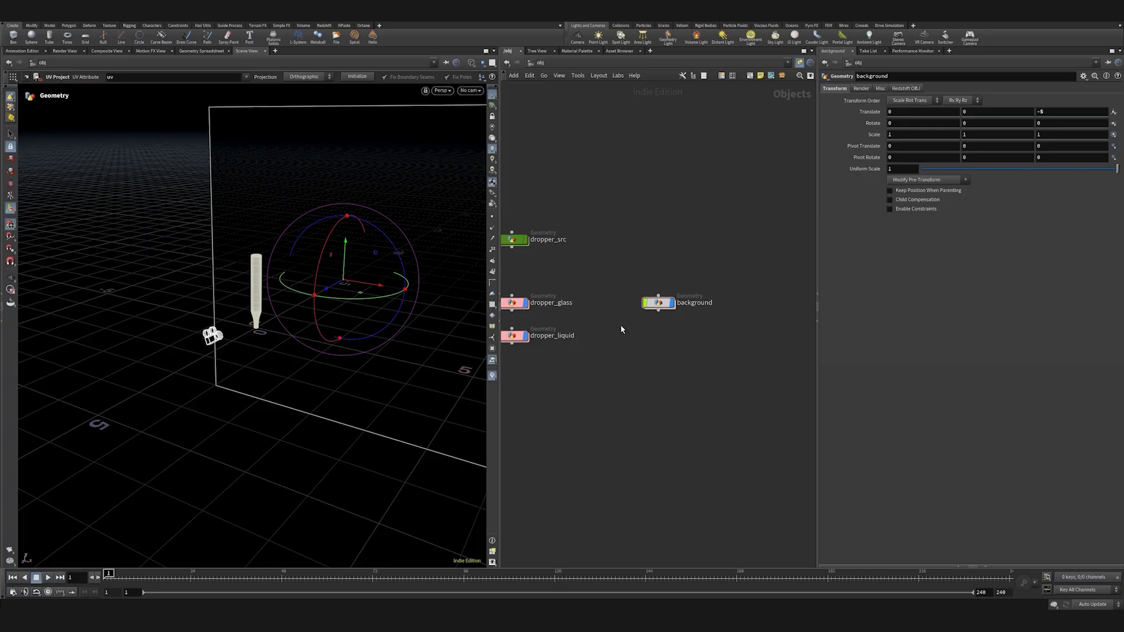
key(h)
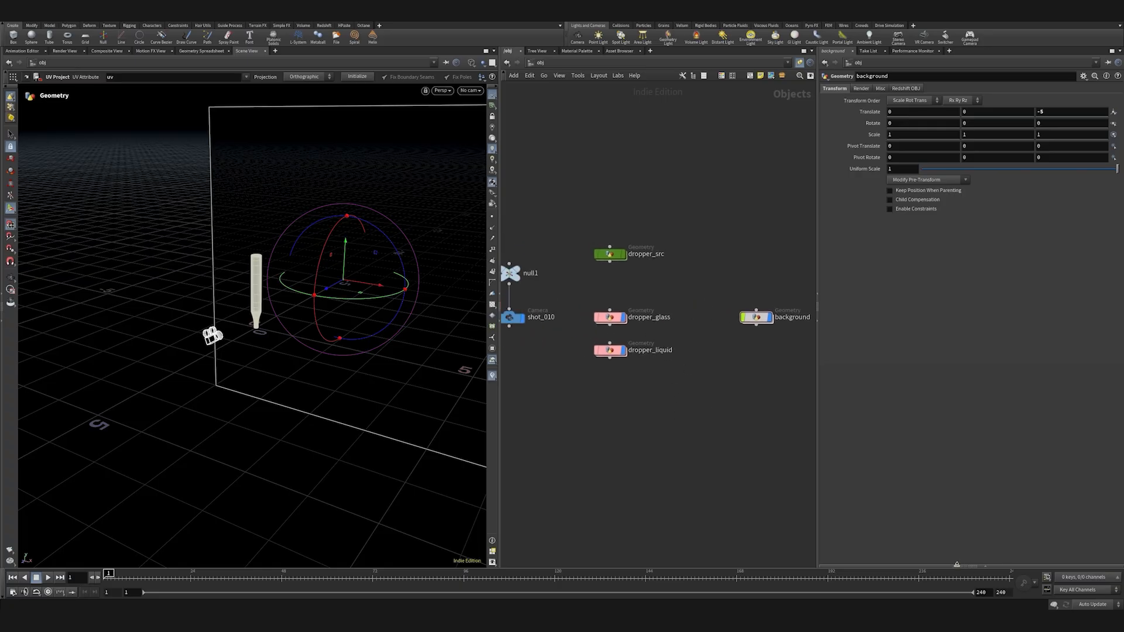
- Split off a second pane showing the mat network and add an Octane Material Builder there
key(alt+])
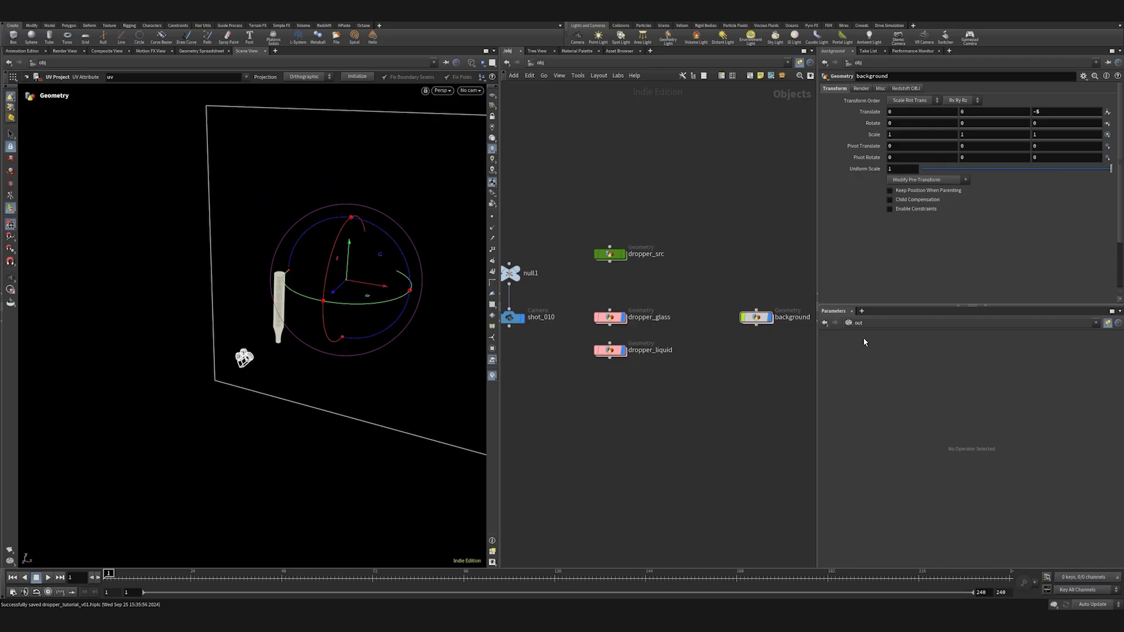
click(882, 323)
click(898, 354)
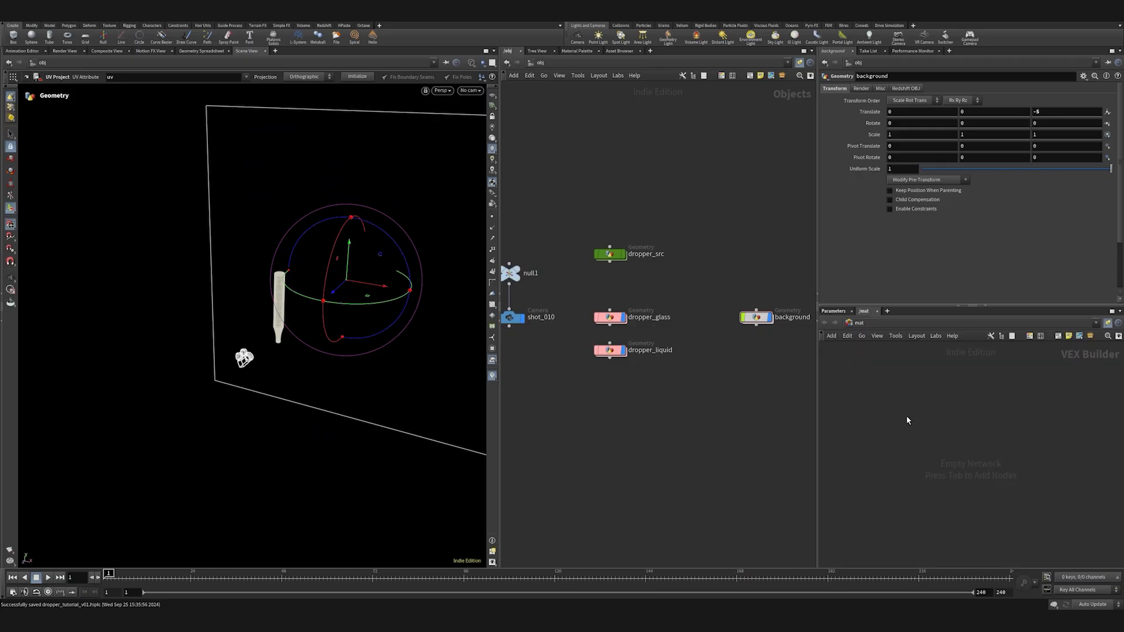
key(Tab)
text(octa)
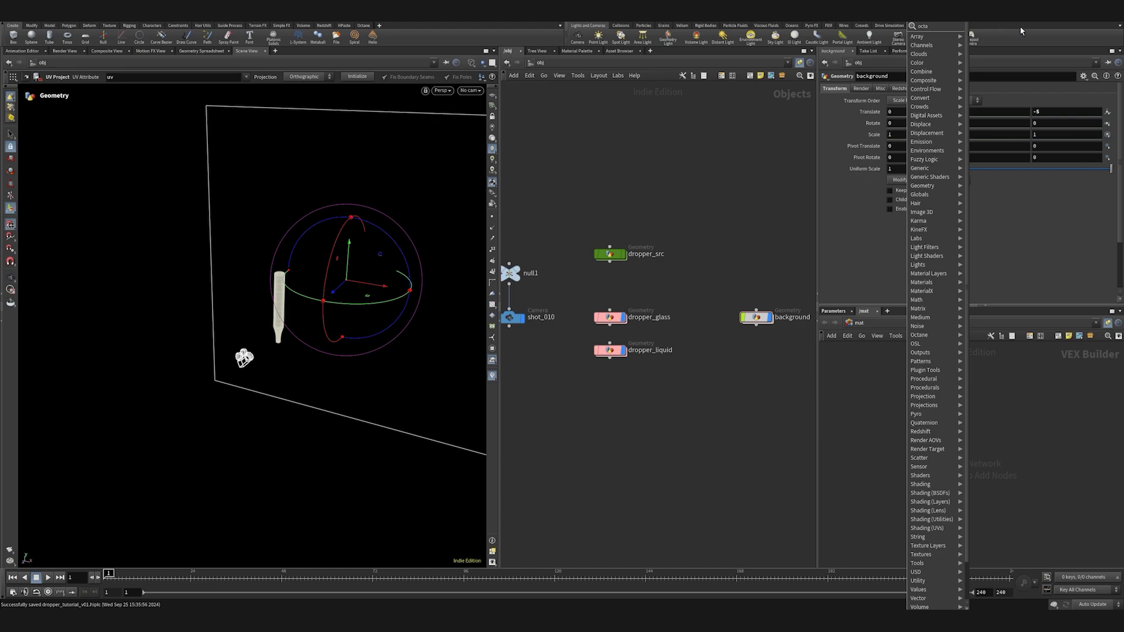
key(Return)
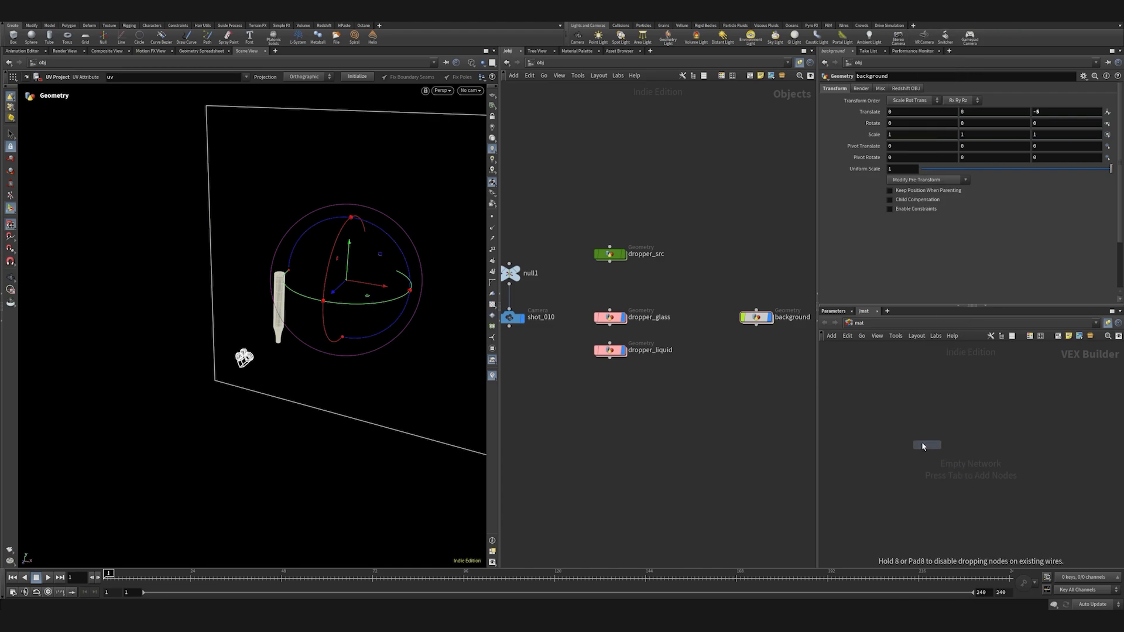
click(921, 441)
- Add an Octane RenderTarget above the material builder and shorten its name to renderTarget
key(Tab)
text(octan)
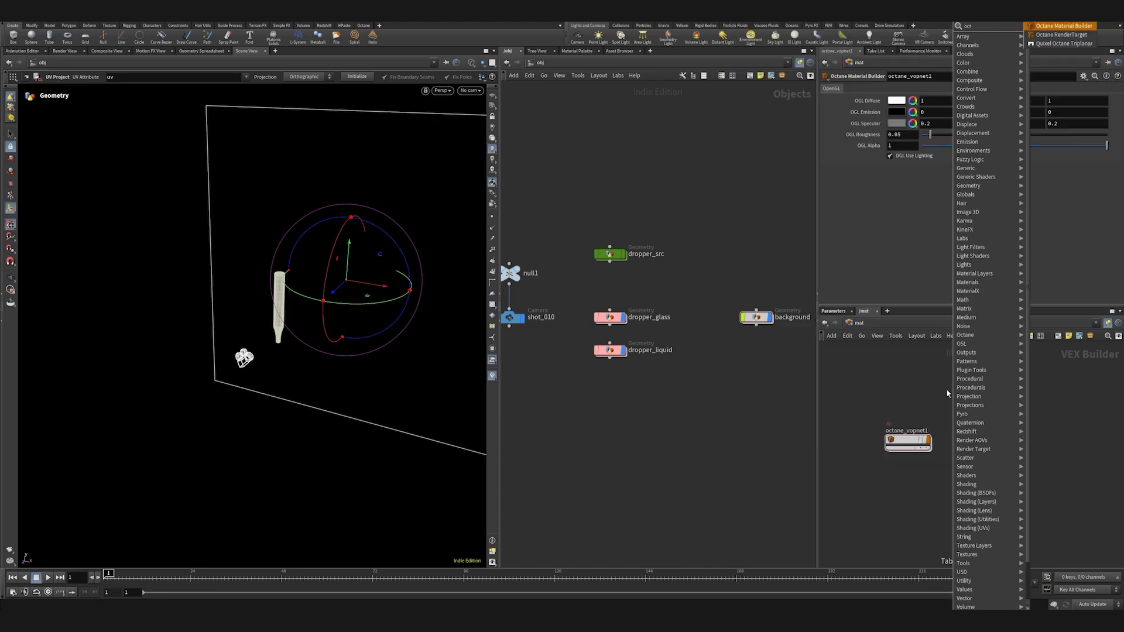
click(1075, 44)
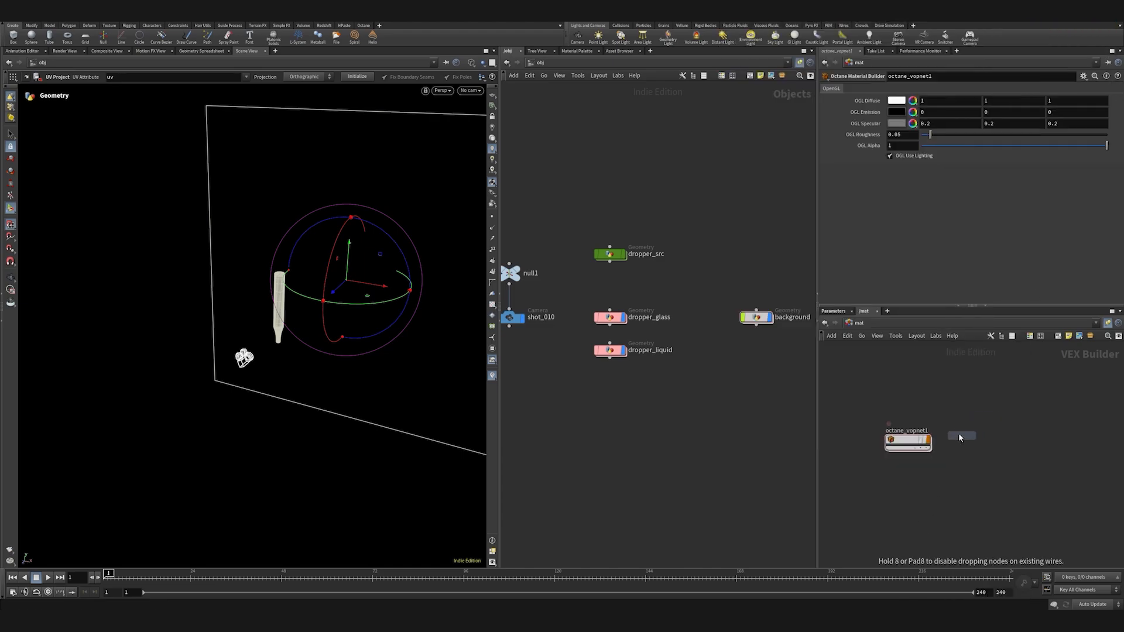
click(906, 383)
double_click(928, 374)
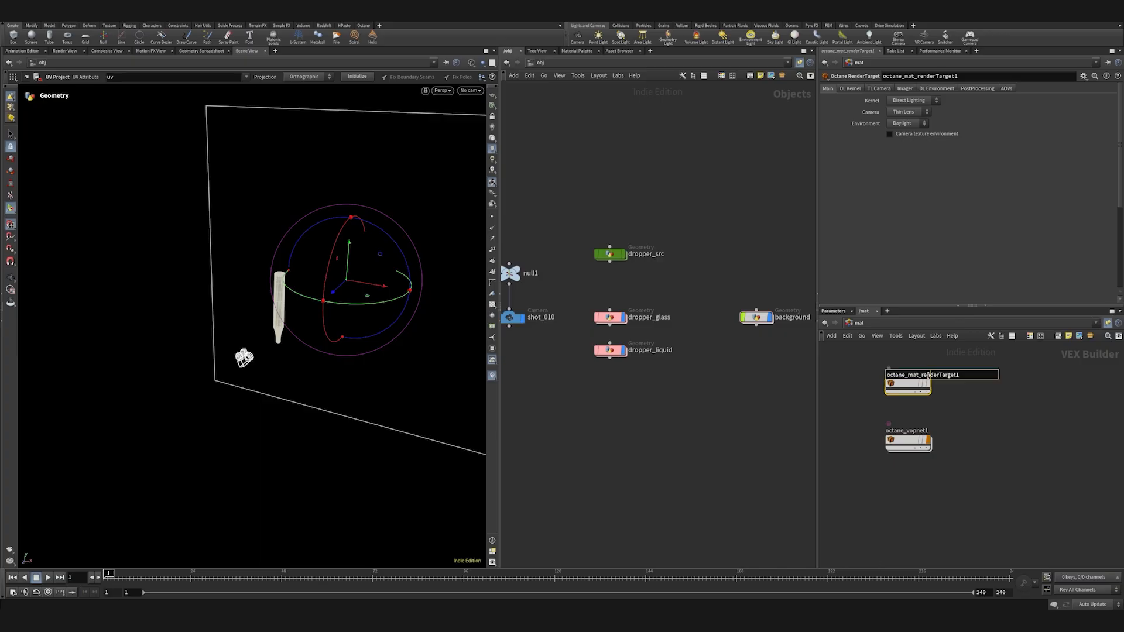
drag(923, 375, 855, 406)
key(BackSpace)
key(Return)
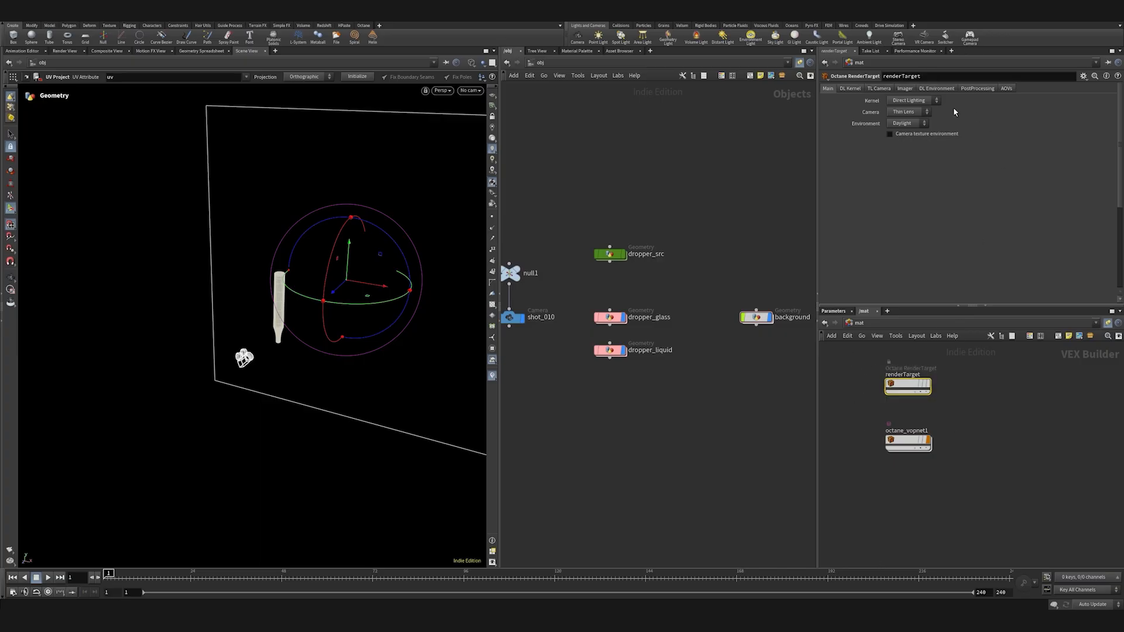
- Rename the Octane Material Builder node to glass
double_click(906, 431)
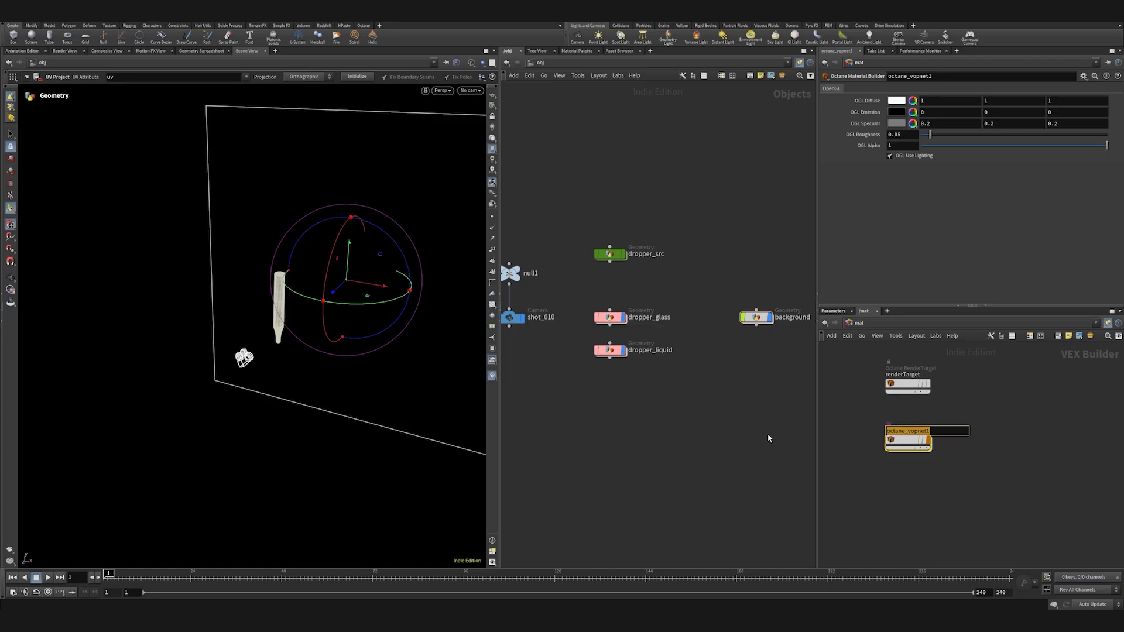
text(glass)
key(Return)
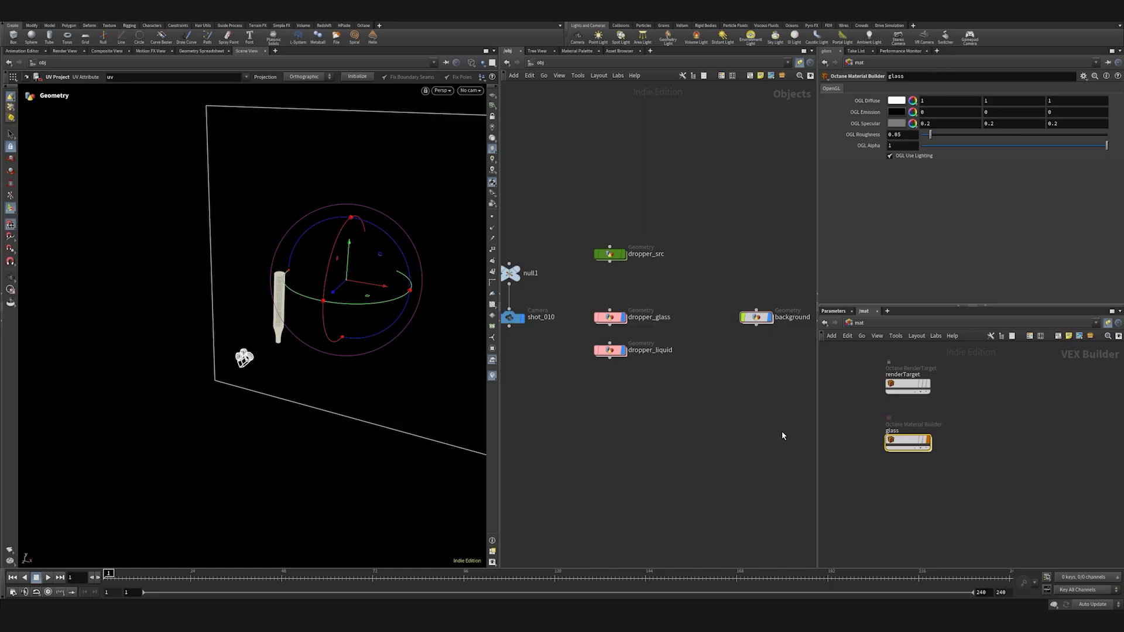
- Duplicate the glass material builder below the original and name the copy liquid
alt+drag(908, 443, 900, 492)
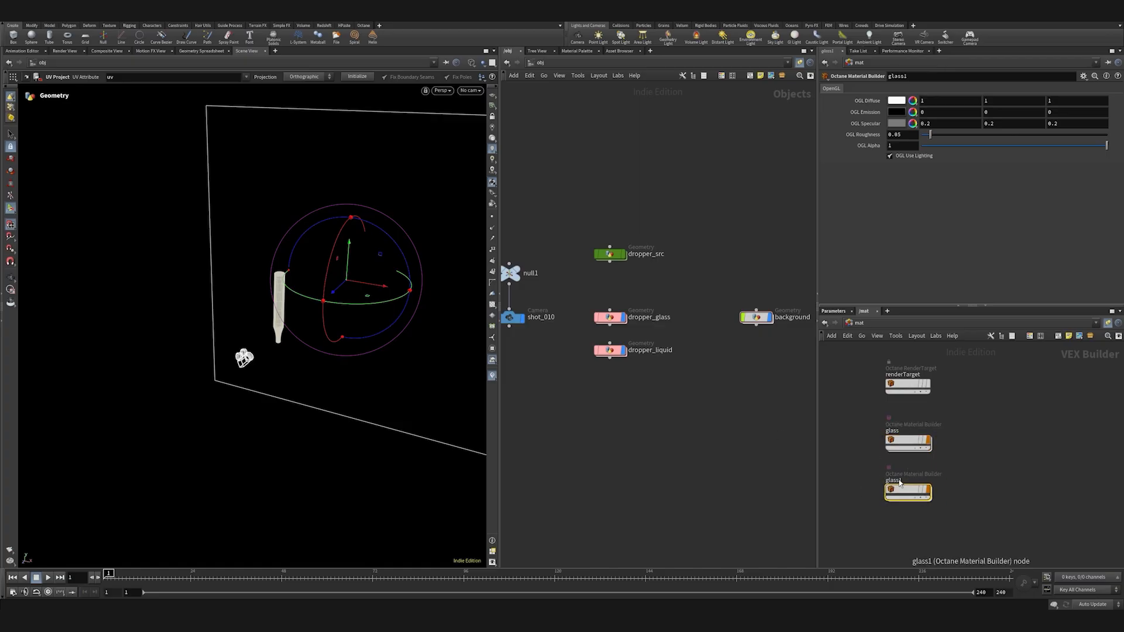
double_click(900, 480)
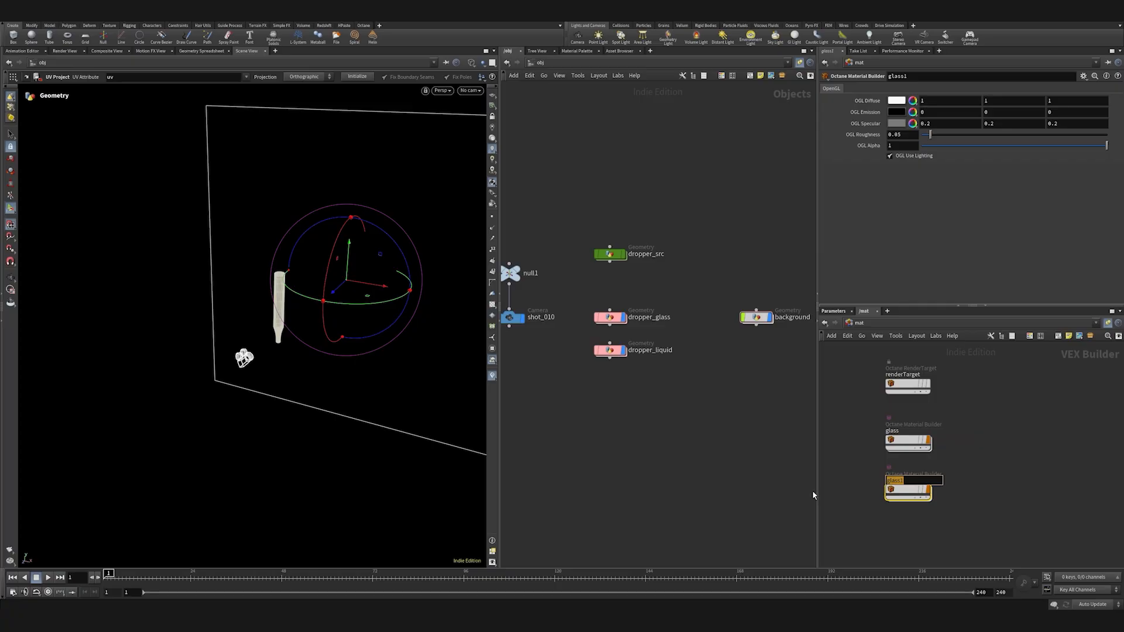
text(liquid)
key(Return)
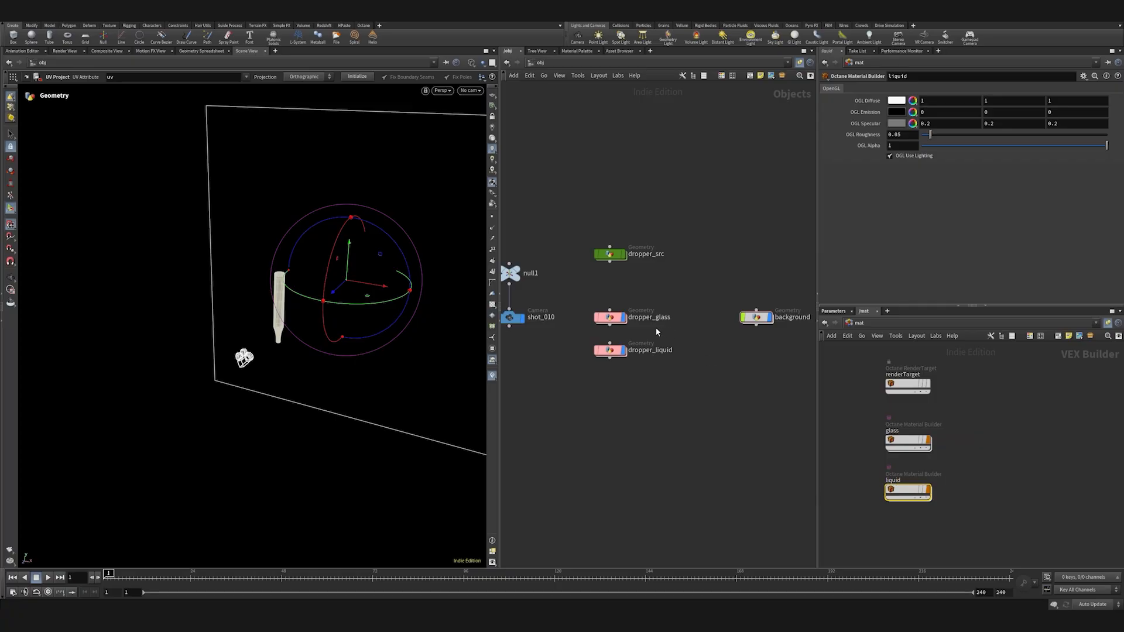
- Assign the liquid material to dropper_liquid and the glass material to dropper_glass
click(610, 350)
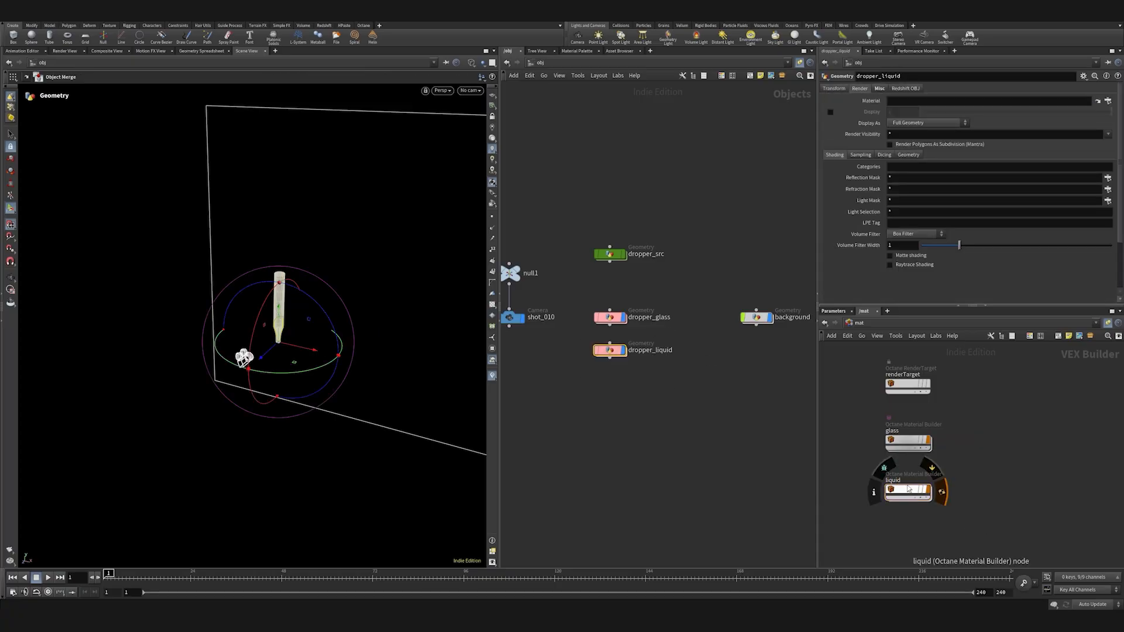
drag(908, 488, 918, 103)
click(908, 443)
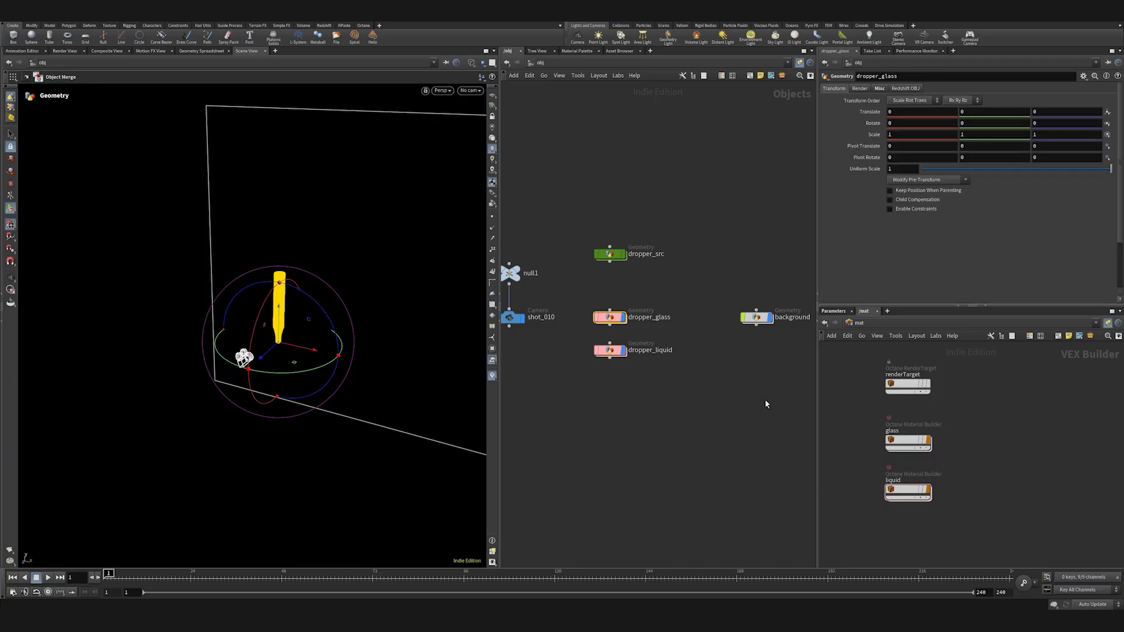
click(610, 316)
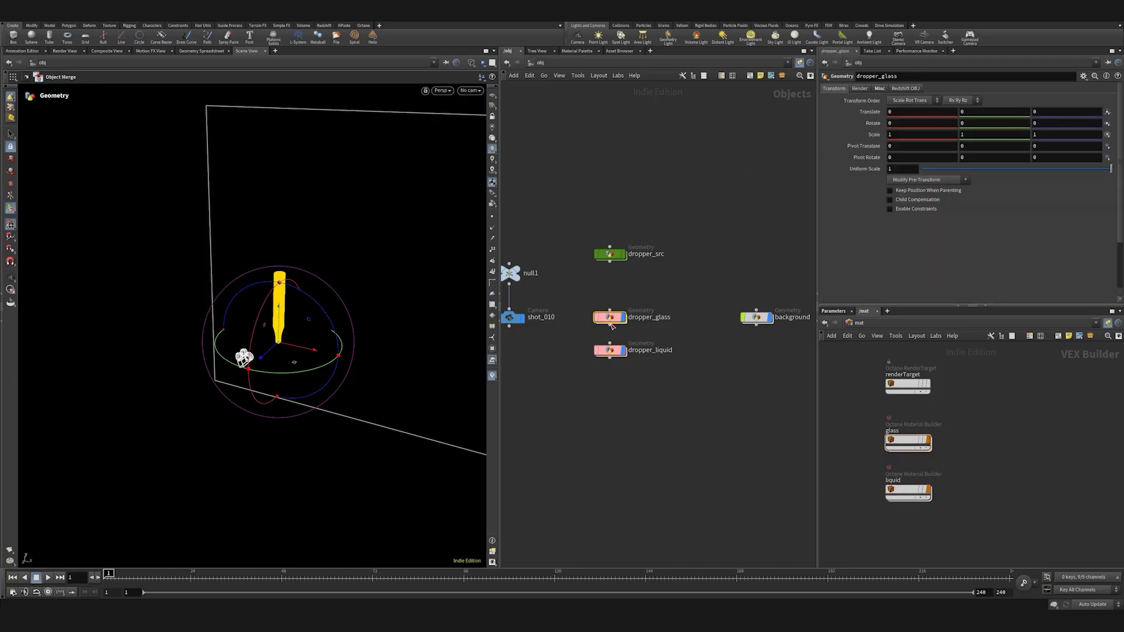
click(860, 88)
drag(908, 443, 916, 102)
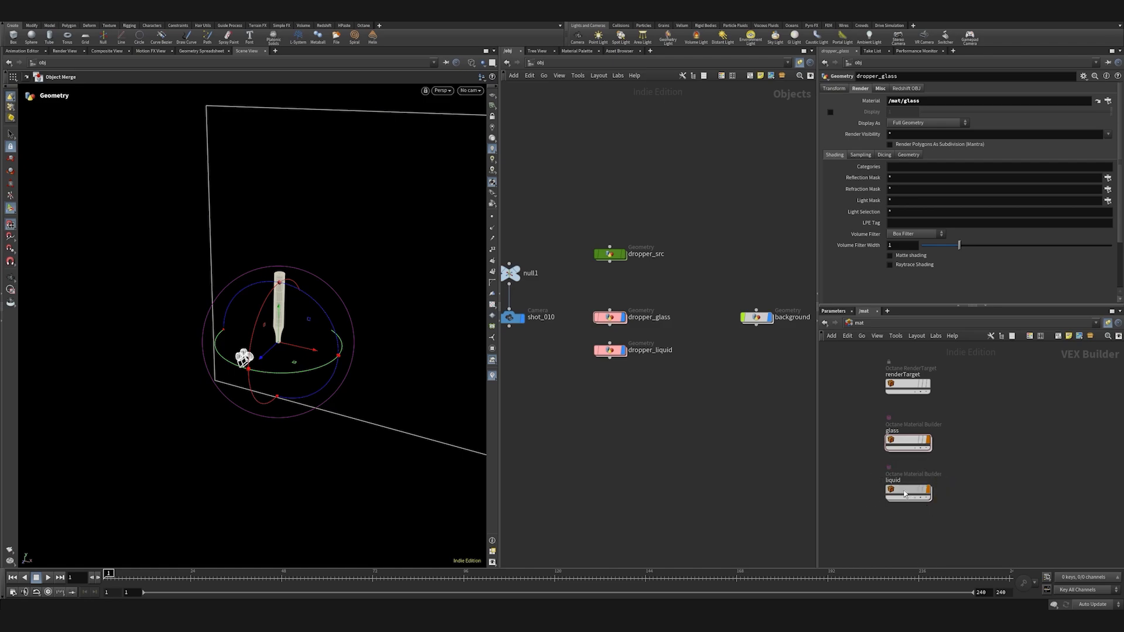
- Duplicate the liquid material builder beside the original and name the copy background
alt+drag(909, 493, 995, 497)
click(978, 481)
text(b)
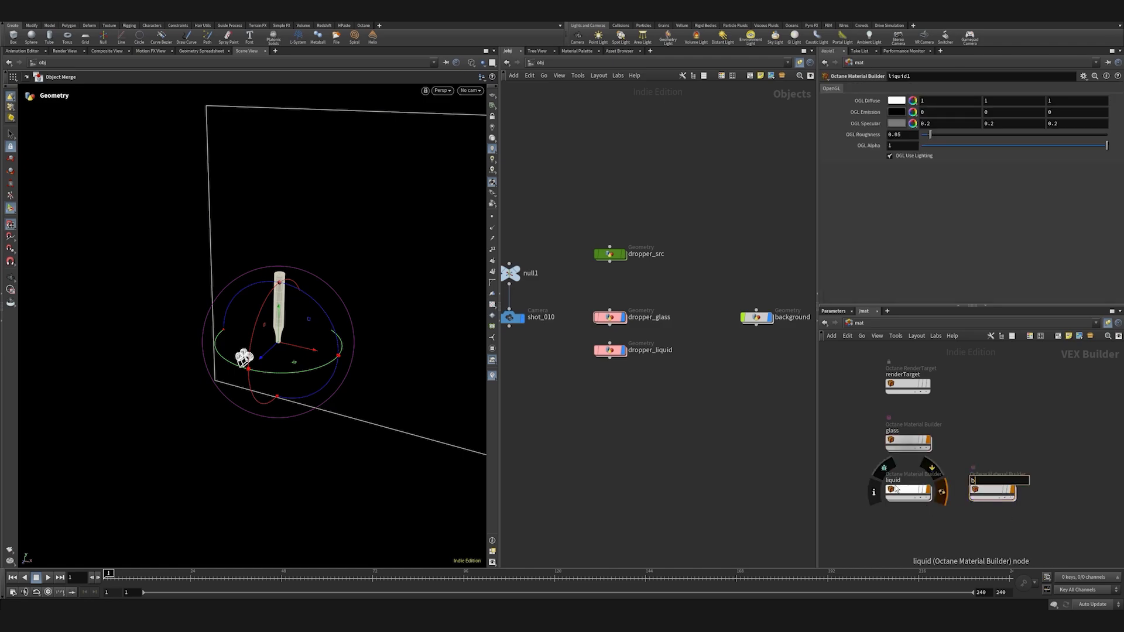
text(ackground)
key(Return)
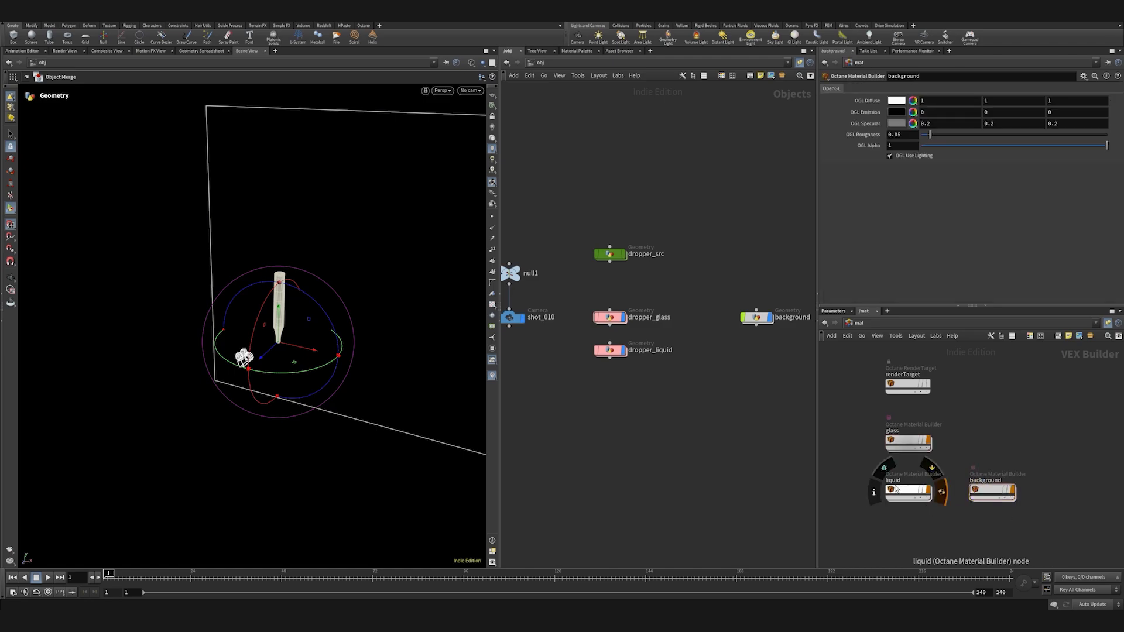
- Assign the background material to the background plane object and save the scene
click(756, 317)
click(862, 88)
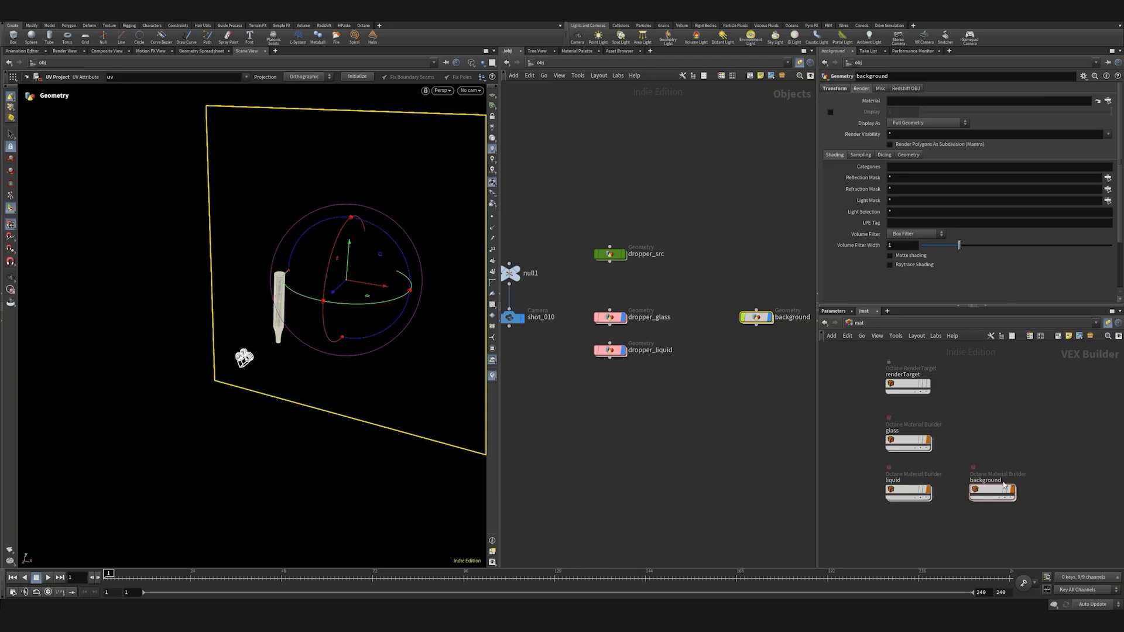
drag(1005, 485, 930, 99)
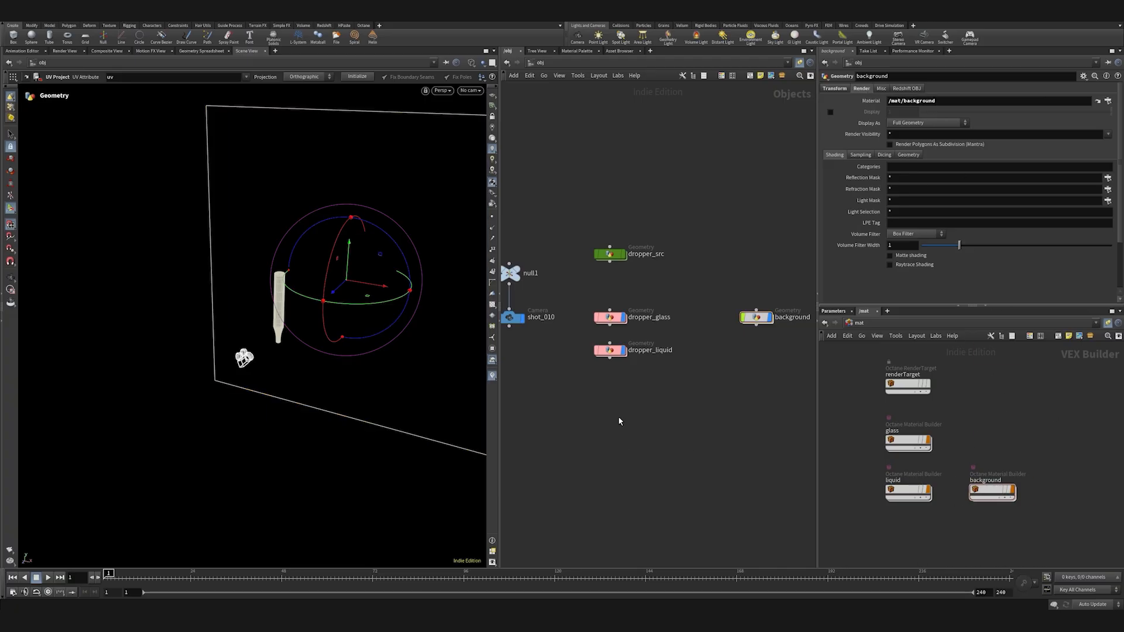
key(ctrl+s)
- Place the background material node below liquid and colour the renderTarget node black
drag(993, 491, 909, 540)
click(907, 385)
key(c)
click(1064, 562)
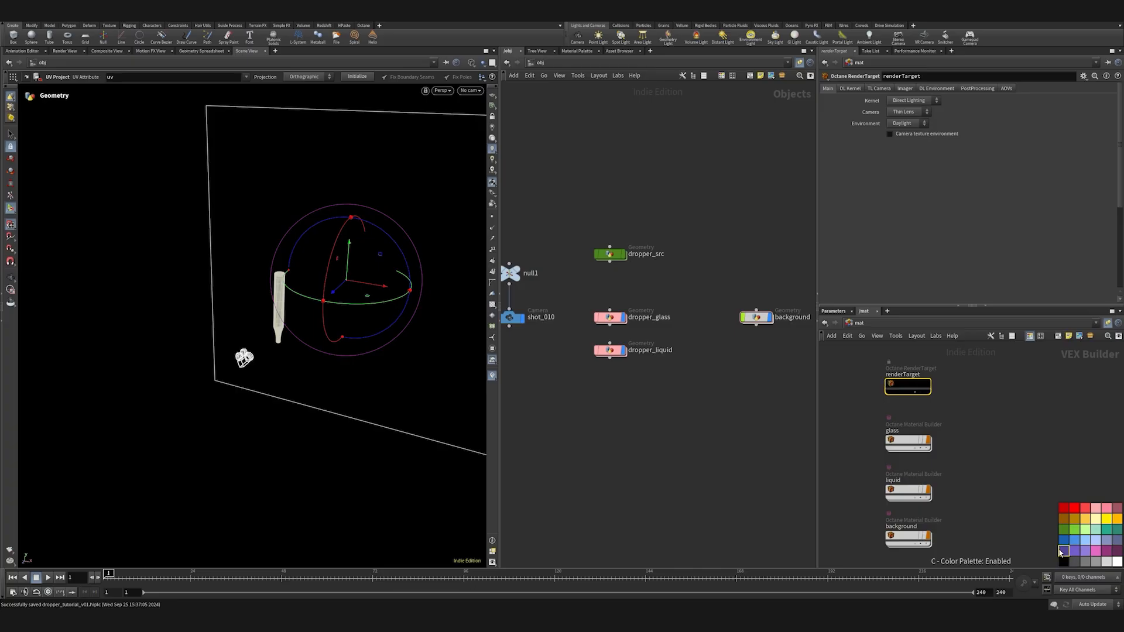
key(c)
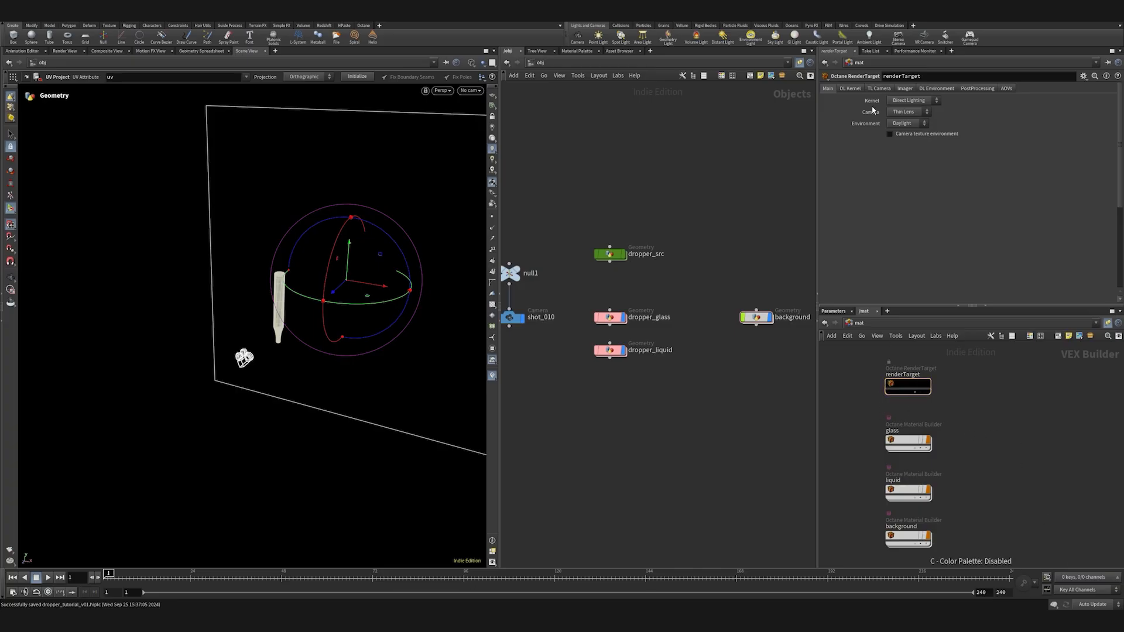
- Set the render target's kernel to Path Tracing and its environment to Texture, and open the texture environment settings
click(912, 100)
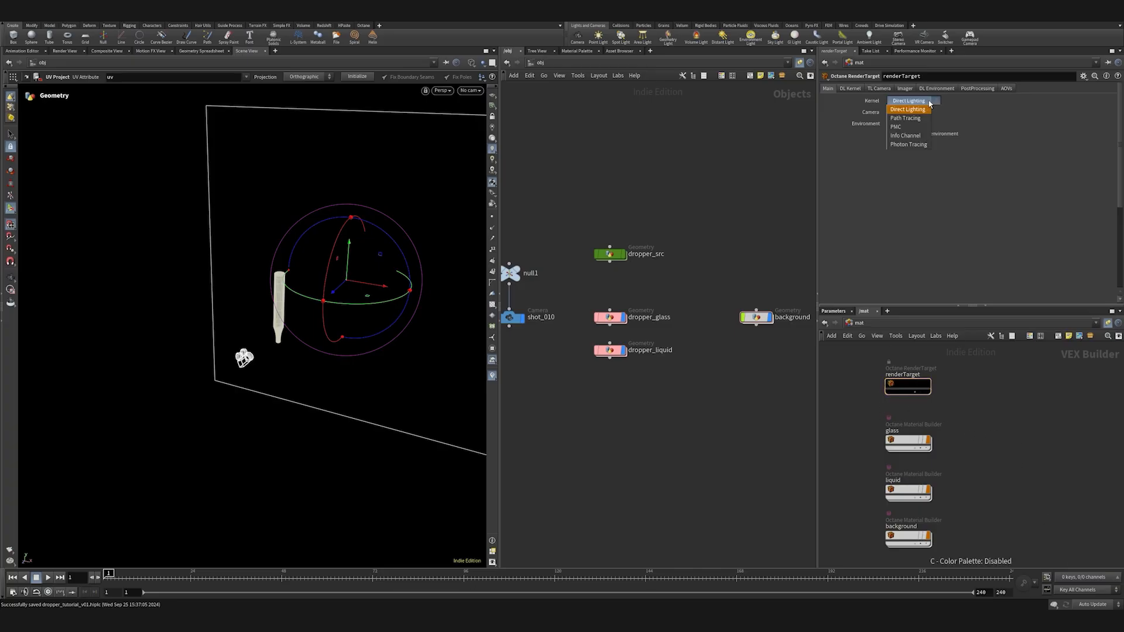
click(908, 110)
click(923, 123)
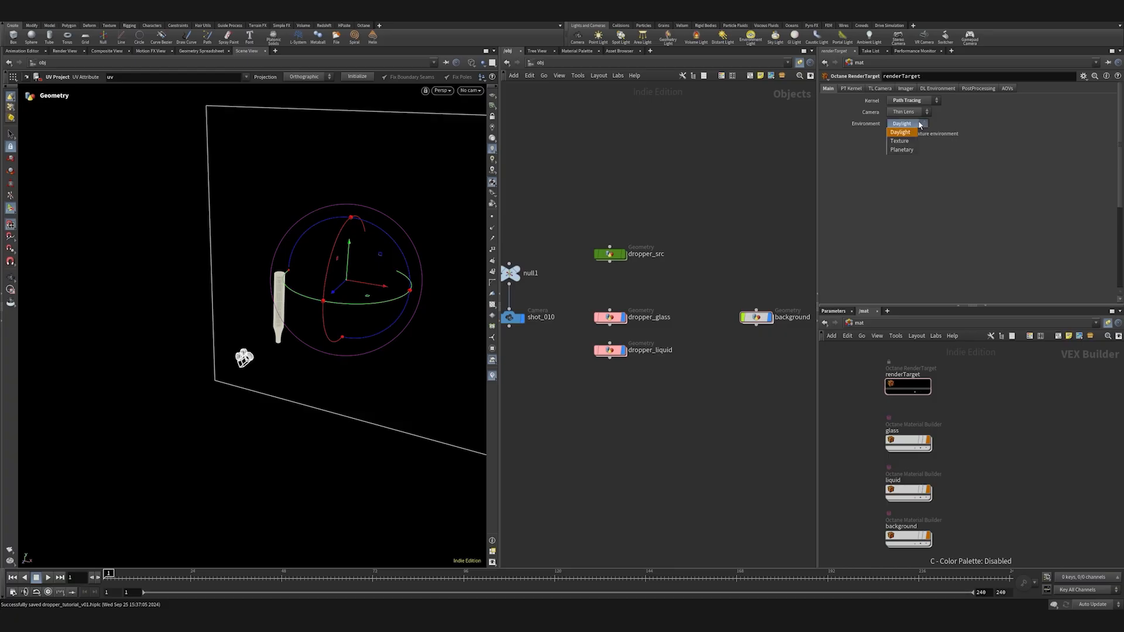
click(905, 144)
click(939, 88)
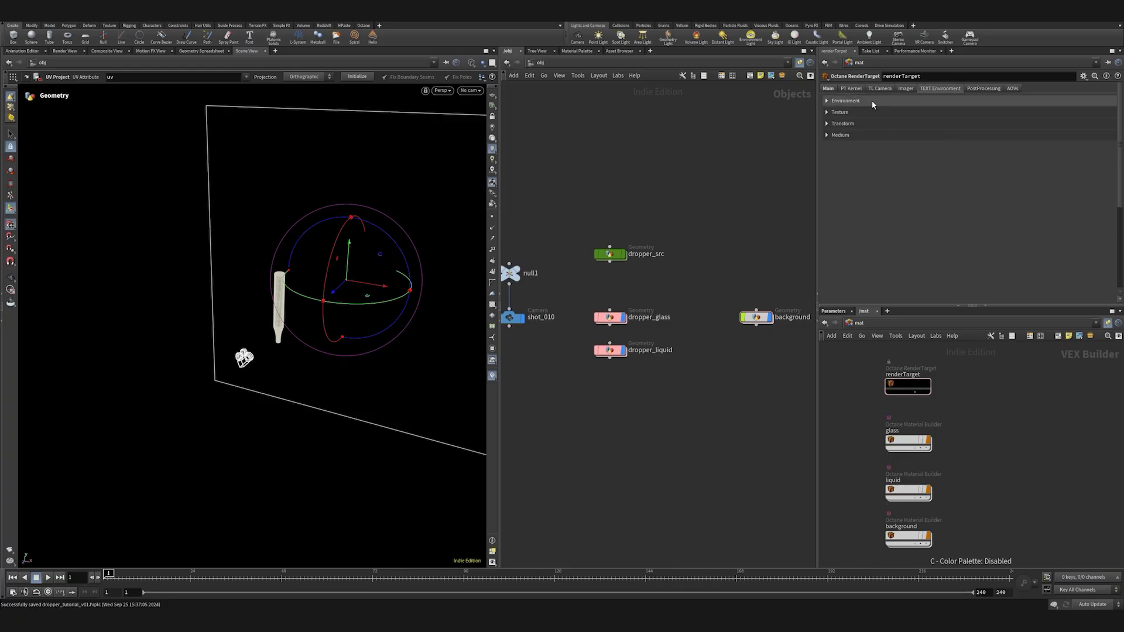
click(876, 182)
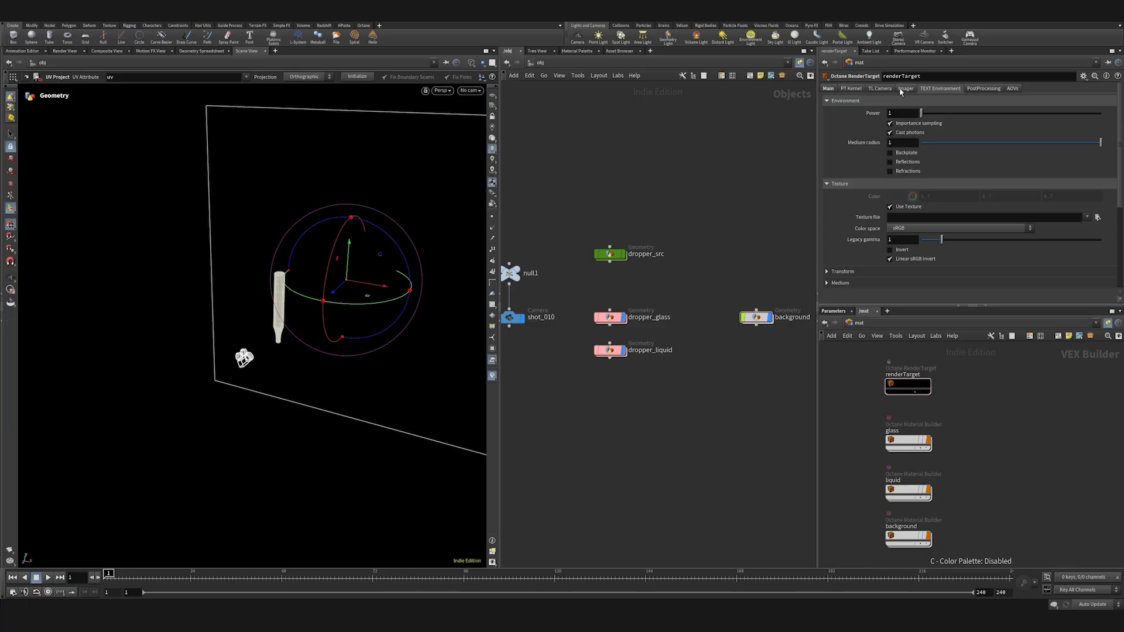
- Set the path tracing kernel's max samples to 3000 and save the scene
click(881, 88)
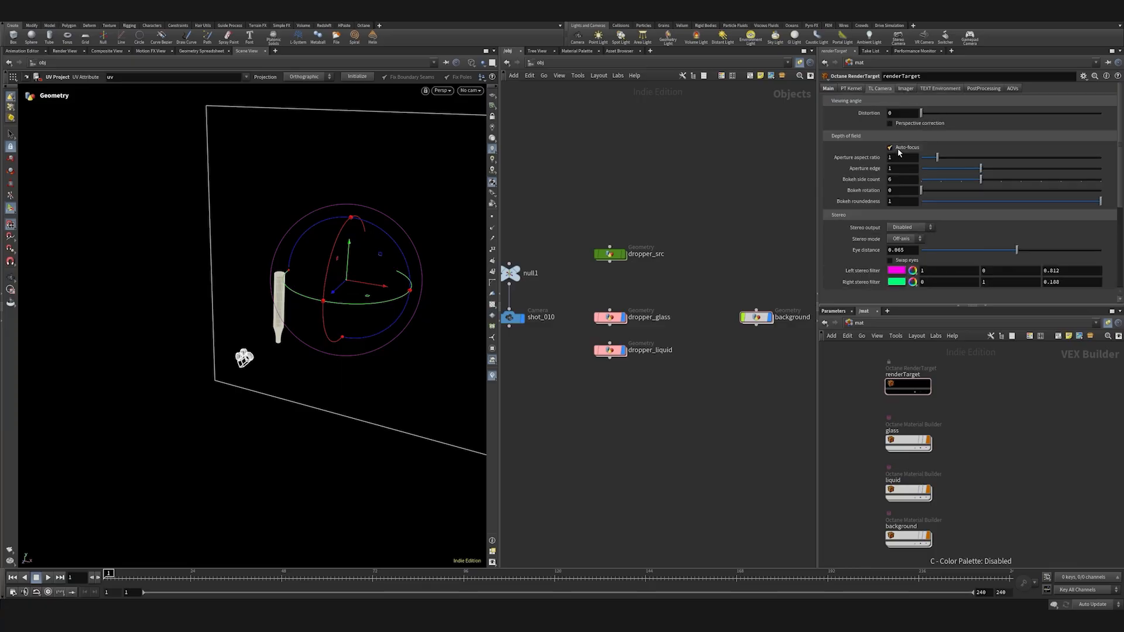
click(857, 91)
click(858, 100)
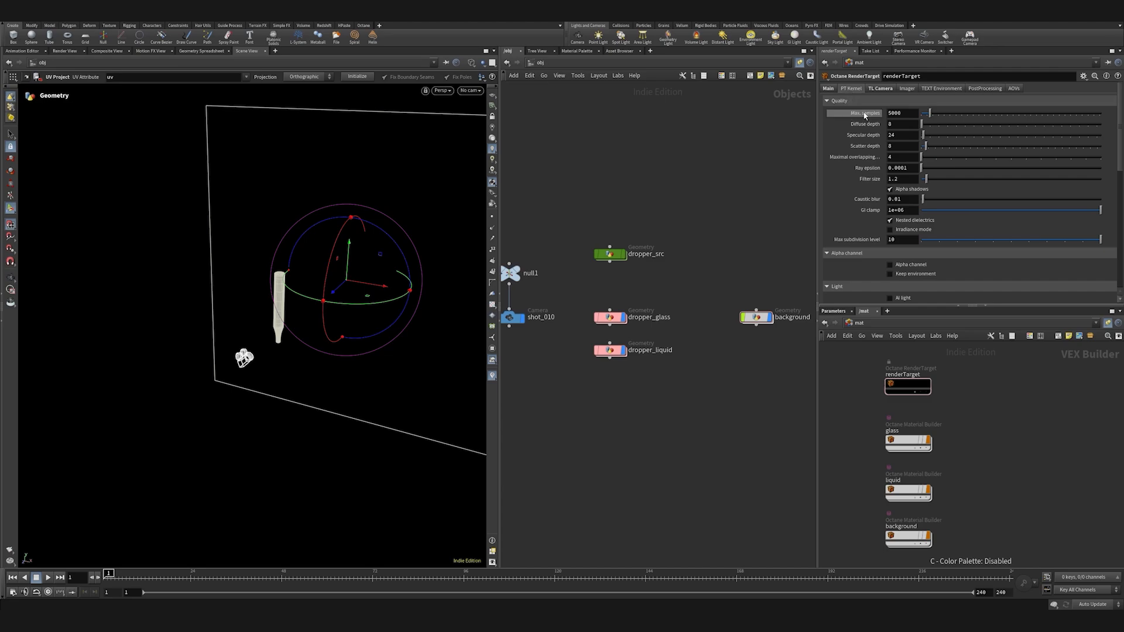
click(890, 113)
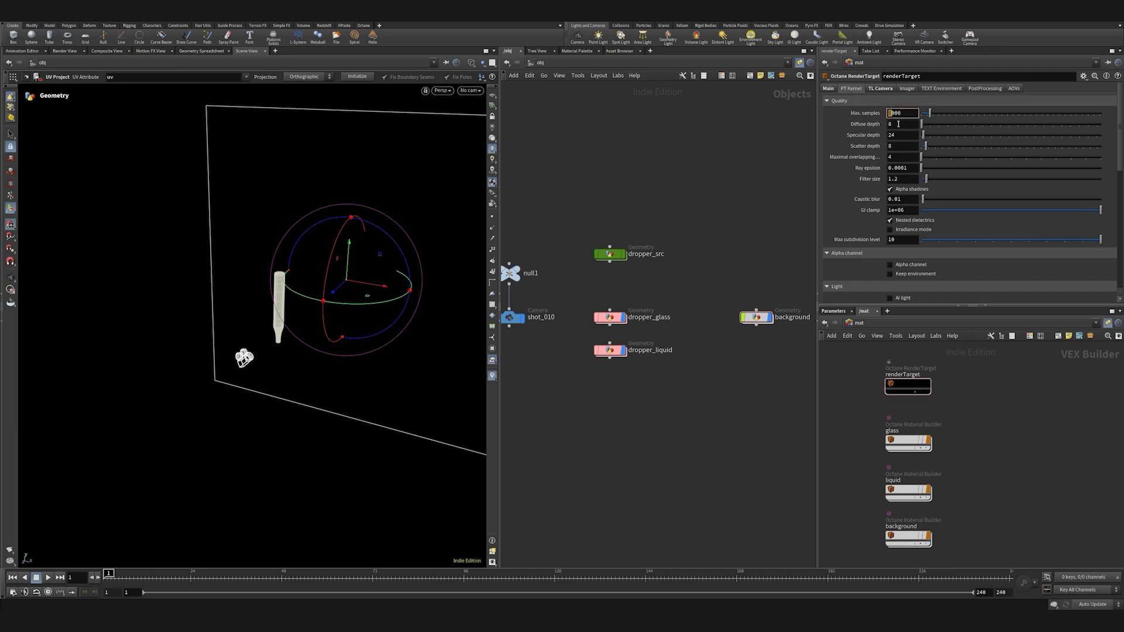
text(3)
key(Return)
key(ctrl+s)
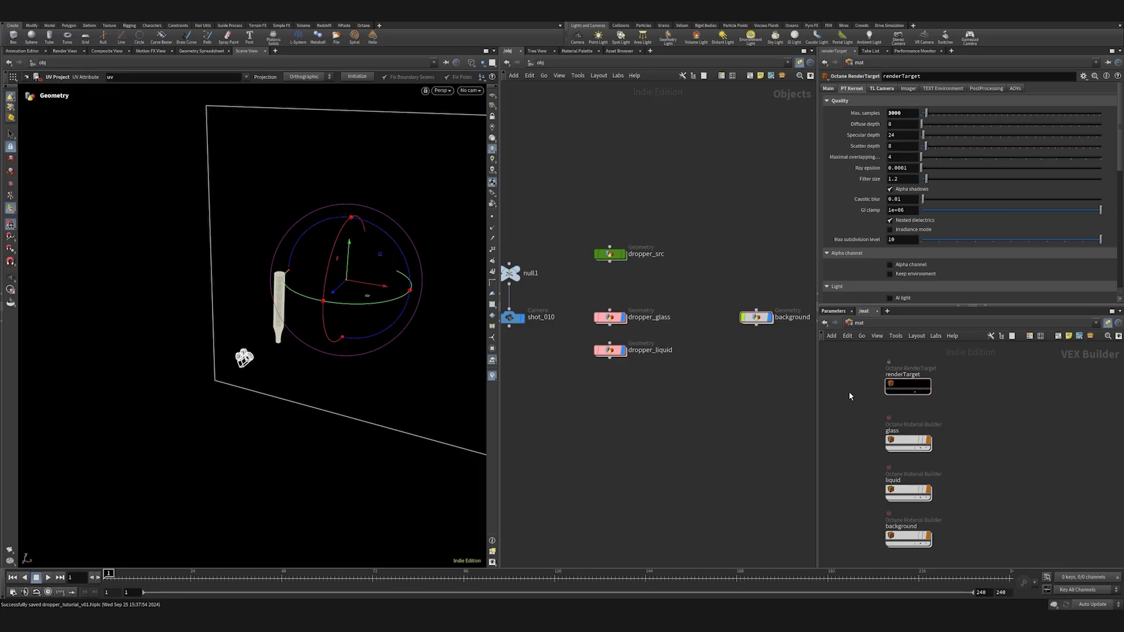
- Add an Octane Light to the object network near the camera node and set its light type to Circle
middle_drag(575, 415, 692, 422)
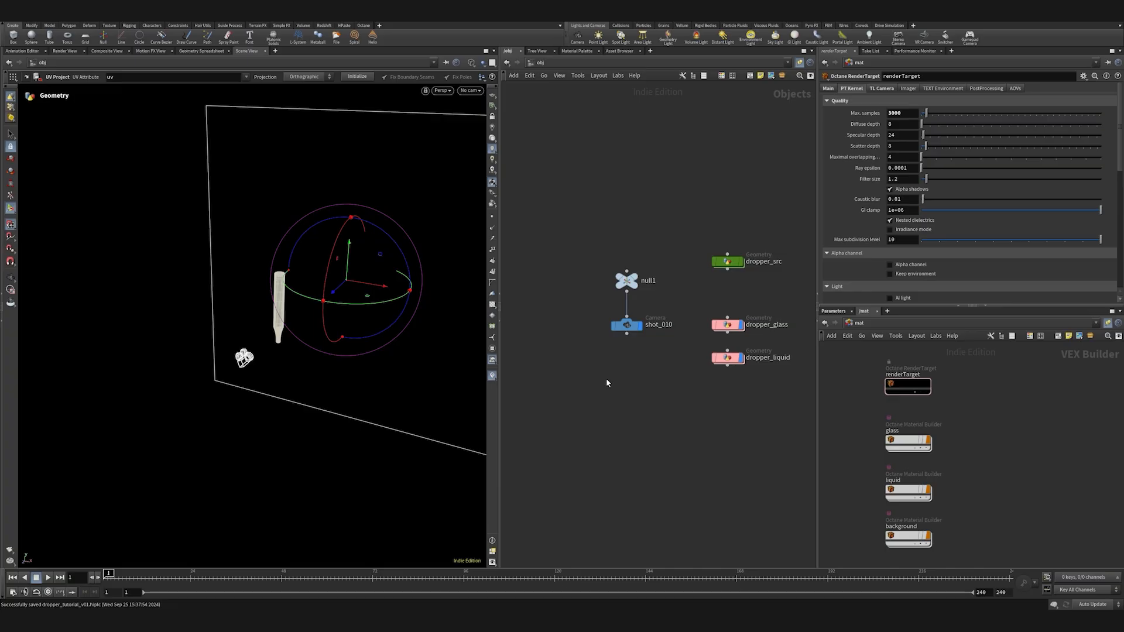
key(Tab)
text(o)
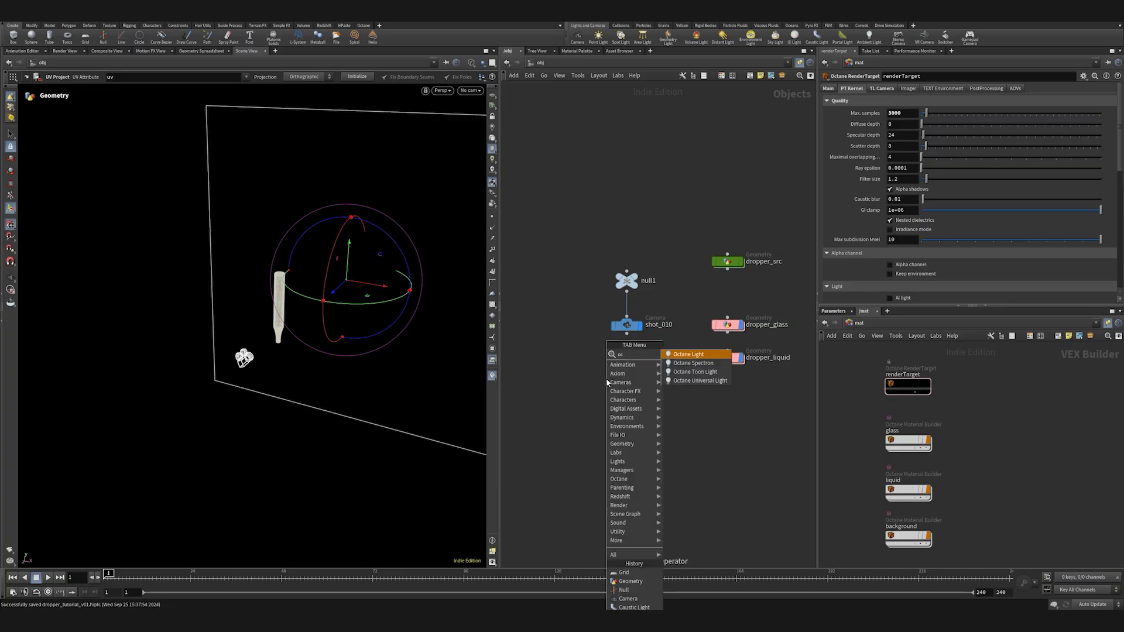
key(Return)
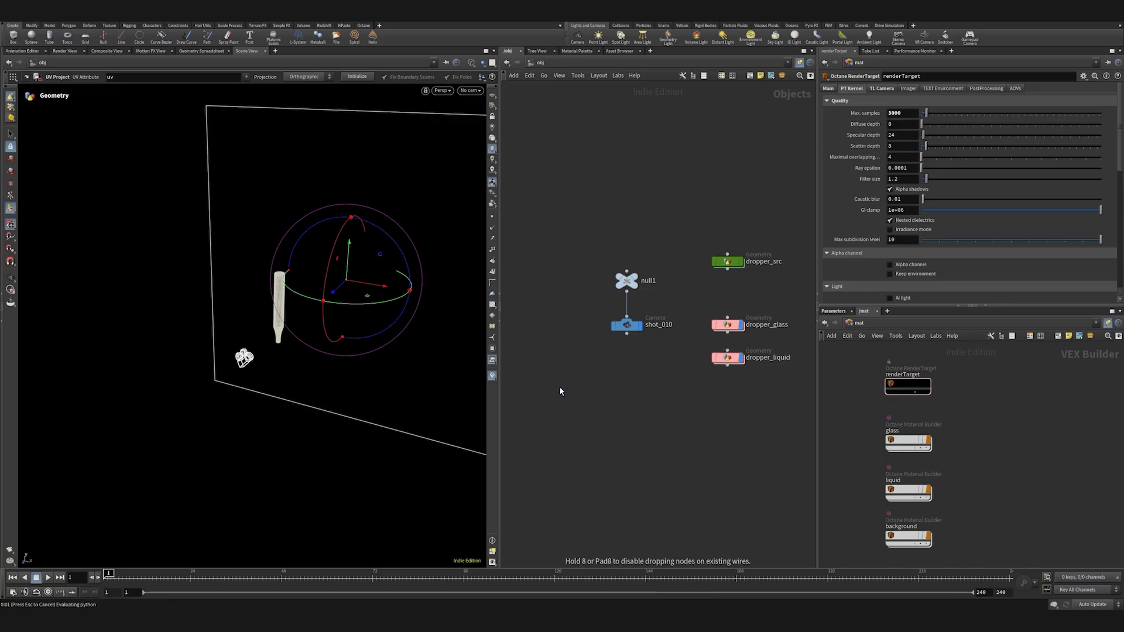
click(560, 387)
click(906, 119)
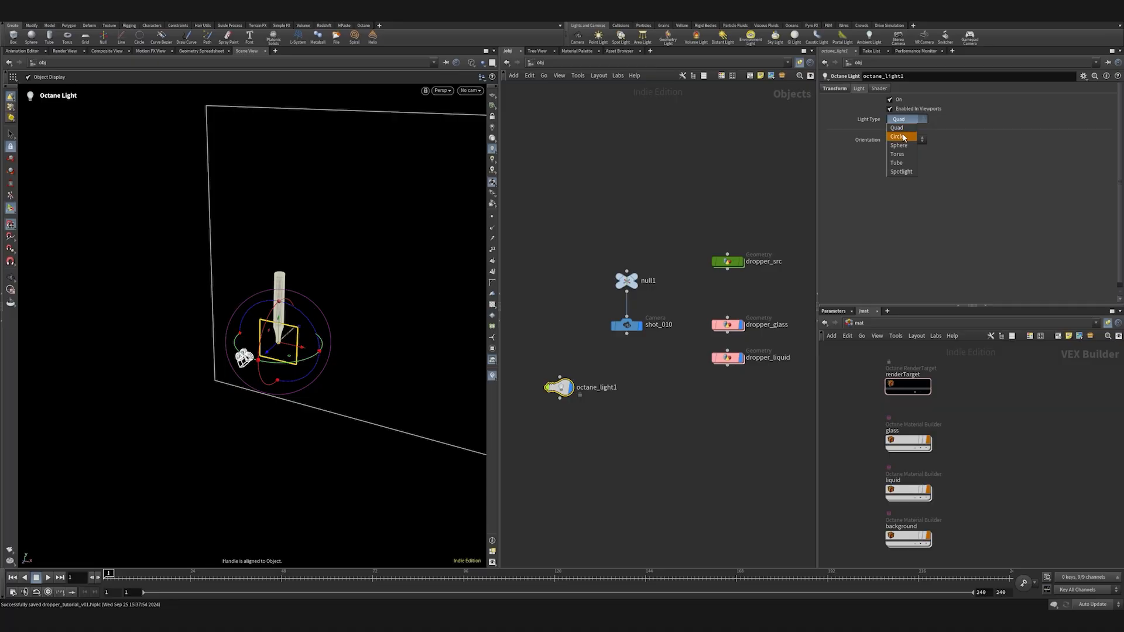
click(902, 139)
- Move the circular light away from the dropper to a spot between it and the background plane
drag(287, 343, 355, 396)
drag(419, 346, 345, 321)
key(r)
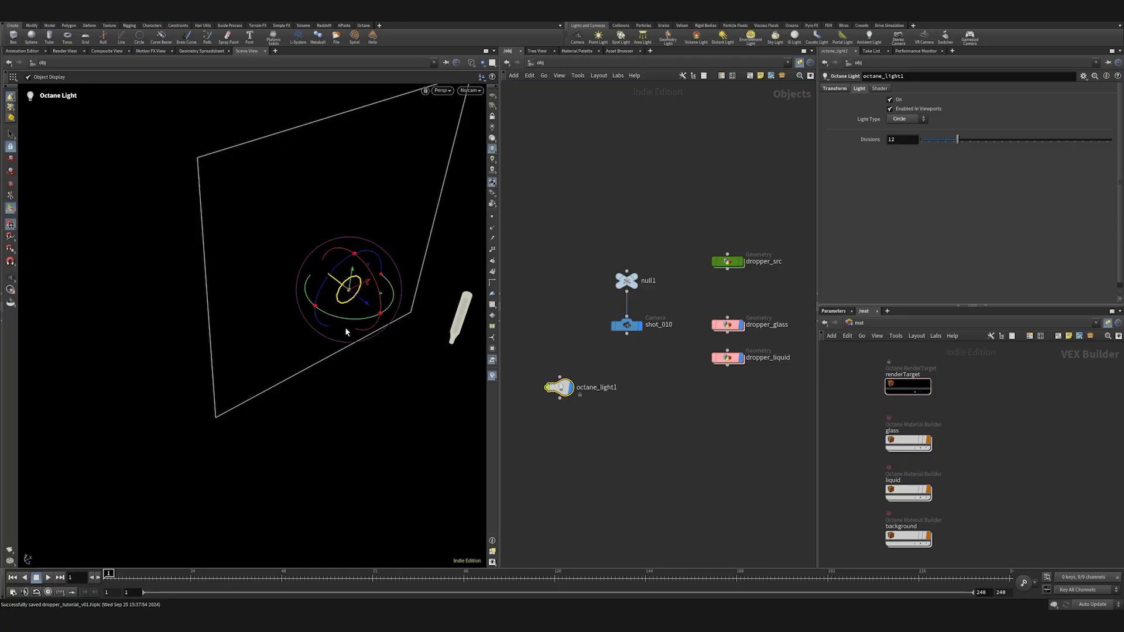
- Rename the Octane light node to light_010_bg_01
key(F2)
text(light)
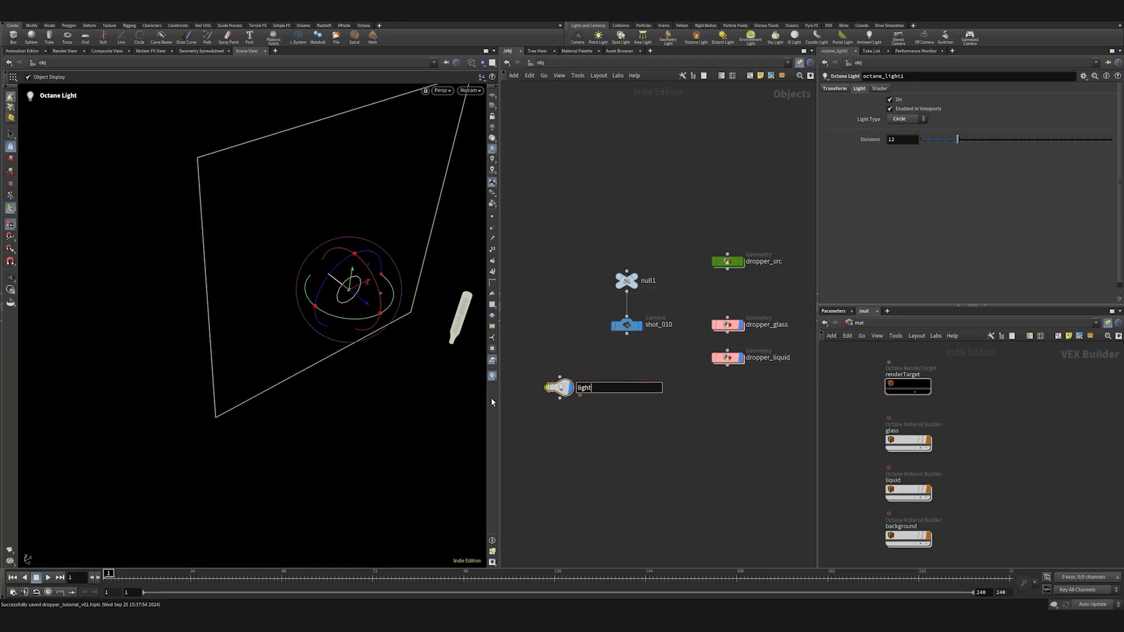
text(_010_ba)
text(ckgroun)
key(BackSpace)
key(BackSpace)
key(BackSpace)
key(BackSpace)
key(BackSpace)
key(BackSpace)
key(BackSpace)
key(BackSpace)
text(g_01)
key(Return)
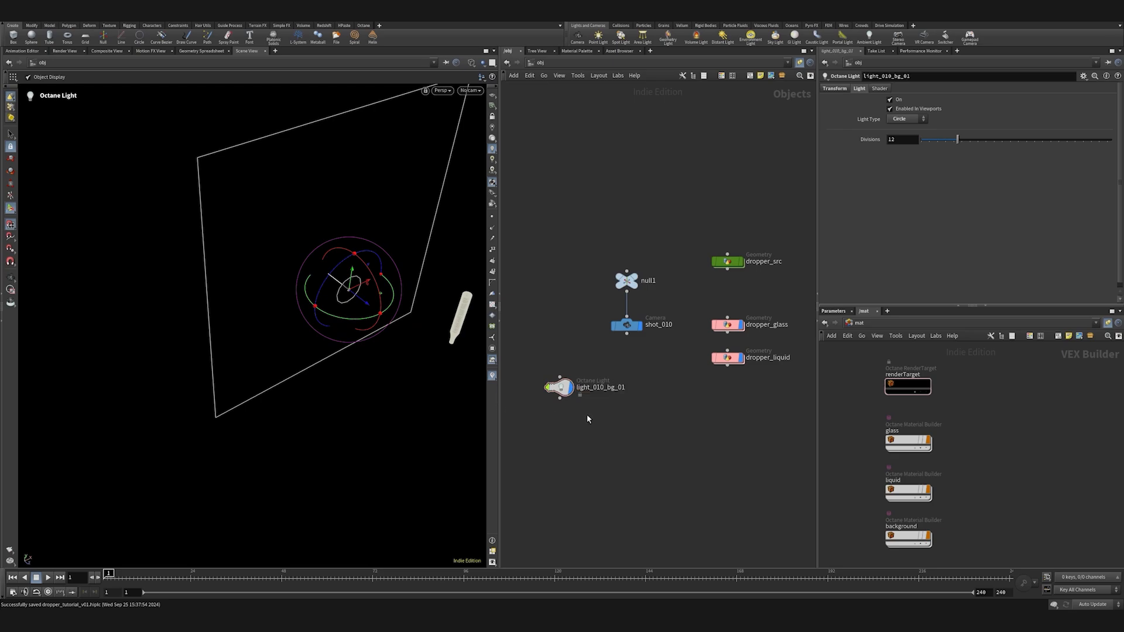
- Colour the light_010_bg_01 node orange in the object network
middle_drag(586, 413, 632, 402)
drag(647, 402, 561, 321)
key(c)
click(809, 527)
- Give the light_010_bg_01 node a sun-like star shape and place it level with the shot_010 camera node
key(z)
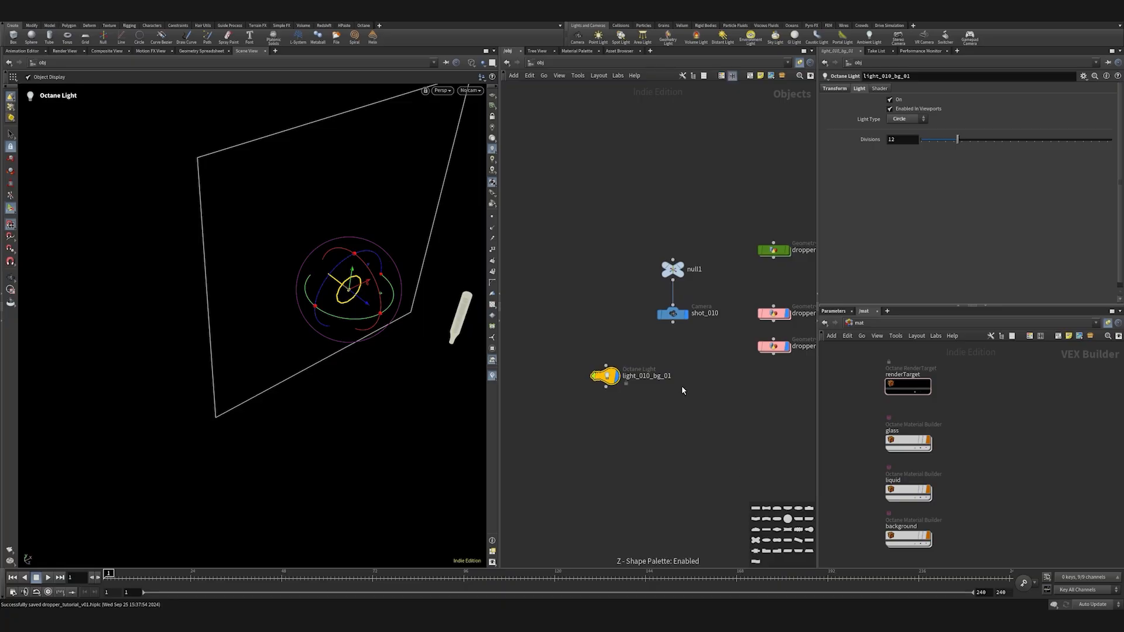
click(798, 533)
click(756, 551)
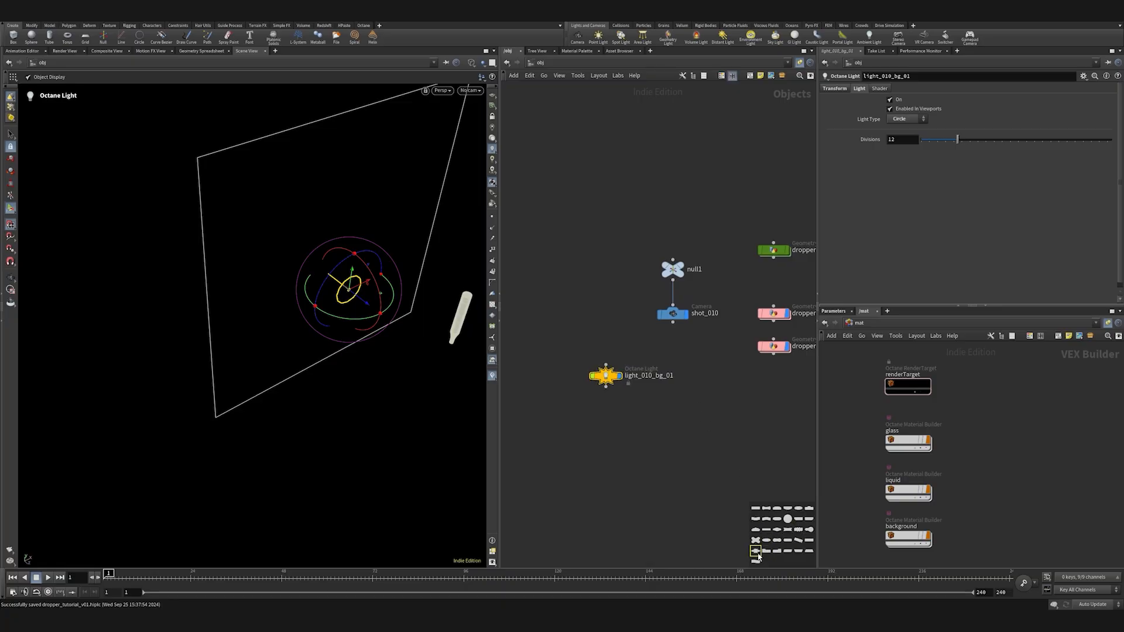
click(603, 401)
key(z)
drag(606, 376, 544, 318)
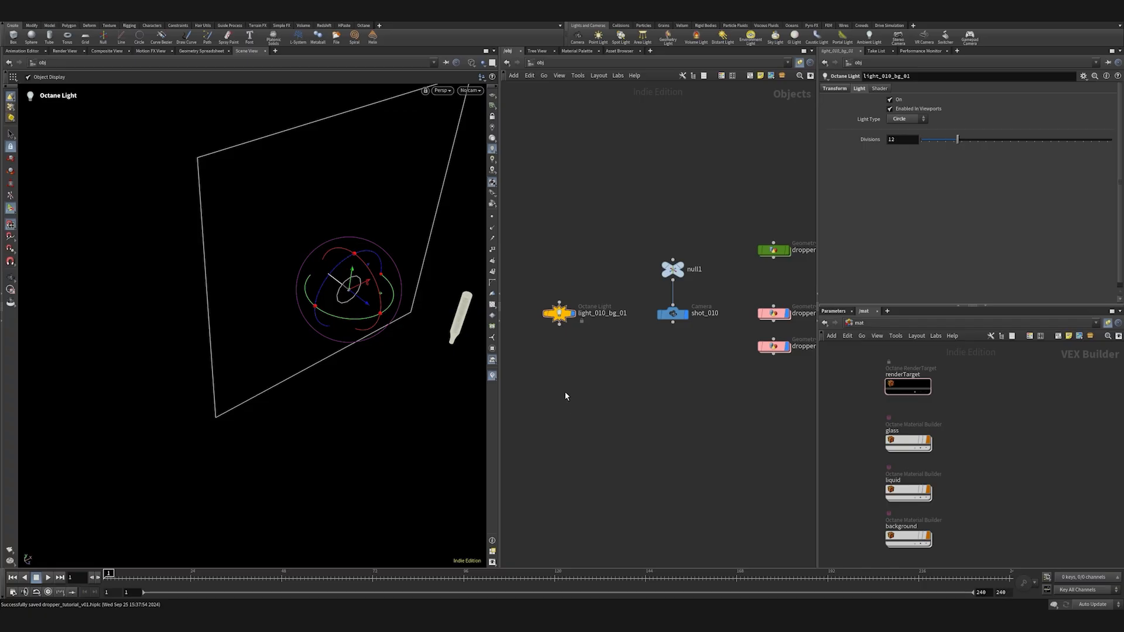
- Switch the lower network to the out context and add an Octane render output node
click(935, 326)
click(951, 373)
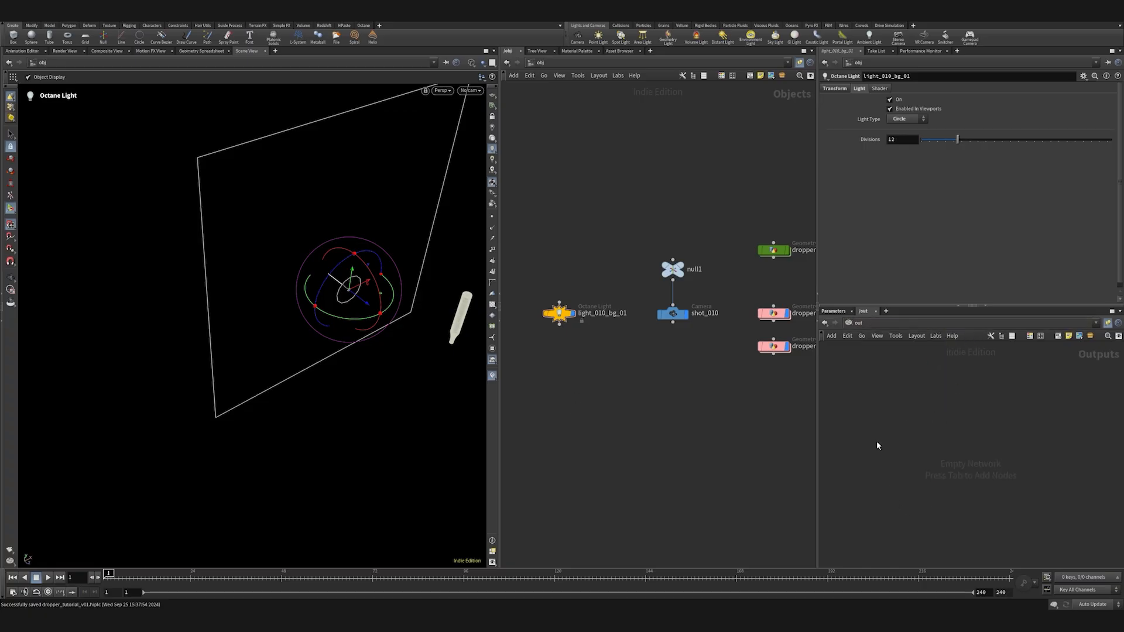
key(Tab)
text(oct)
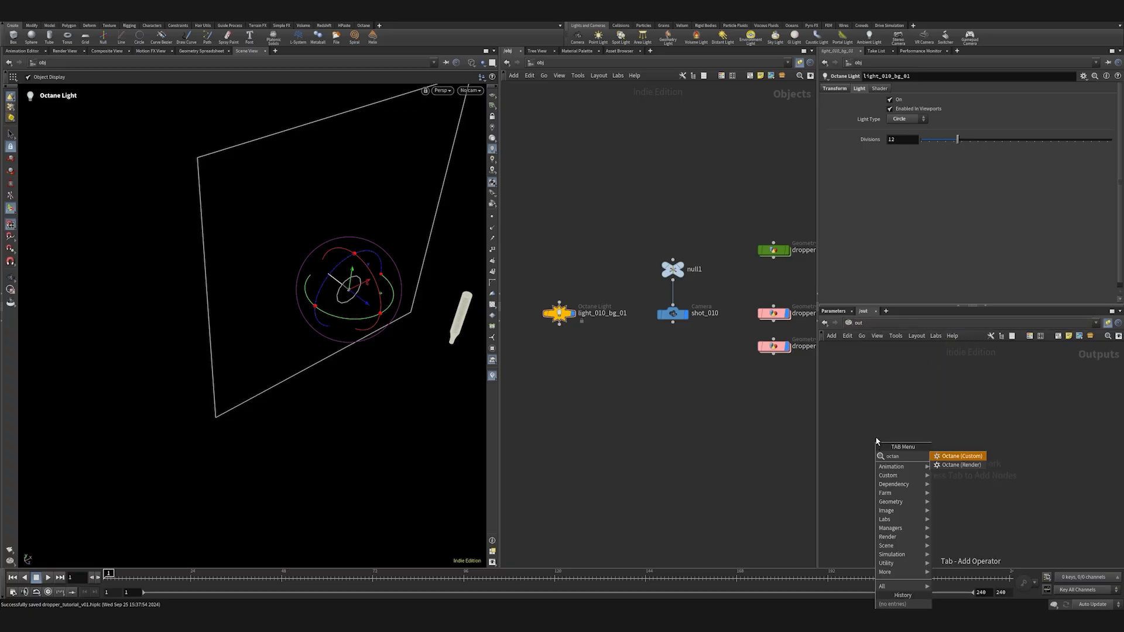
key(Return)
click(893, 415)
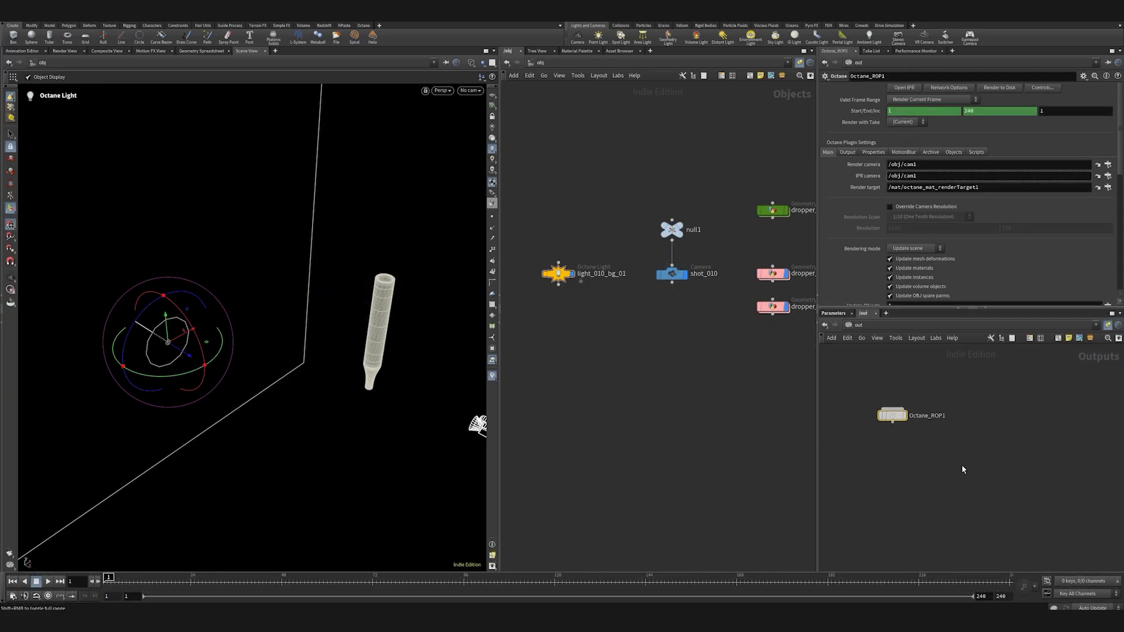
- Set both the render camera and the IPR camera of the Octane render node to /obj/shot_010
click(1108, 165)
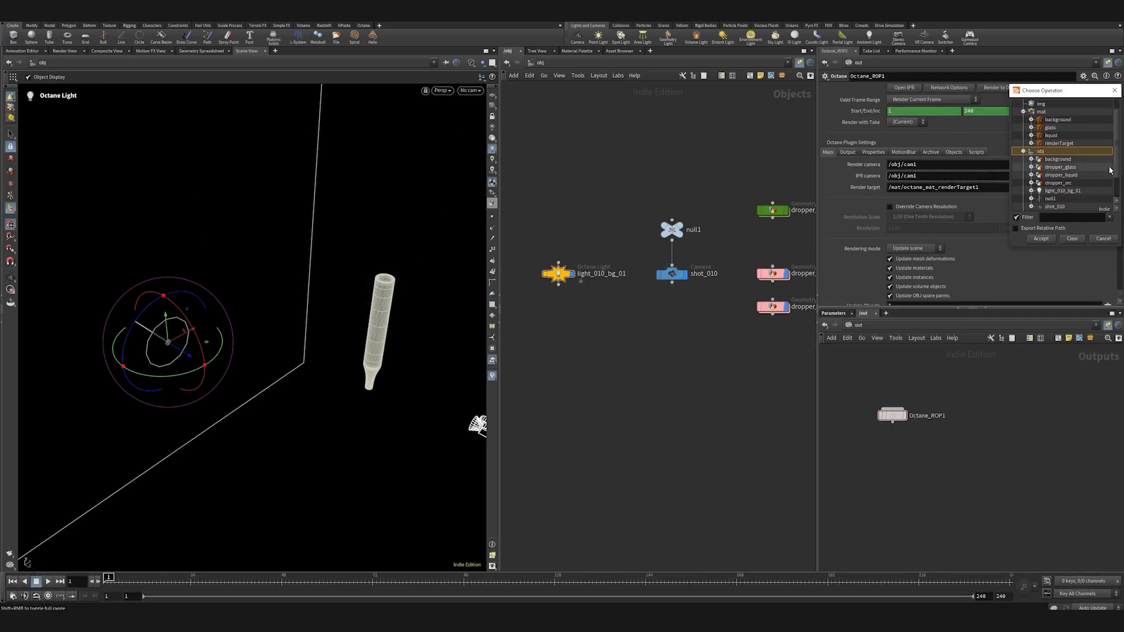
scroll(1051, 176, down, 1)
click(1053, 183)
click(1041, 238)
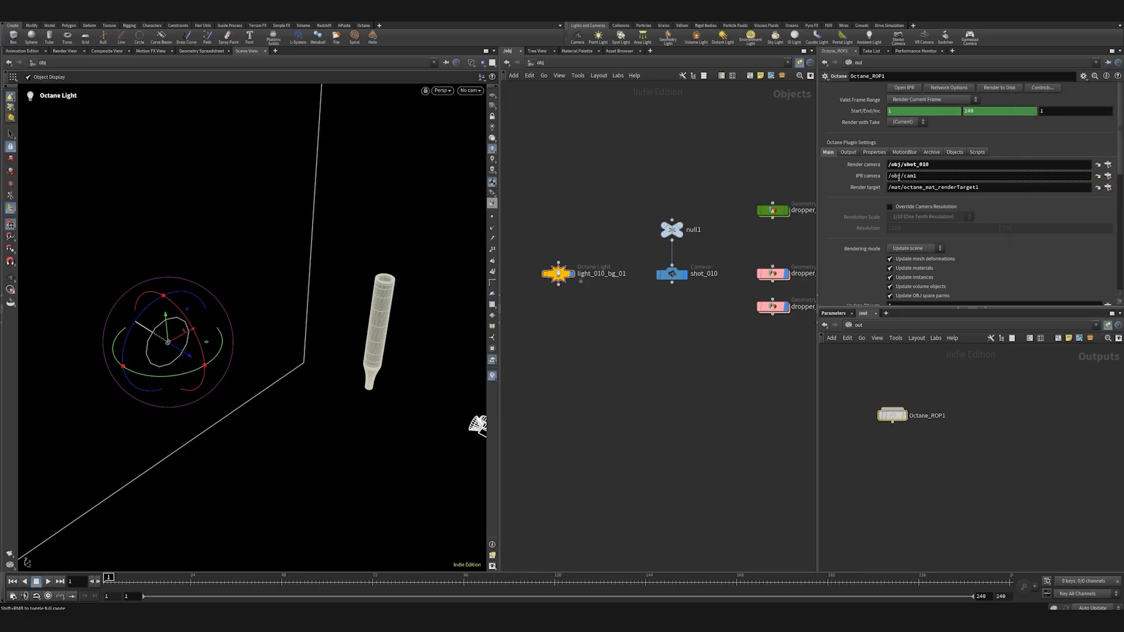
click(1108, 176)
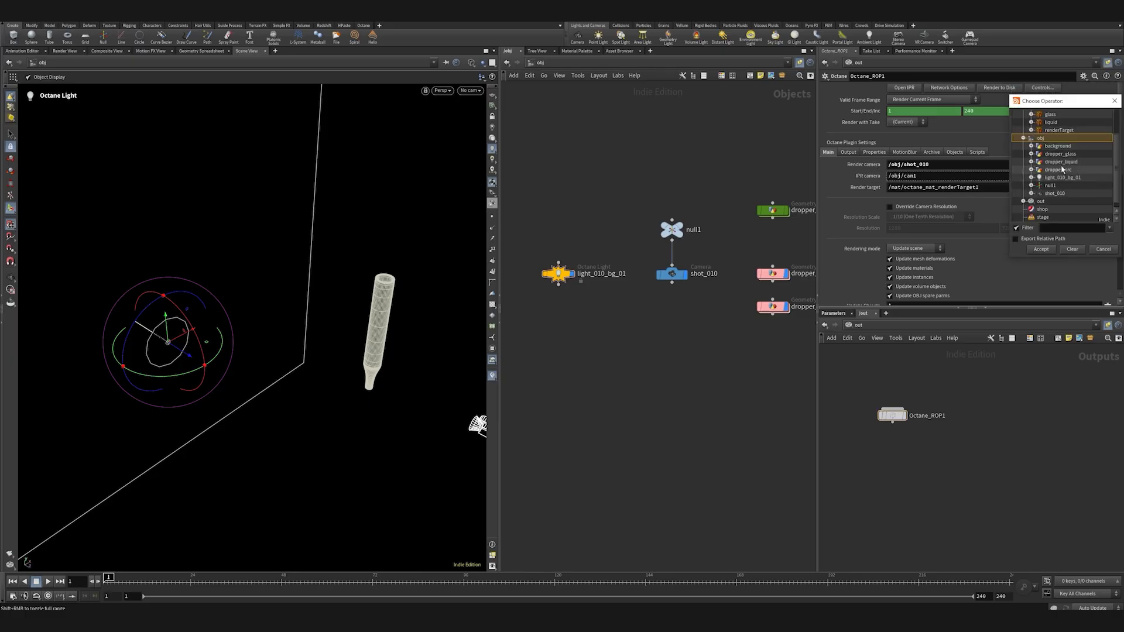
scroll(1054, 175, down, 1)
click(1053, 195)
click(1044, 231)
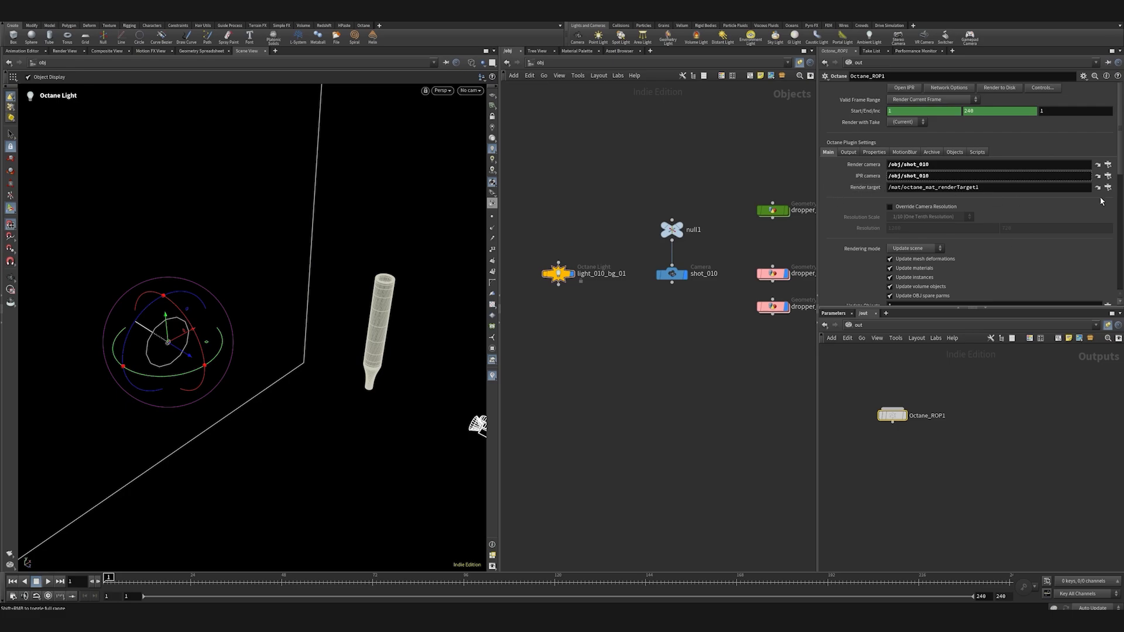
- Set the render target to /mat/renderTarget and override the camera resolution with 1/2 (Half Resolution)
click(1108, 187)
click(1054, 167)
click(1037, 258)
drag(969, 378, 848, 479)
click(911, 206)
click(928, 218)
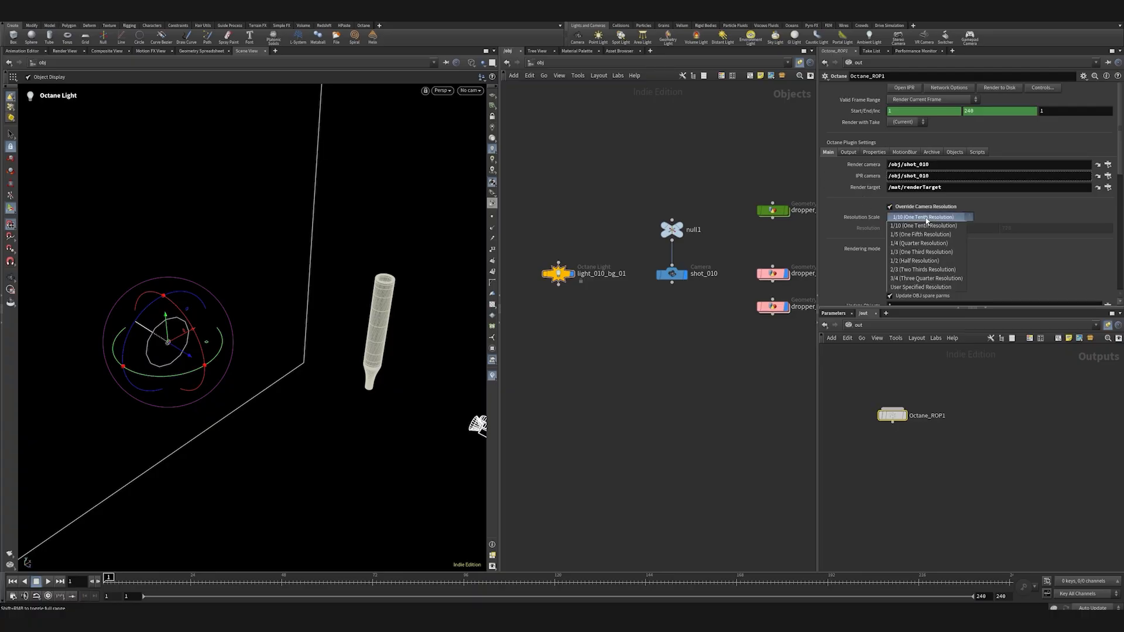
click(931, 272)
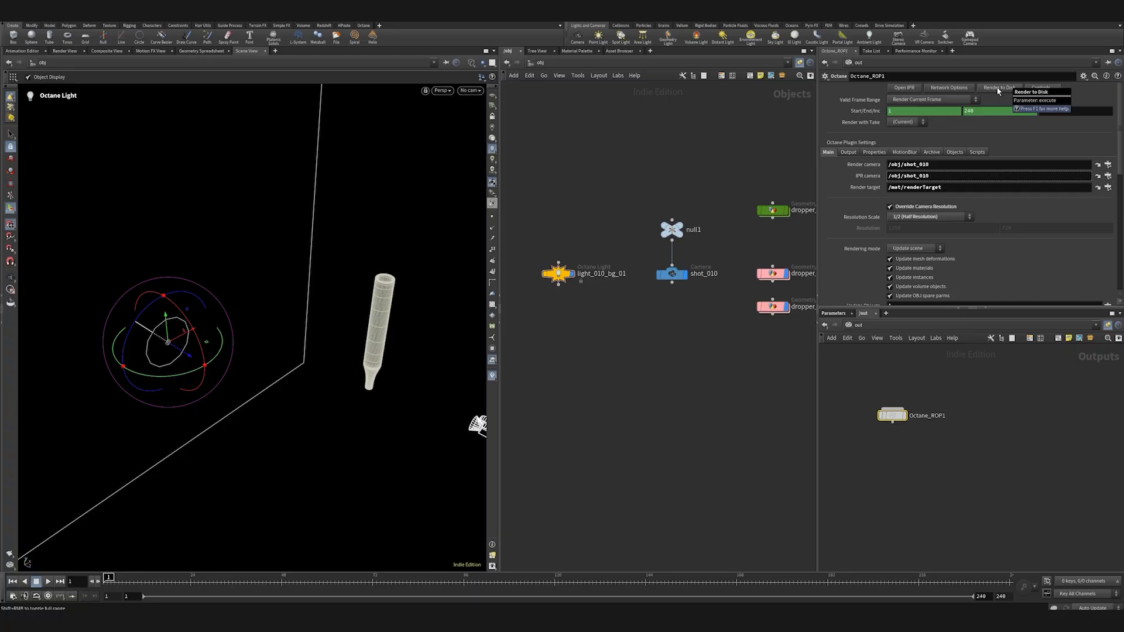
- Open the Octane IPR preview over the viewport, clear of the network, and disable its depth of field
click(916, 86)
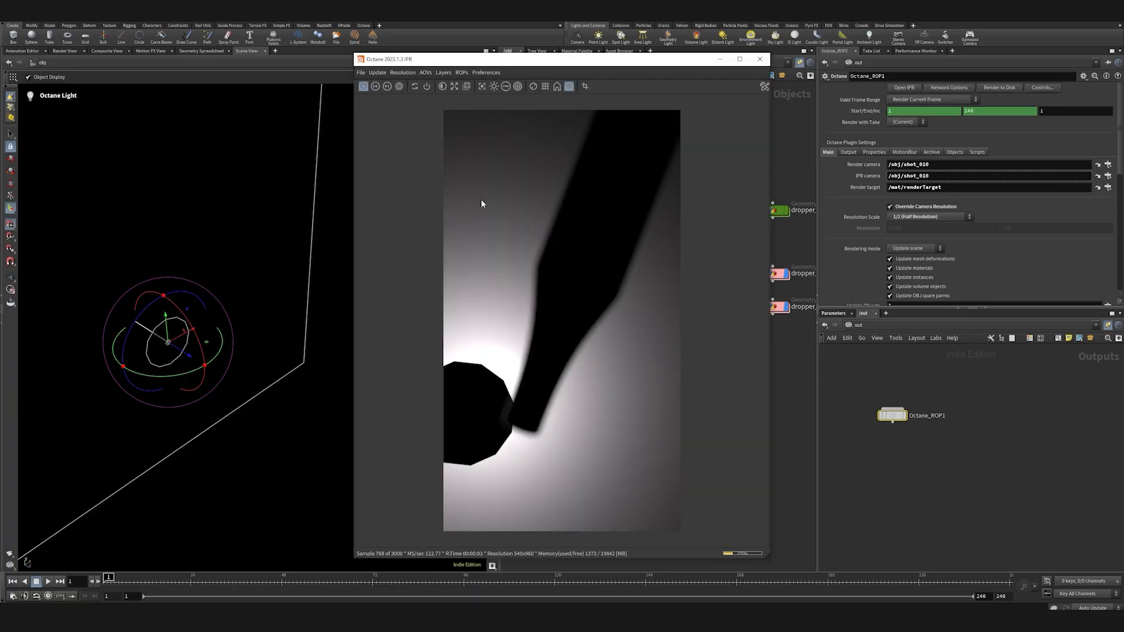
drag(633, 62, 441, 49)
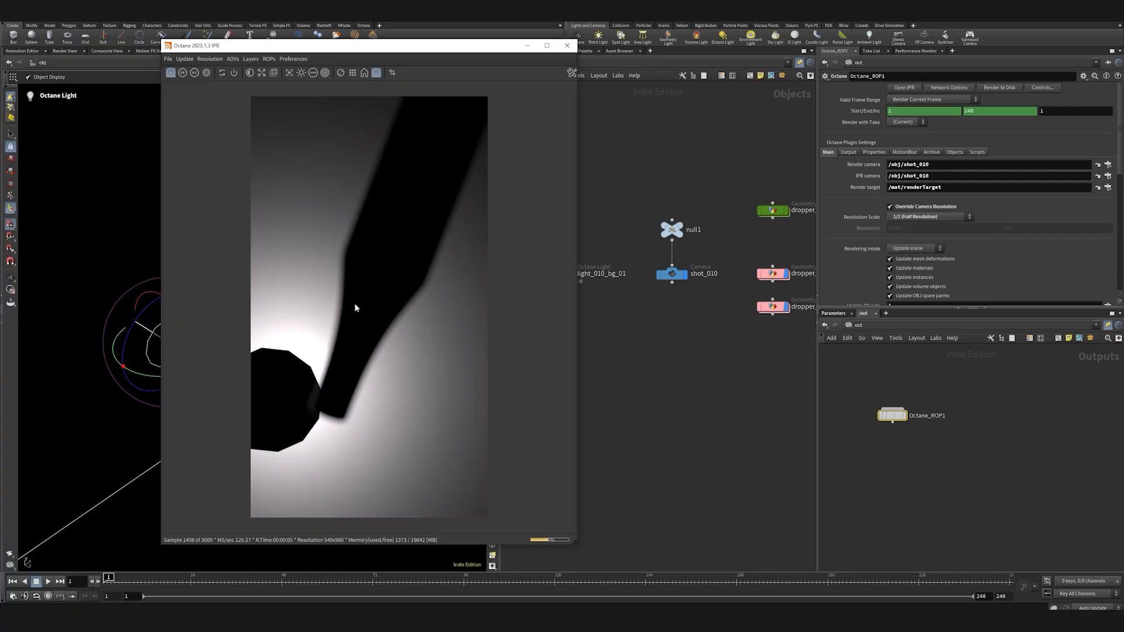
click(342, 77)
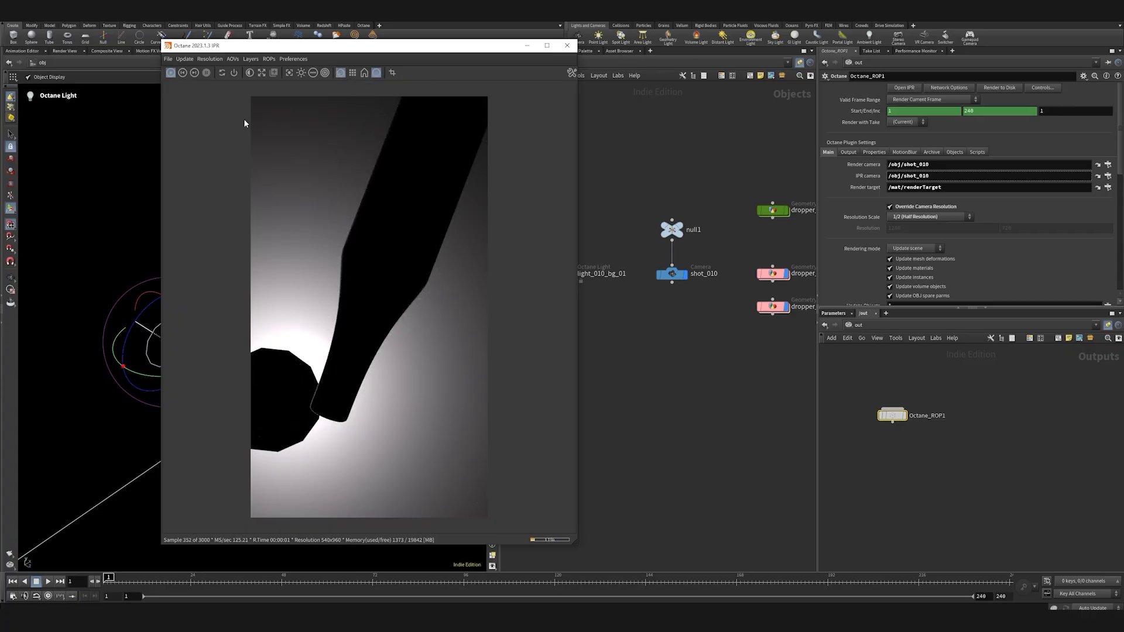
drag(326, 43, 265, 39)
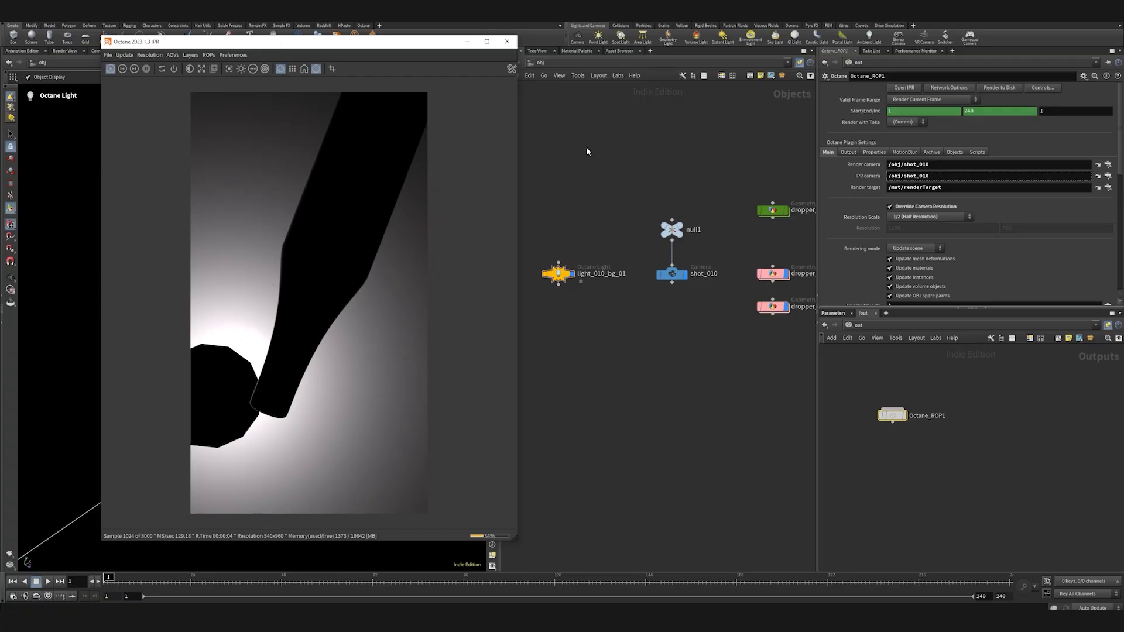
- Set the general visibility of light_010_bg_01 to 0 and turn off its camera visibility
drag(587, 152, 525, 372)
click(880, 88)
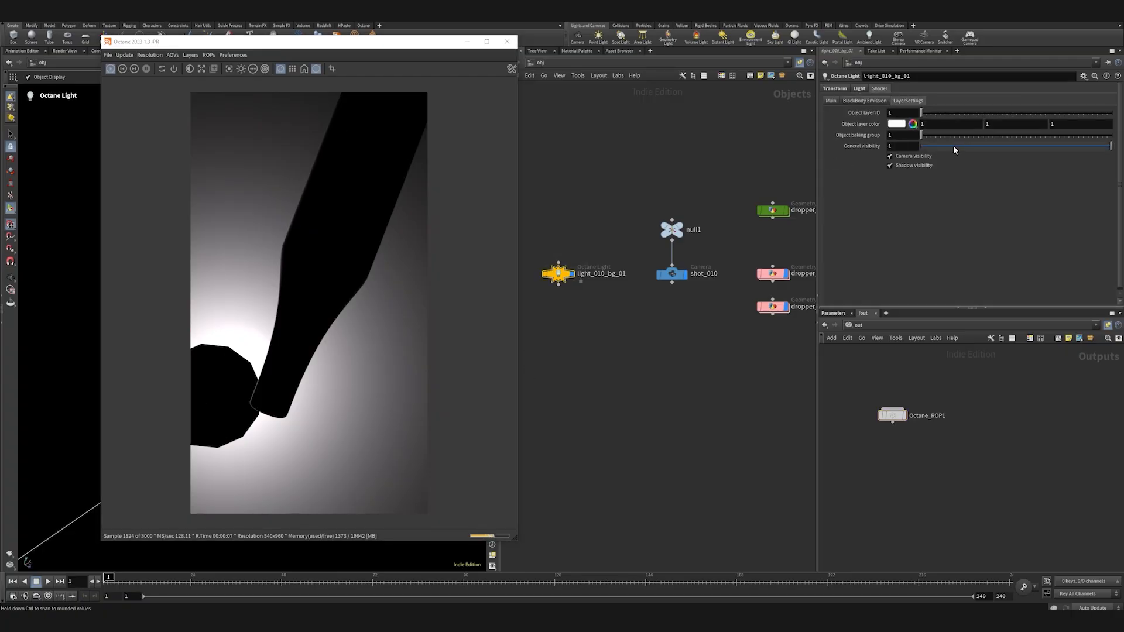
drag(953, 146, 819, 165)
click(915, 156)
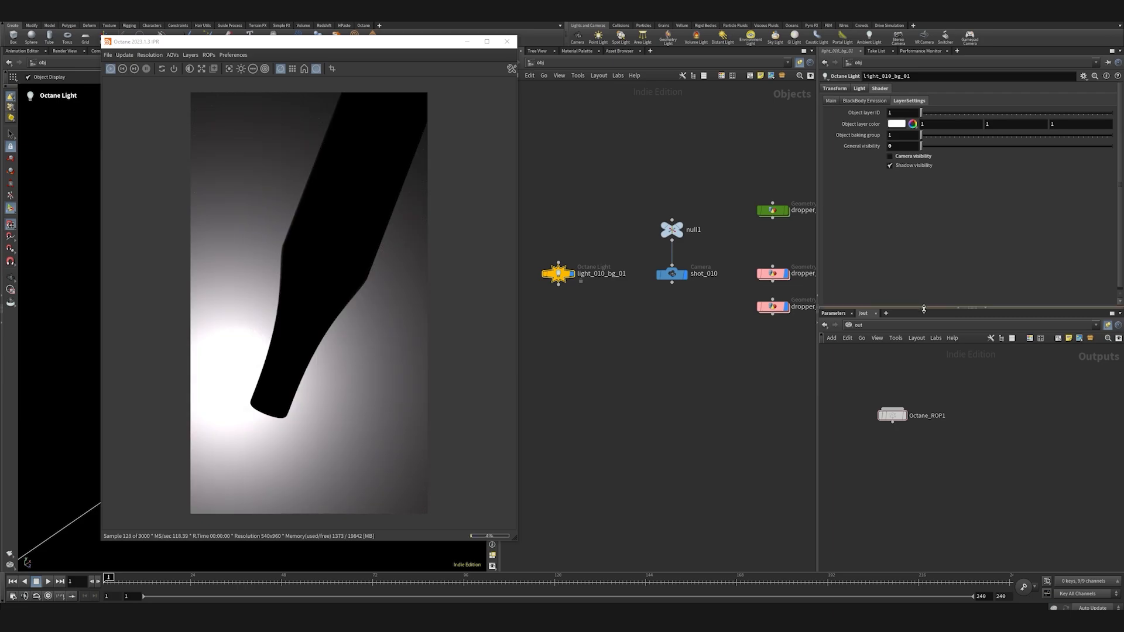
- Switch the lower network to the mat context, enter the glass material and delete its Standard_Surface node
click(903, 330)
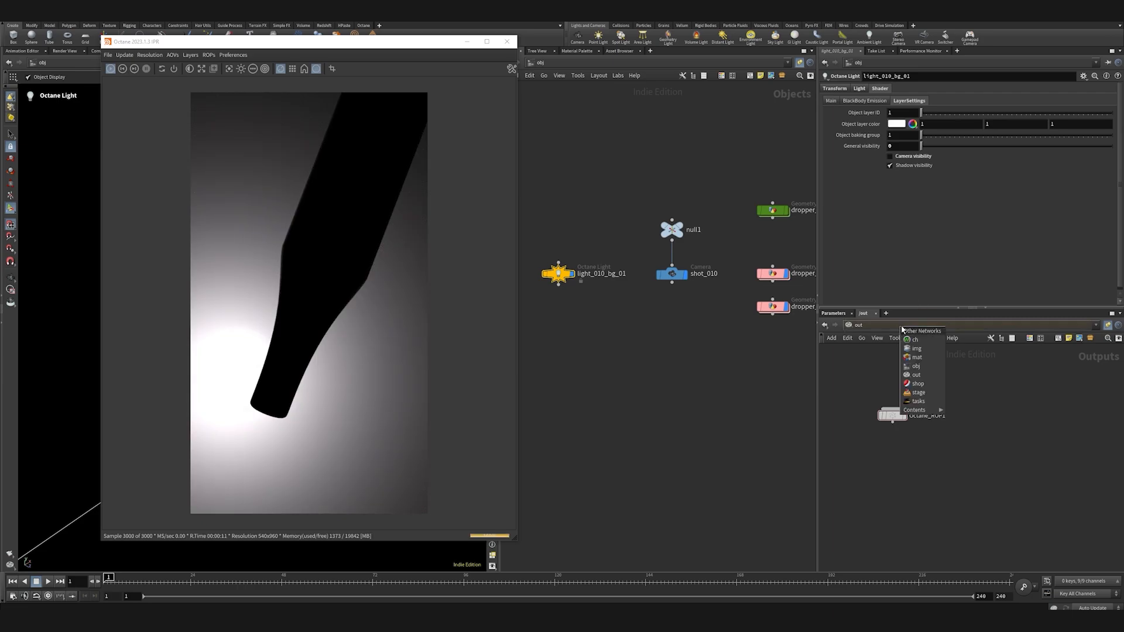
click(916, 357)
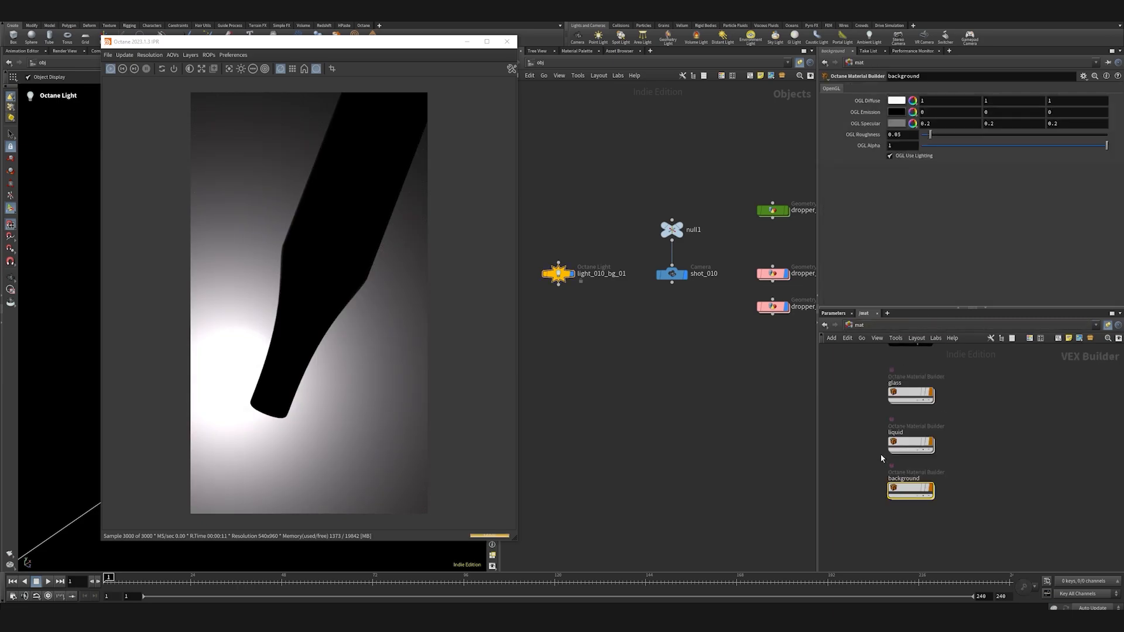
double_click(913, 396)
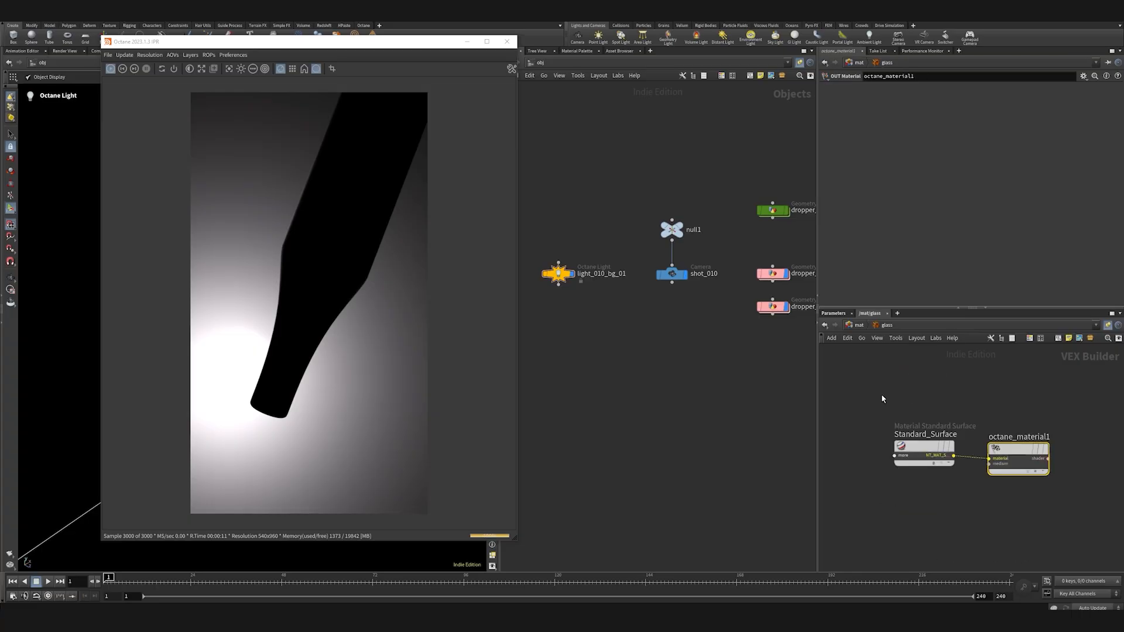
drag(882, 399, 942, 504)
key(Delete)
- Add a Material Specular node in the glass material and connect it to the material input of octane_material1
key(Tab)
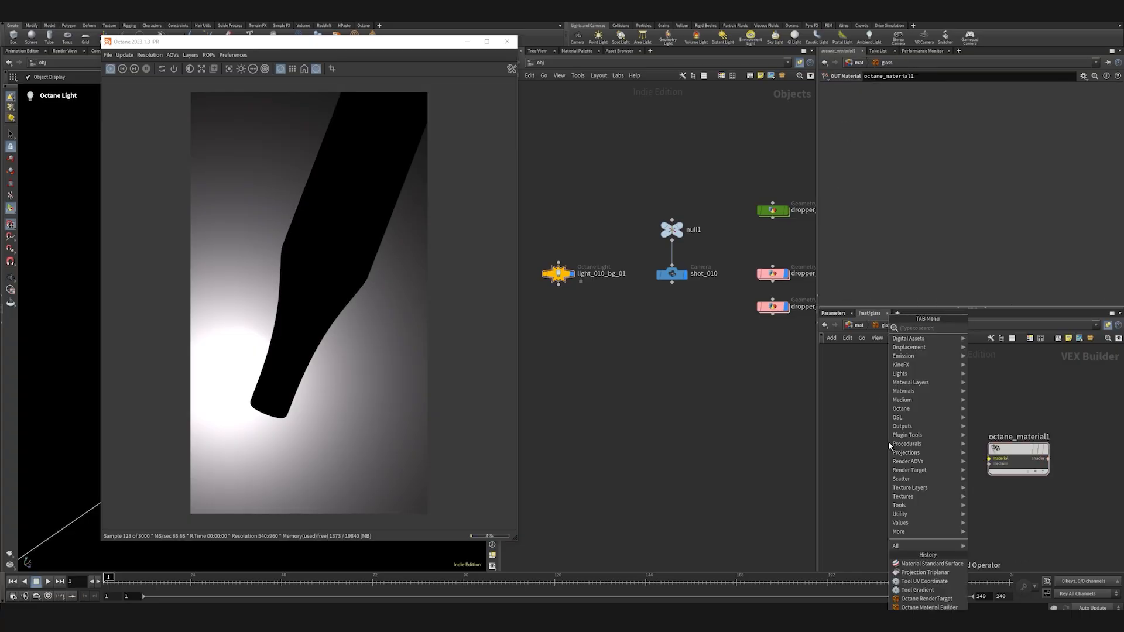
text(spec)
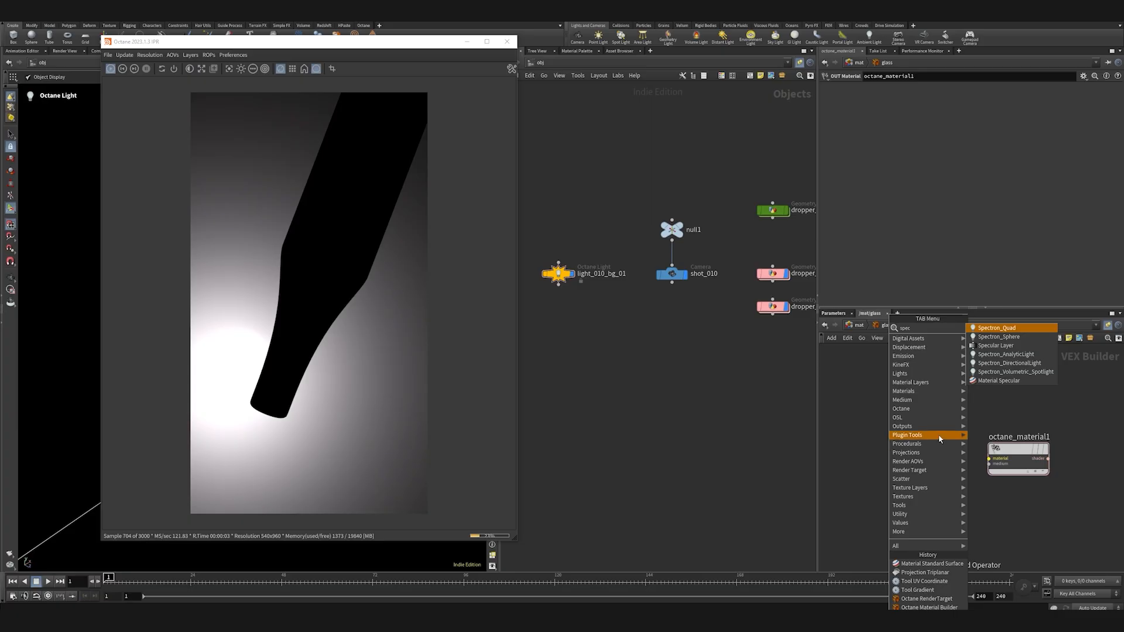
click(999, 381)
click(901, 460)
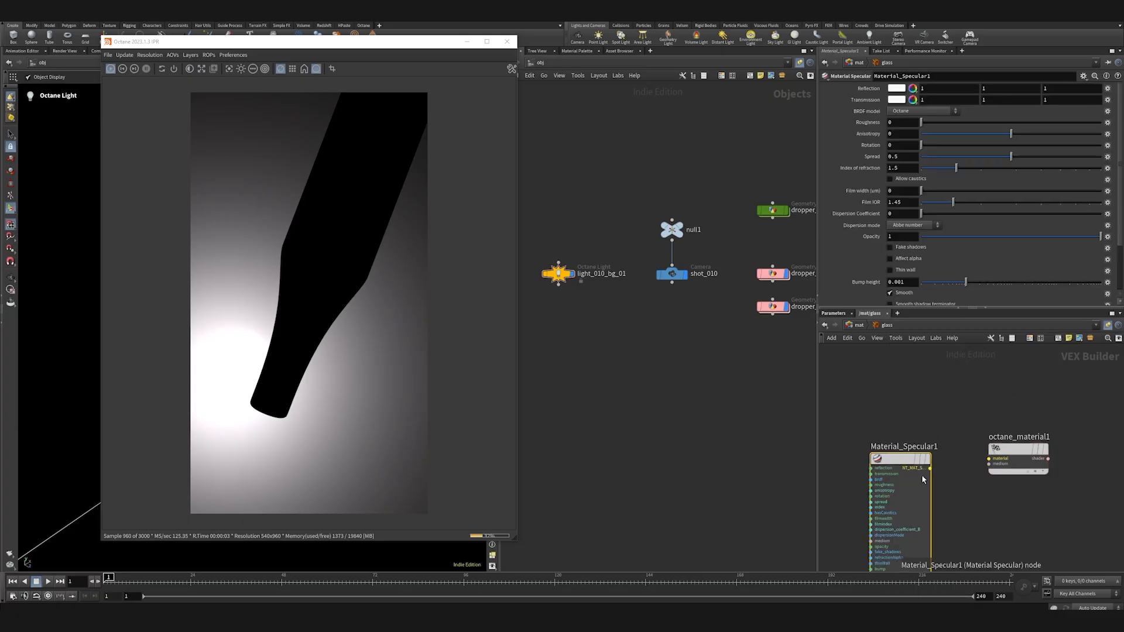
drag(933, 471, 988, 458)
mouse_move(893, 464)
mouse_down()
mouse_move(902, 443)
mouse_move(901, 455)
mouse_up()
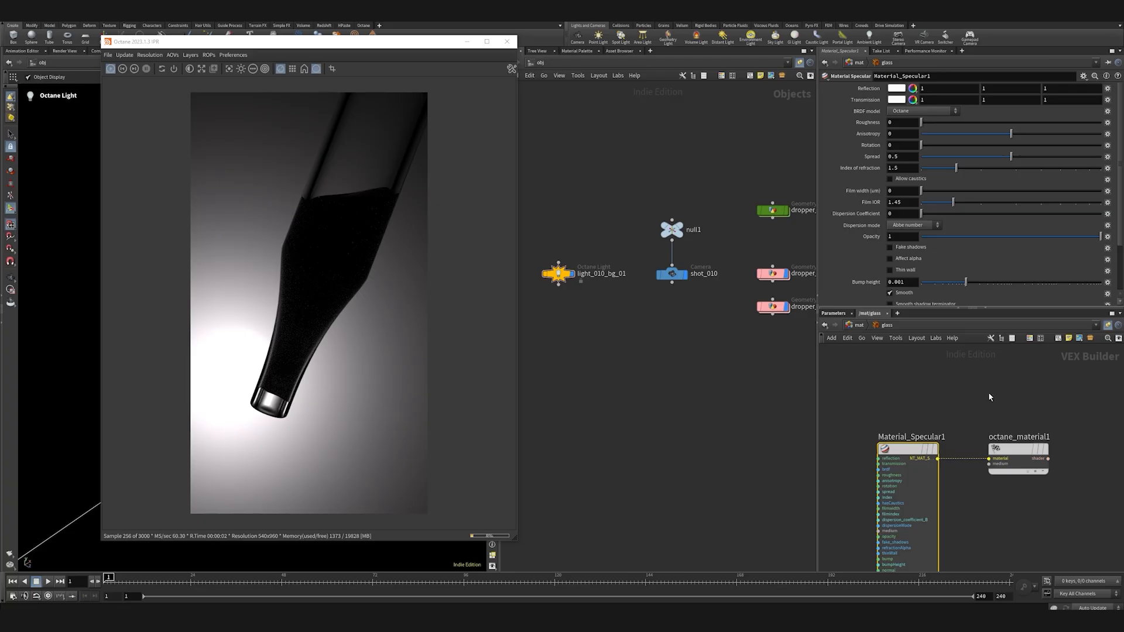
- Enter the liquid material and delete its Standard_Surface node
click(854, 325)
double_click(895, 448)
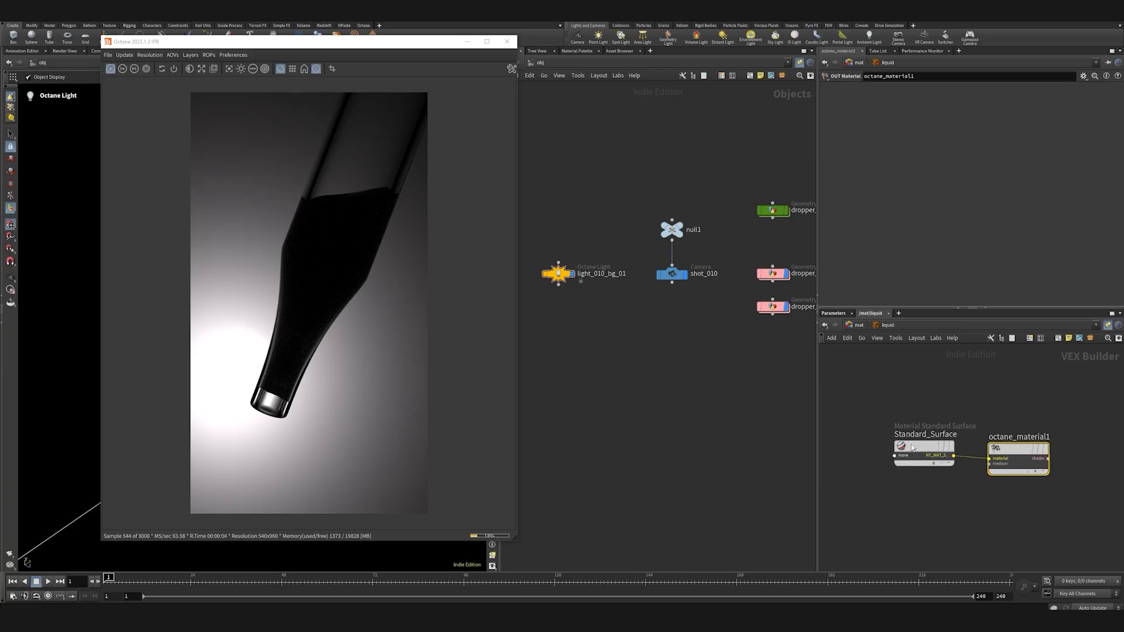
click(895, 447)
key(Delete)
- Add a Material Specular node in the liquid material and connect it to the material input of octane_material1
key(Tab)
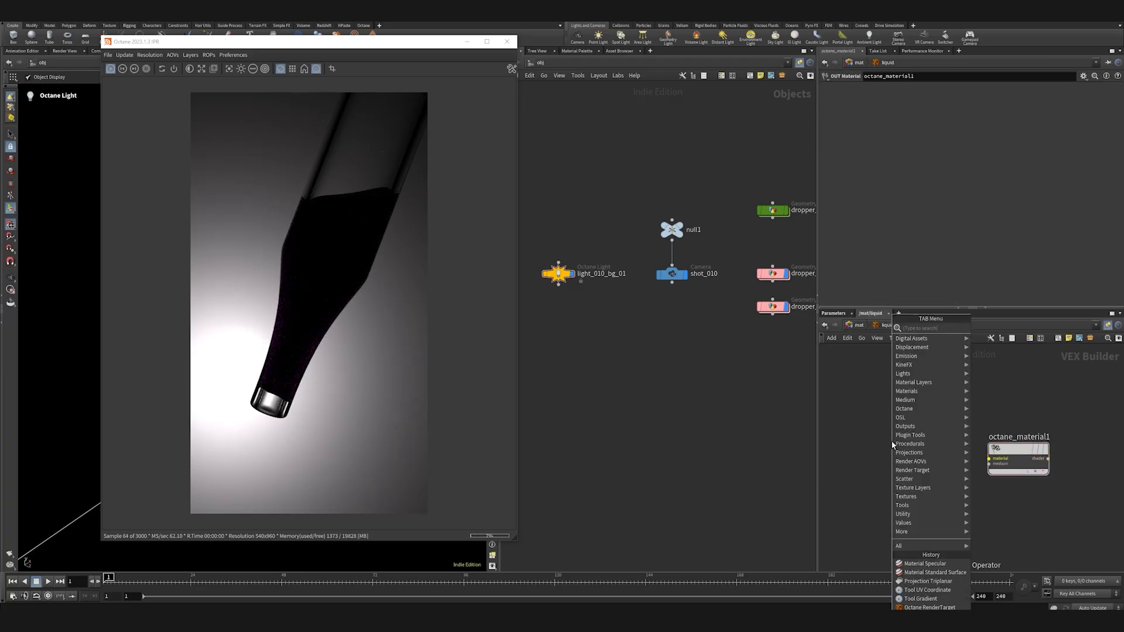
text(spec)
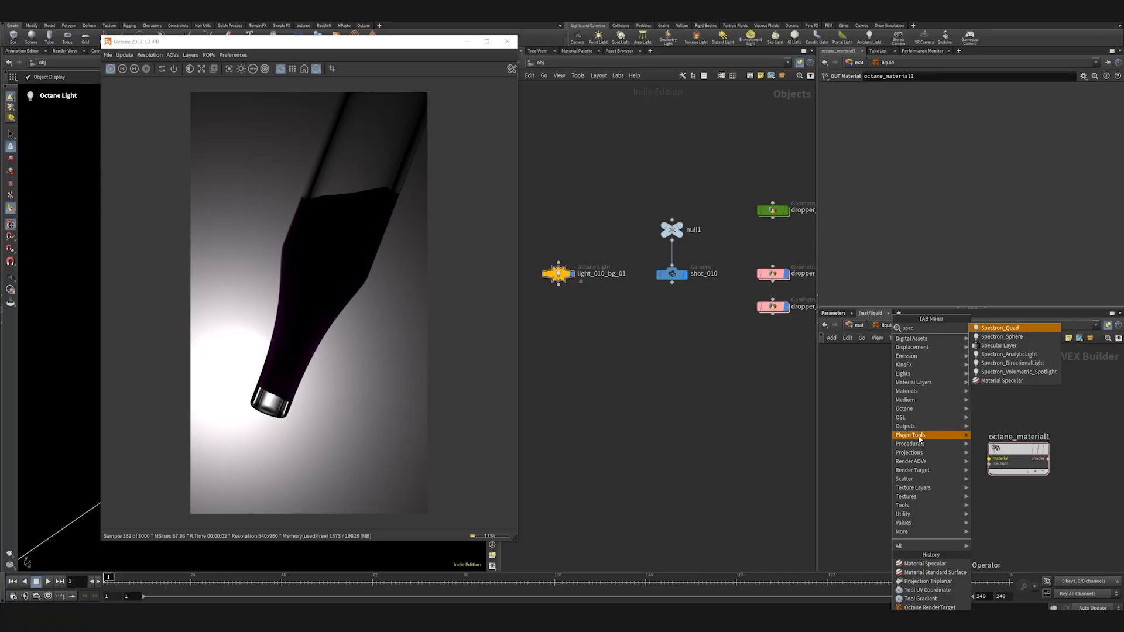
click(1009, 380)
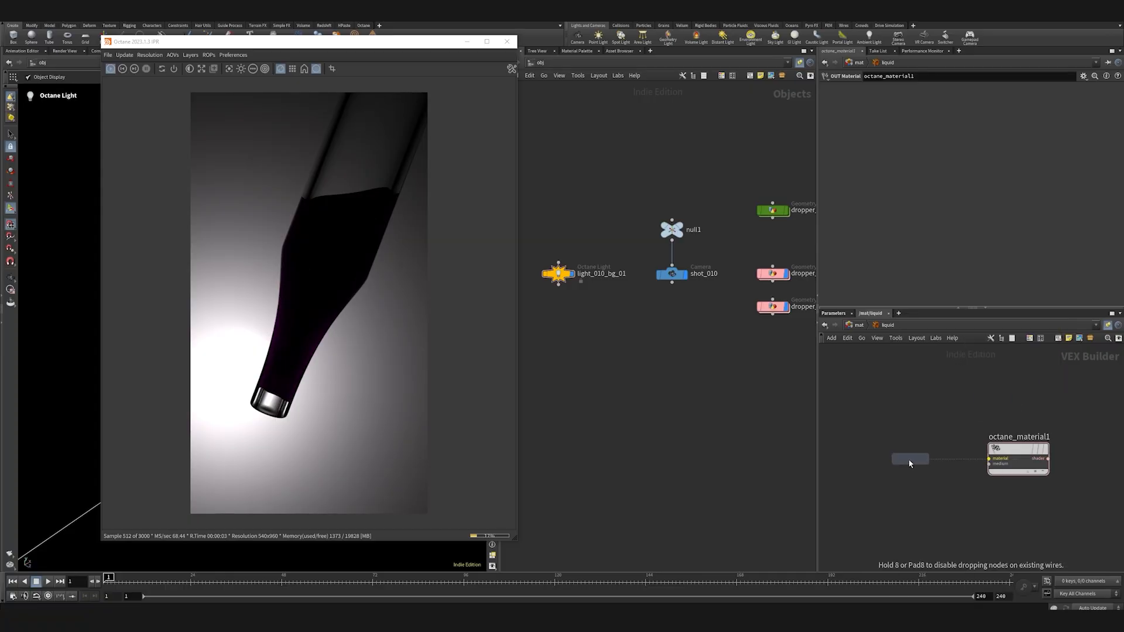
click(925, 480)
drag(925, 481, 990, 458)
drag(889, 470, 909, 449)
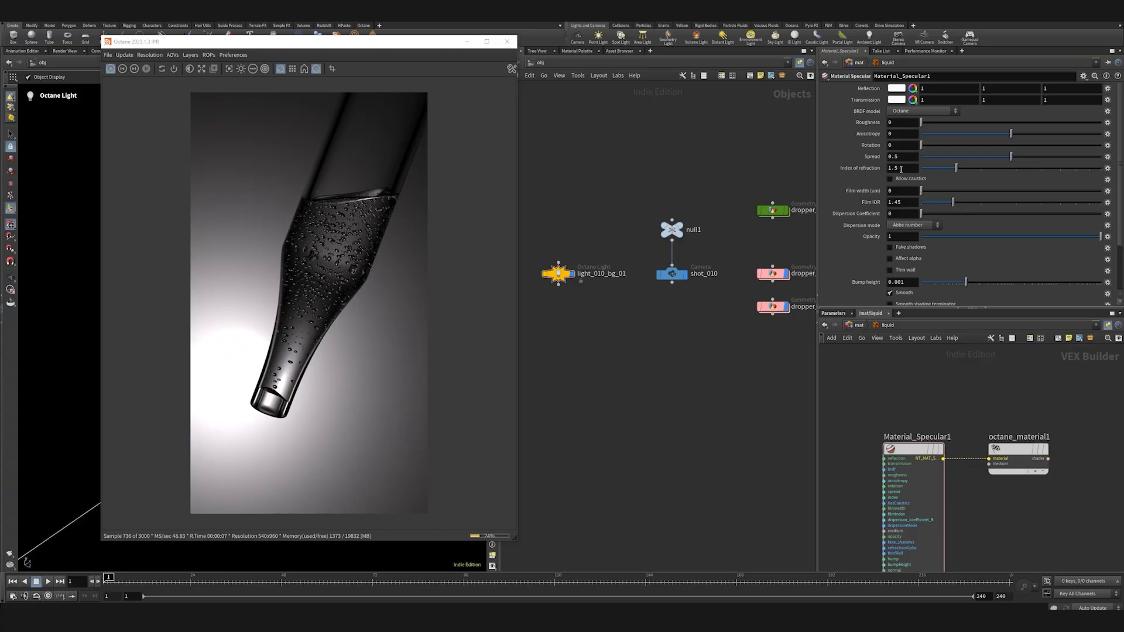
- Set the index of refraction of the glass material's specular node to 1.45 and enable fake shadows
click(856, 326)
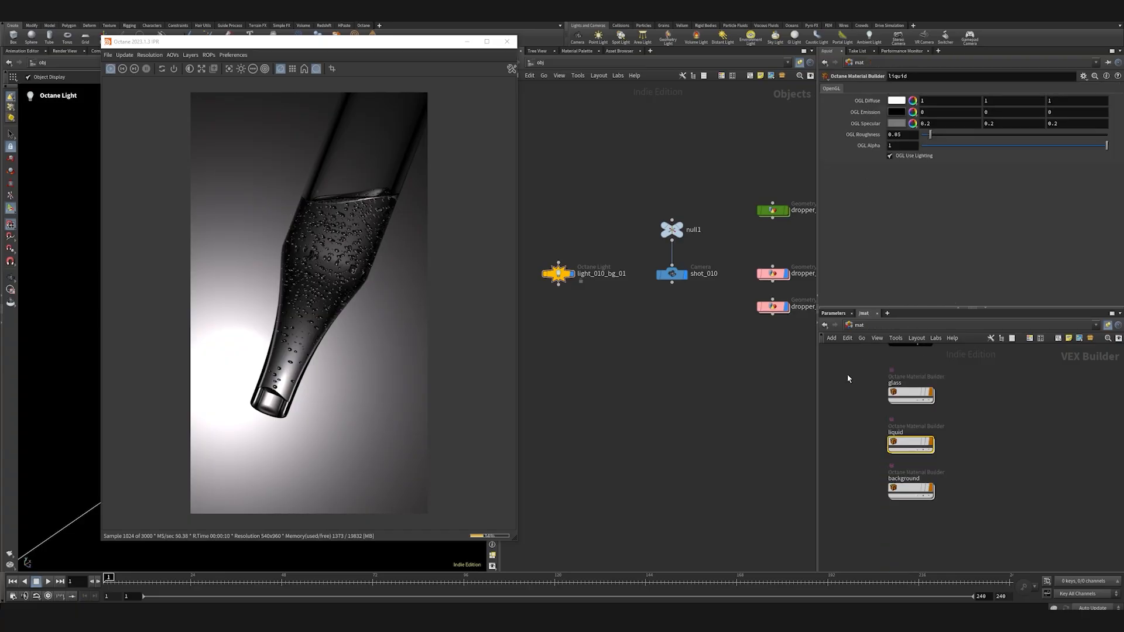
double_click(909, 396)
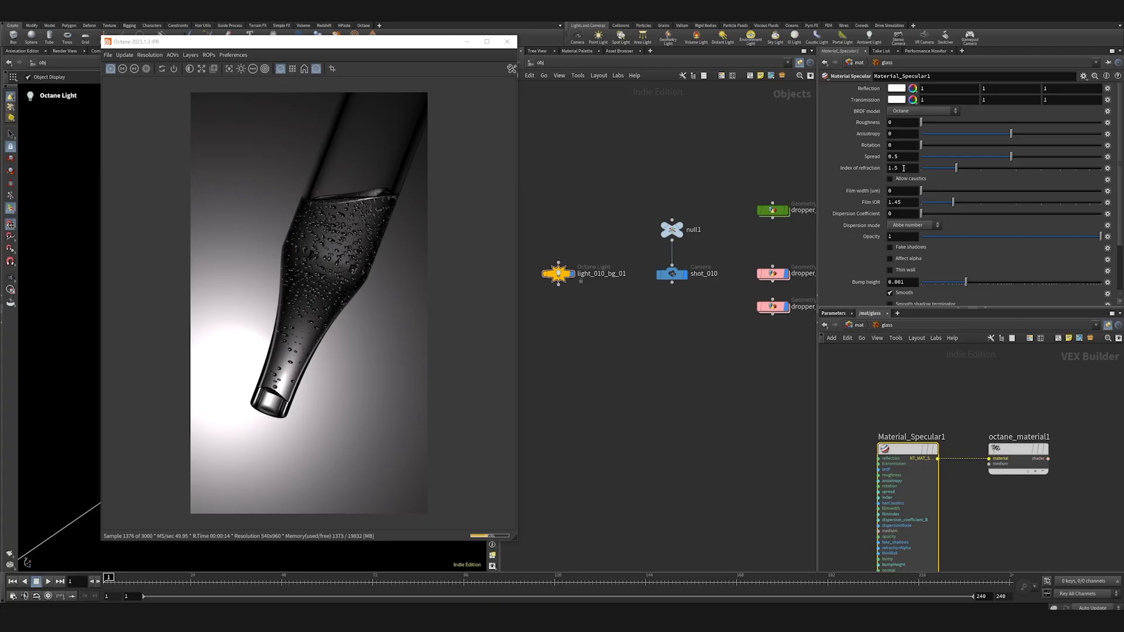
text(45)
key(Return)
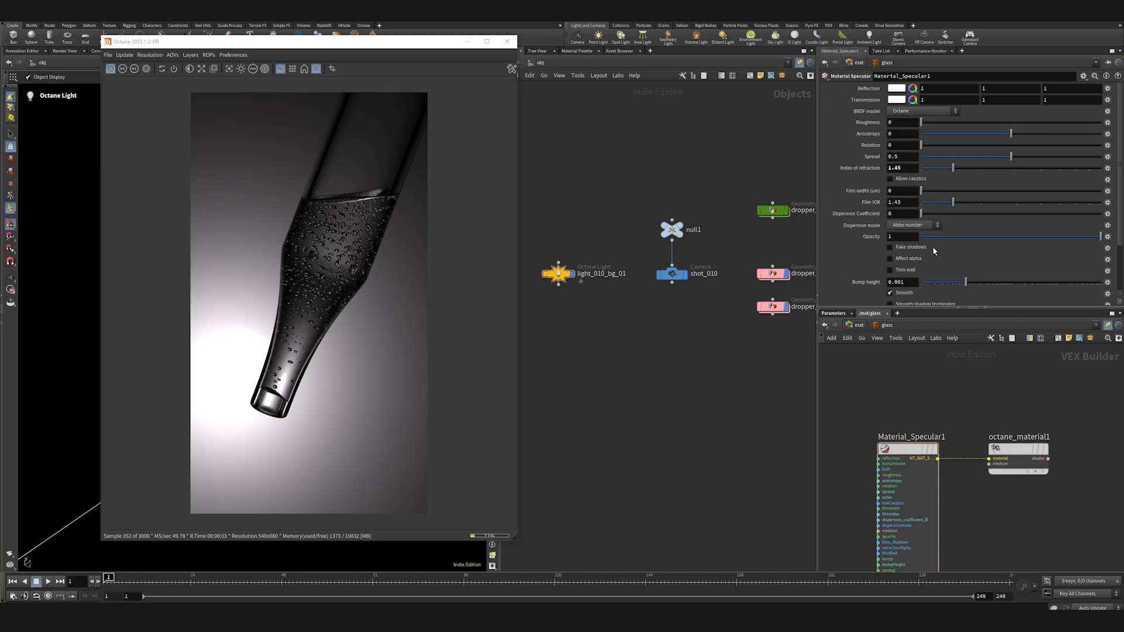
click(917, 248)
- Enable fake shadows on the liquid material's specular node and return to the mat network
click(858, 325)
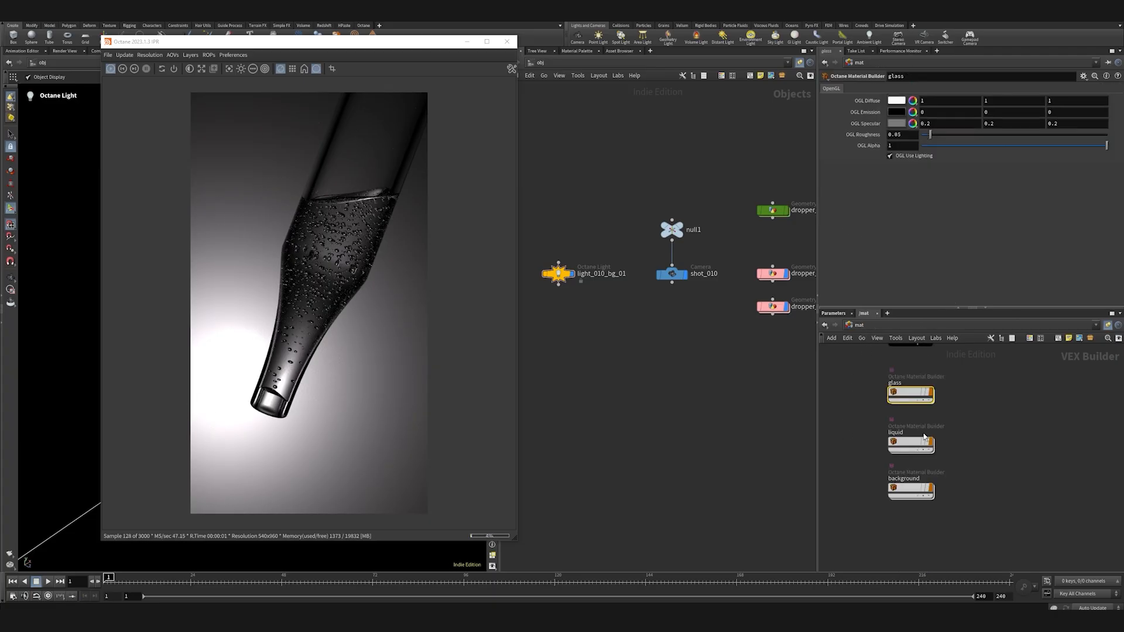
double_click(921, 445)
click(910, 247)
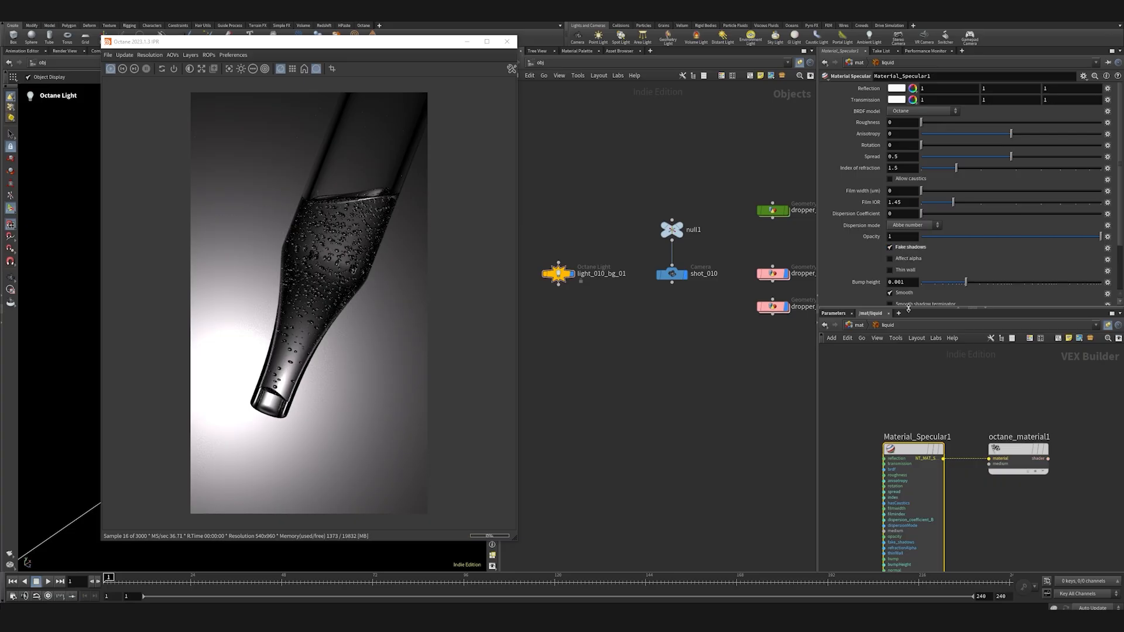
click(870, 390)
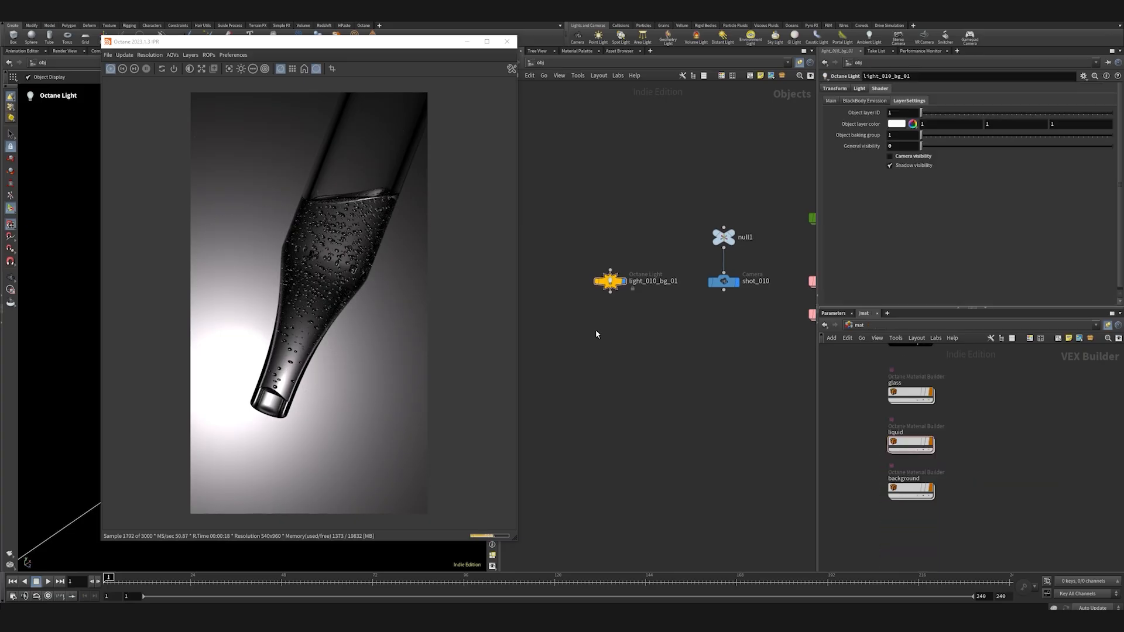
- Duplicate light_010_bg_01 below the original and rename the copy light_010_01, keeping its Circle light type
alt+drag(610, 282, 610, 346)
drag(631, 392, 599, 344)
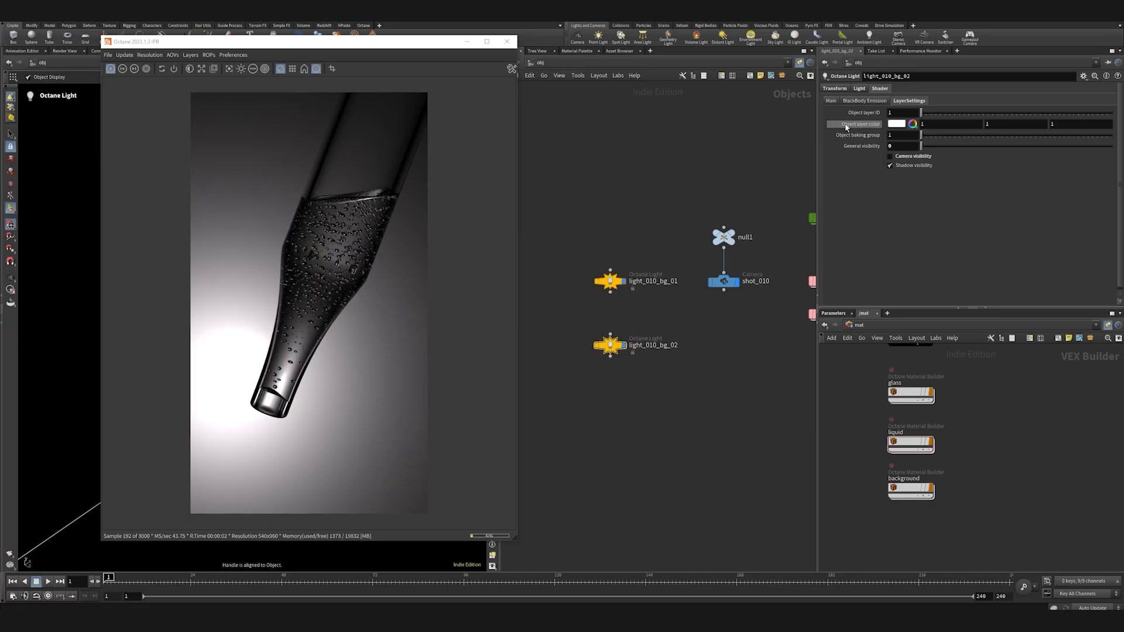
click(859, 88)
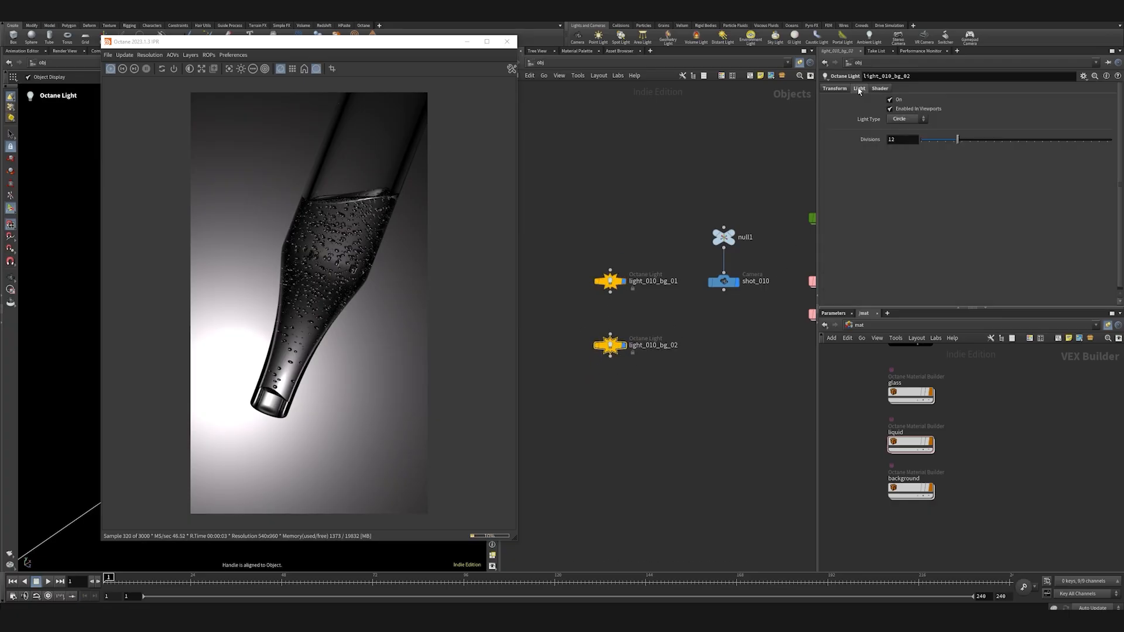
click(920, 120)
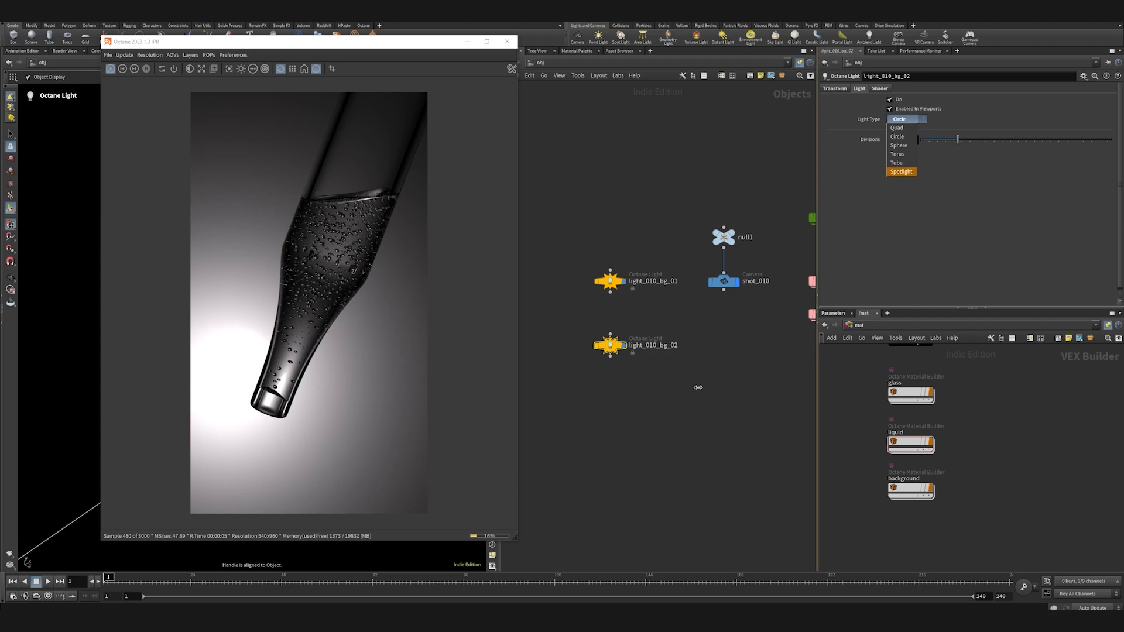
double_click(672, 346)
drag(672, 352, 660, 358)
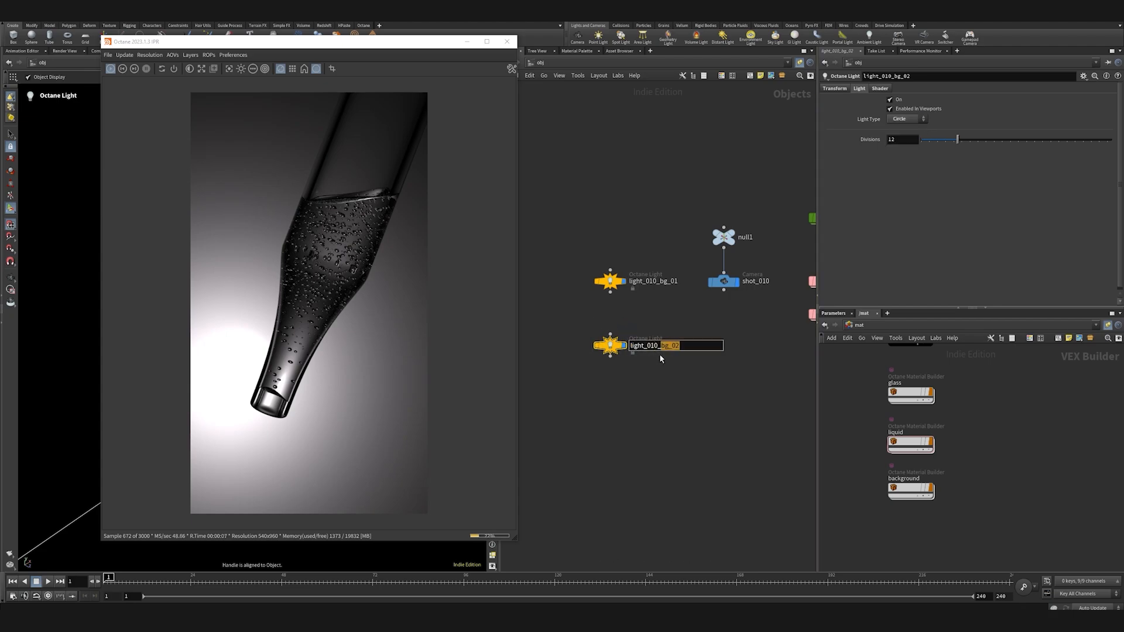
text(01)
key(Return)
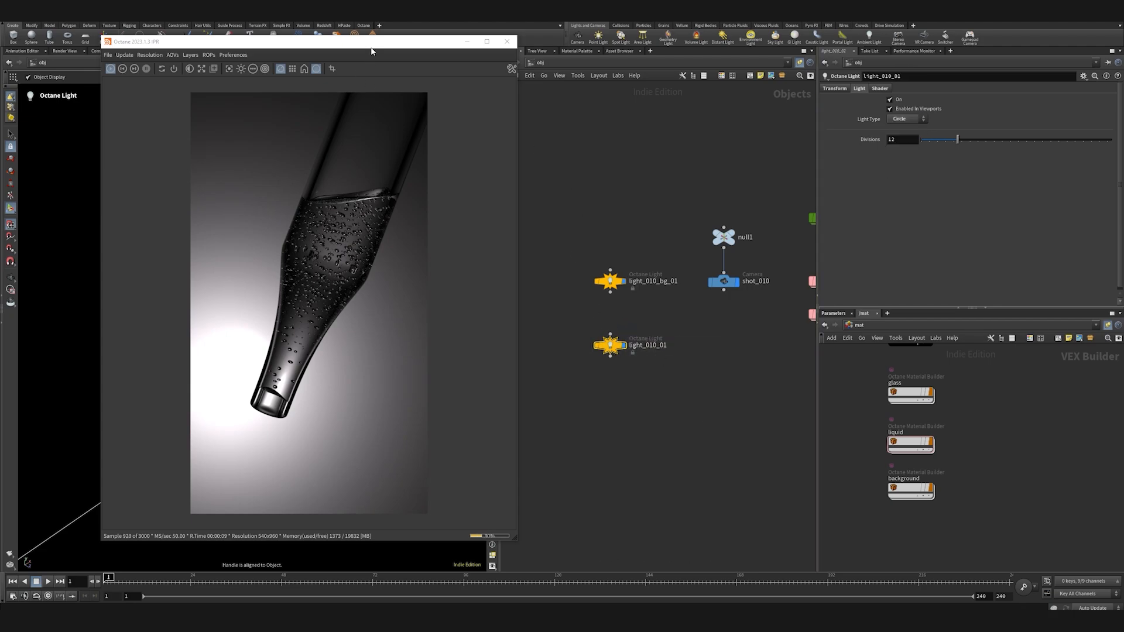
- Move the IPR window clear of the viewport, then bring light_010_01 toward the camera and rotate it about its vertical axis
drag(364, 44, 980, 43)
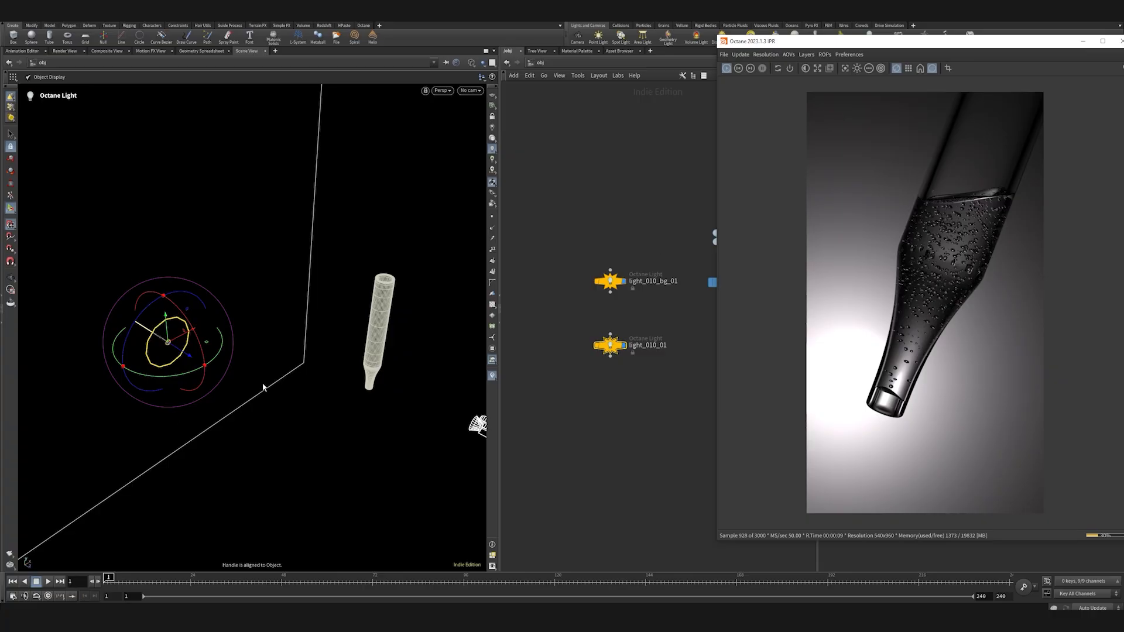
alt+drag(280, 380, 321, 455)
key(Return)
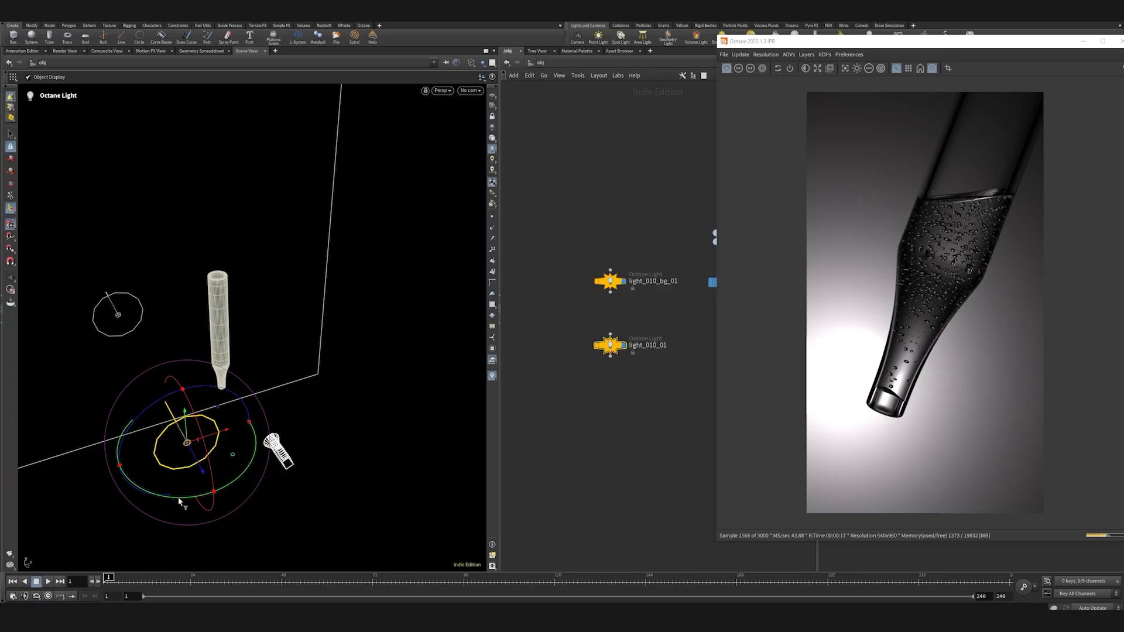
drag(178, 499, 150, 477)
drag(203, 447, 108, 464)
- Frame light_010_01 in the perspective view and position it close beside the dropper, facing the tube
alt+drag(263, 468, 183, 376)
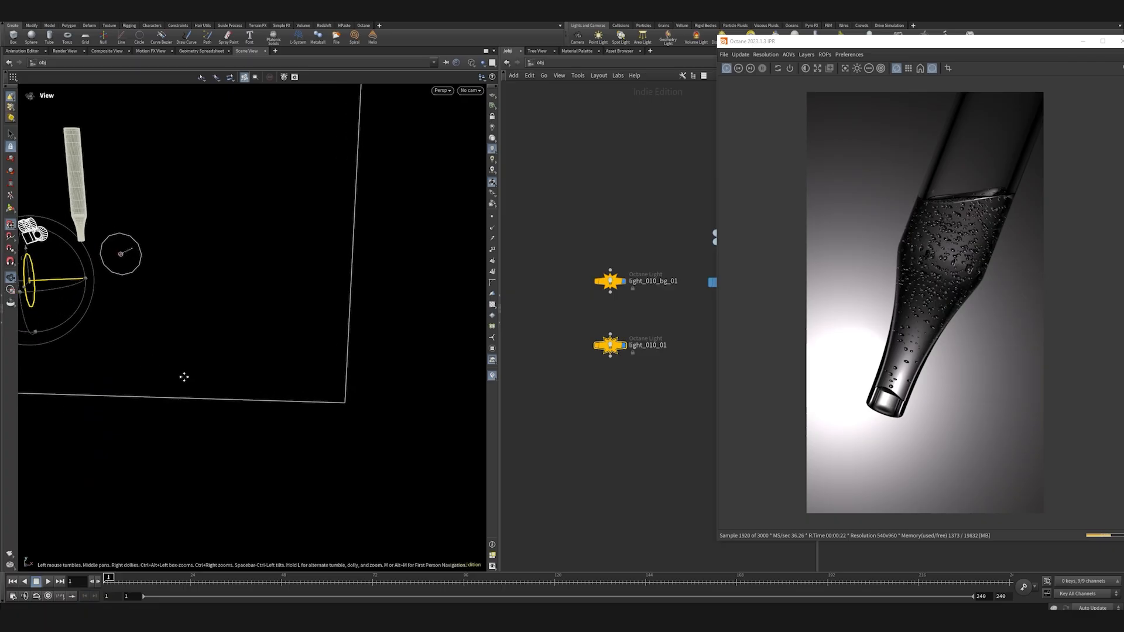
alt+middle_drag(183, 376, 256, 422)
alt+drag(187, 351, 59, 363)
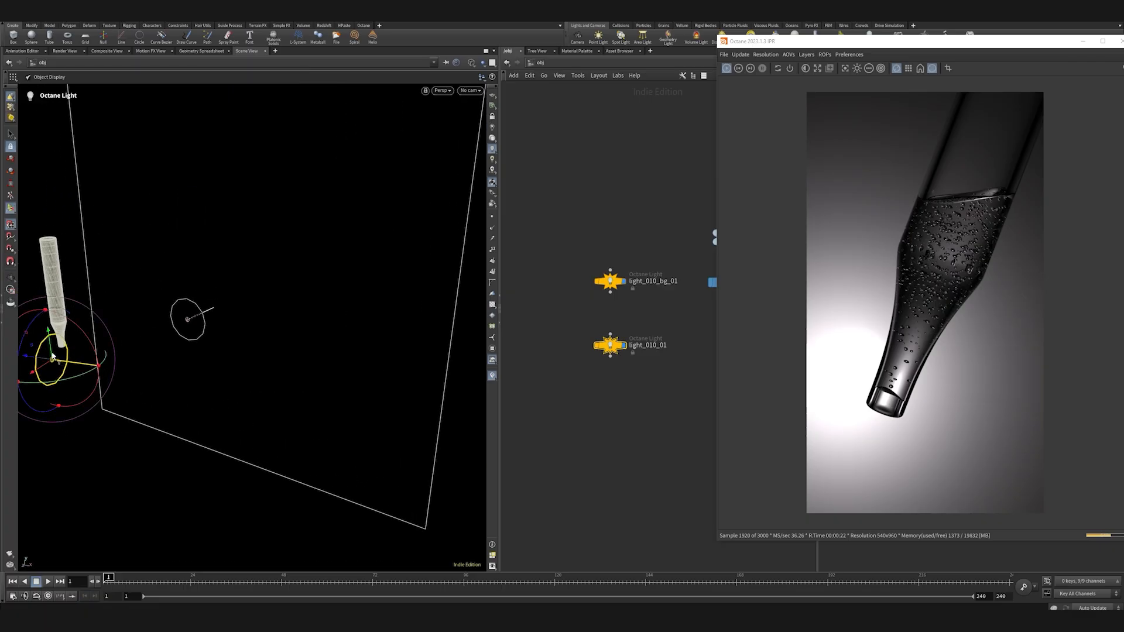
key(g)
alt+drag(170, 394, 206, 381)
scroll(234, 364, down, 5)
drag(103, 369, 80, 413)
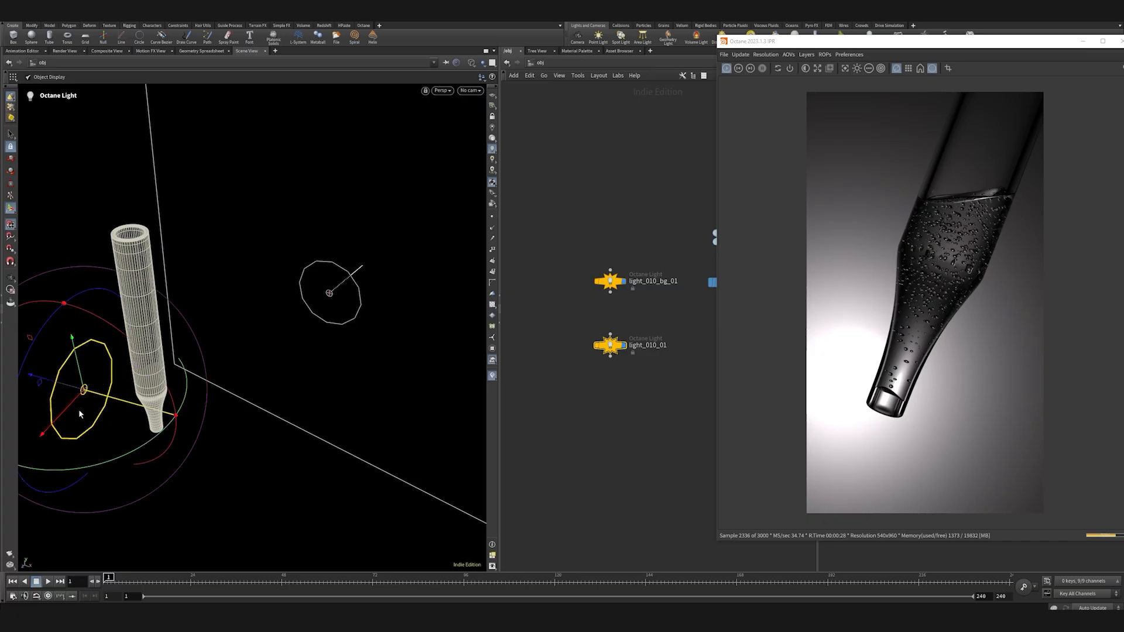
- Refresh the IPR and place its window beside the viewport, then rotate and shift light_010_01 in the top view
click(726, 69)
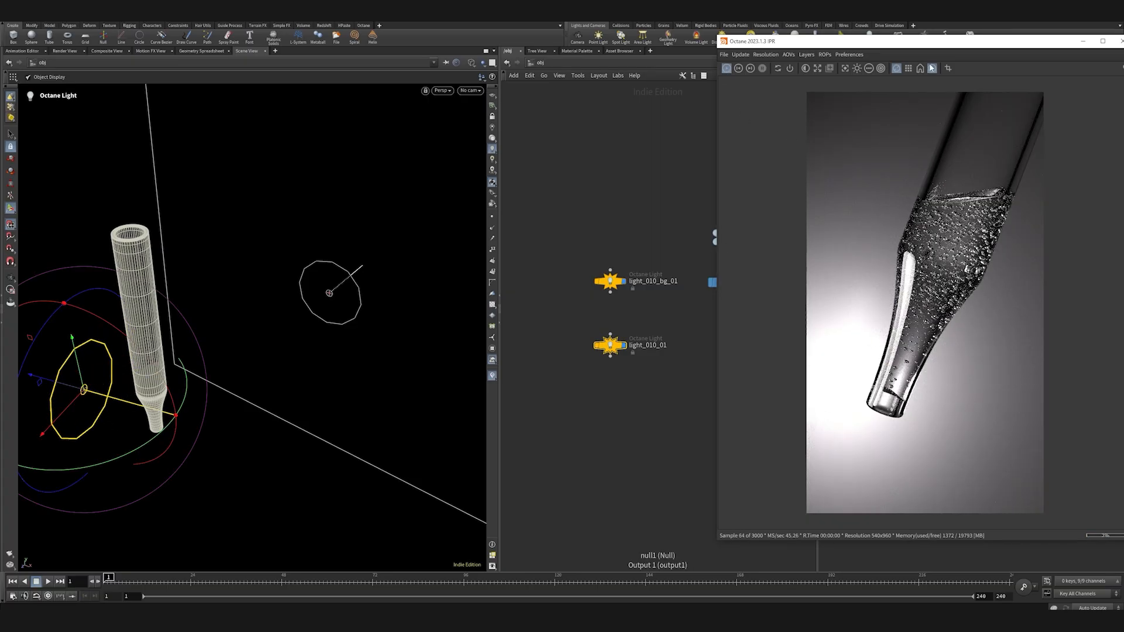
drag(925, 43, 797, 37)
alt+drag(263, 398, 346, 402)
key(space+2)
scroll(287, 362, down, 4)
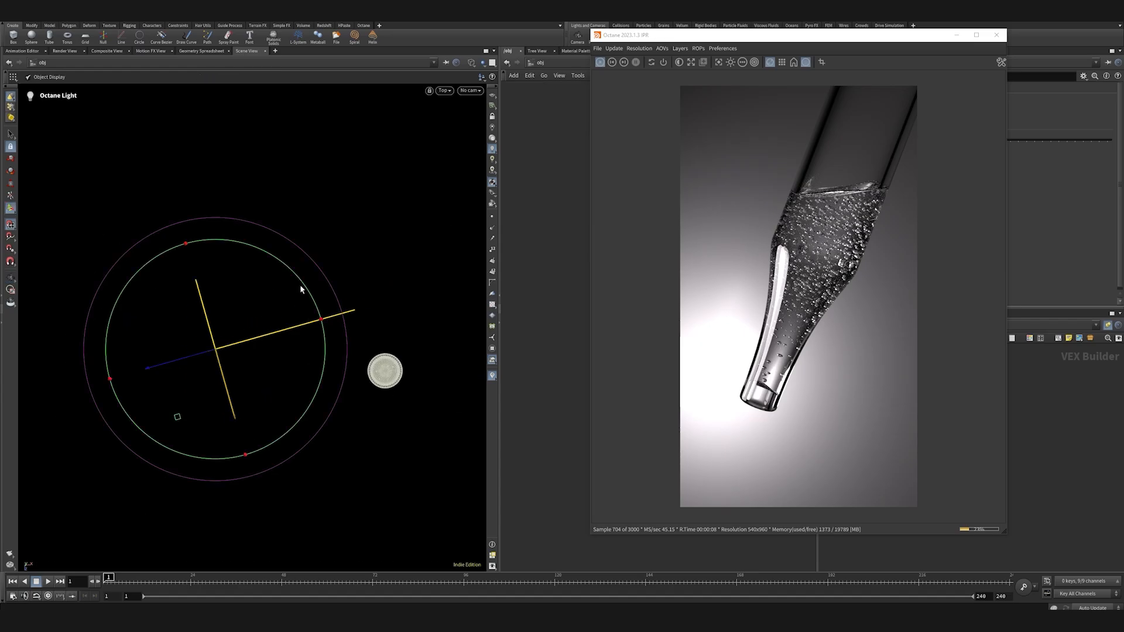
drag(301, 286, 314, 363)
drag(215, 391, 233, 316)
- Raise light_010_01 slightly in the front view and turn it further in the top view
key(space+3)
scroll(233, 330, down, 6)
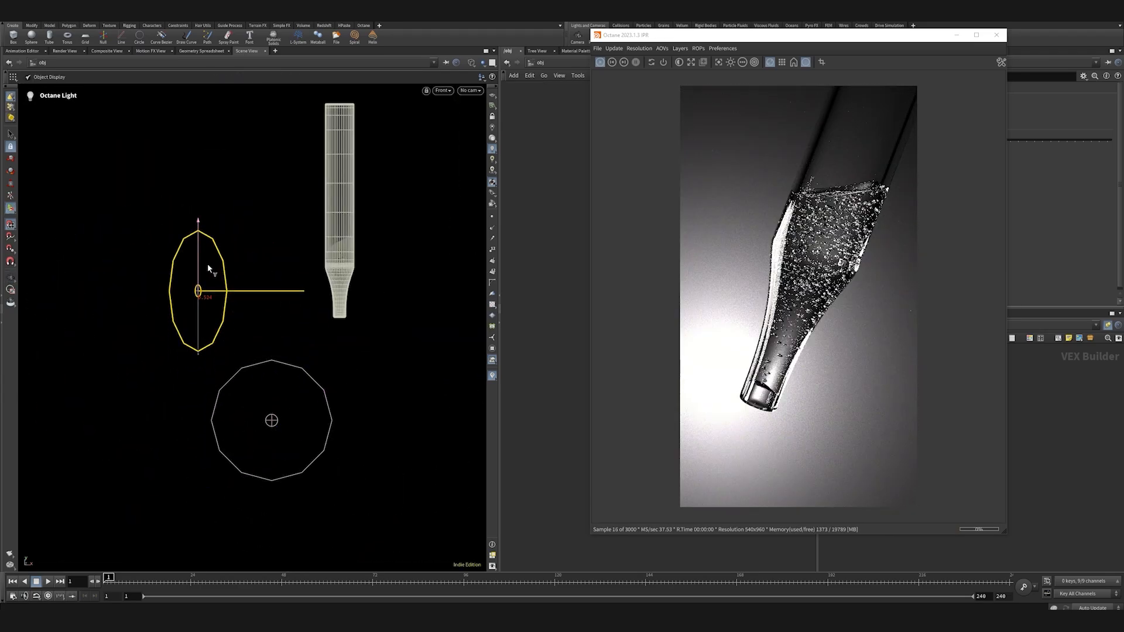
drag(207, 263, 210, 237)
key(space+2)
drag(272, 239, 296, 327)
- Enable the emission texture on light_010_01 and load gradient_circle.png from the textures folder as its distribution texture
drag(773, 35, 425, 56)
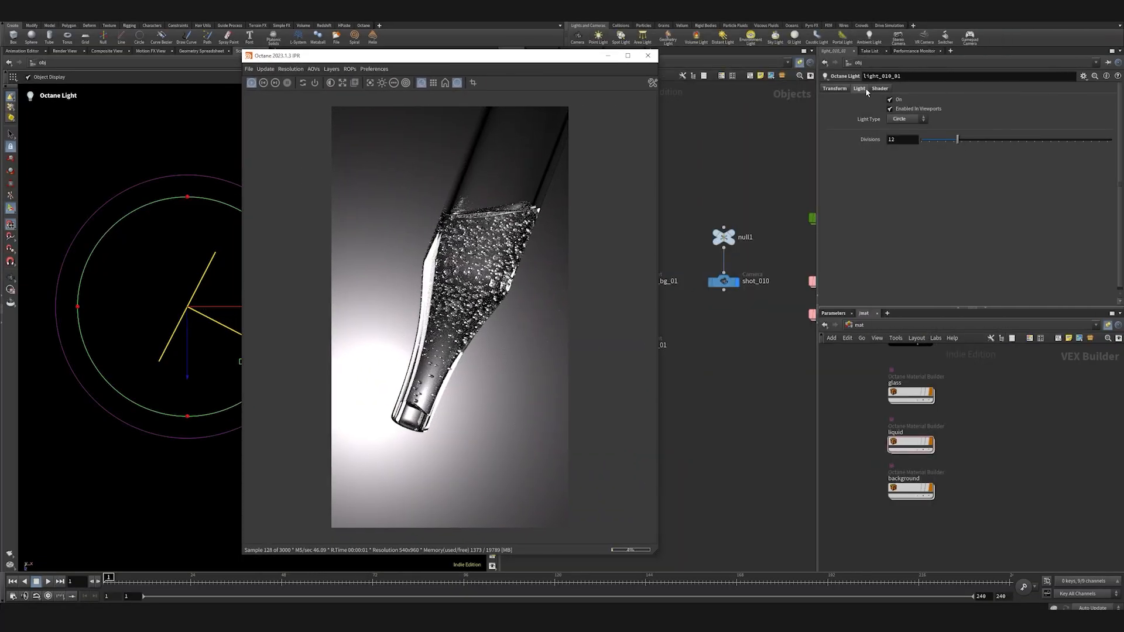
click(875, 89)
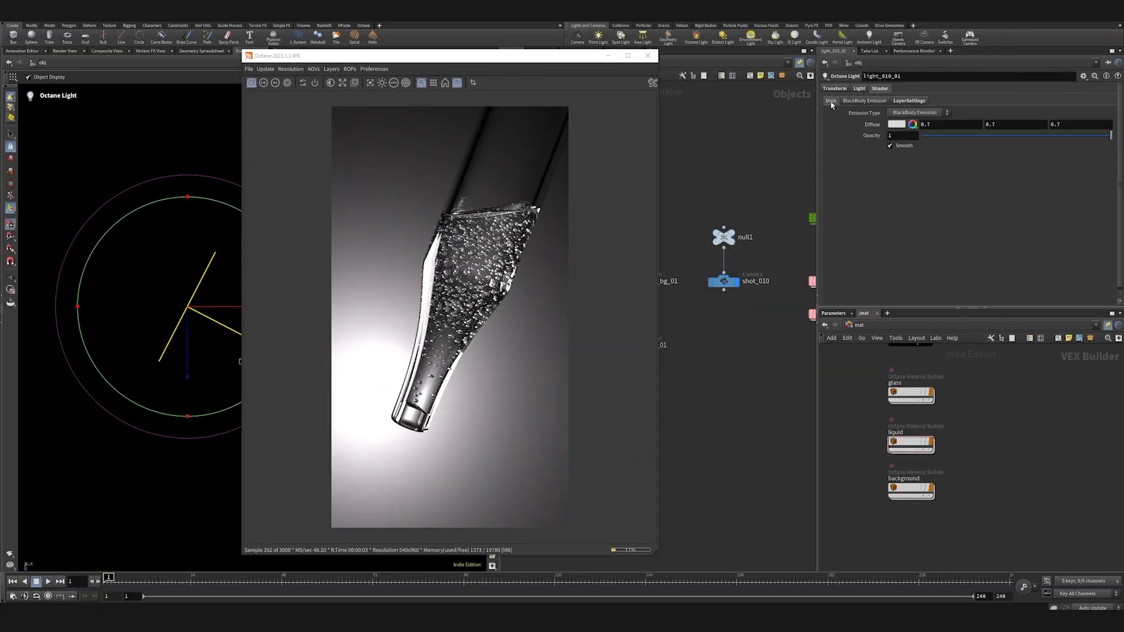
click(864, 100)
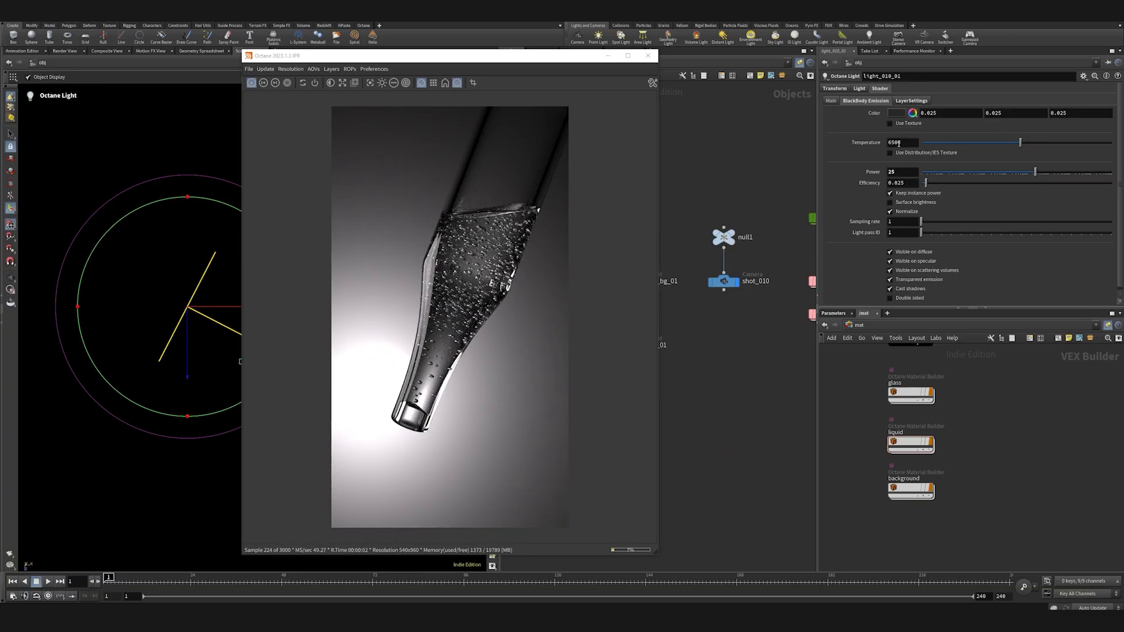
click(906, 125)
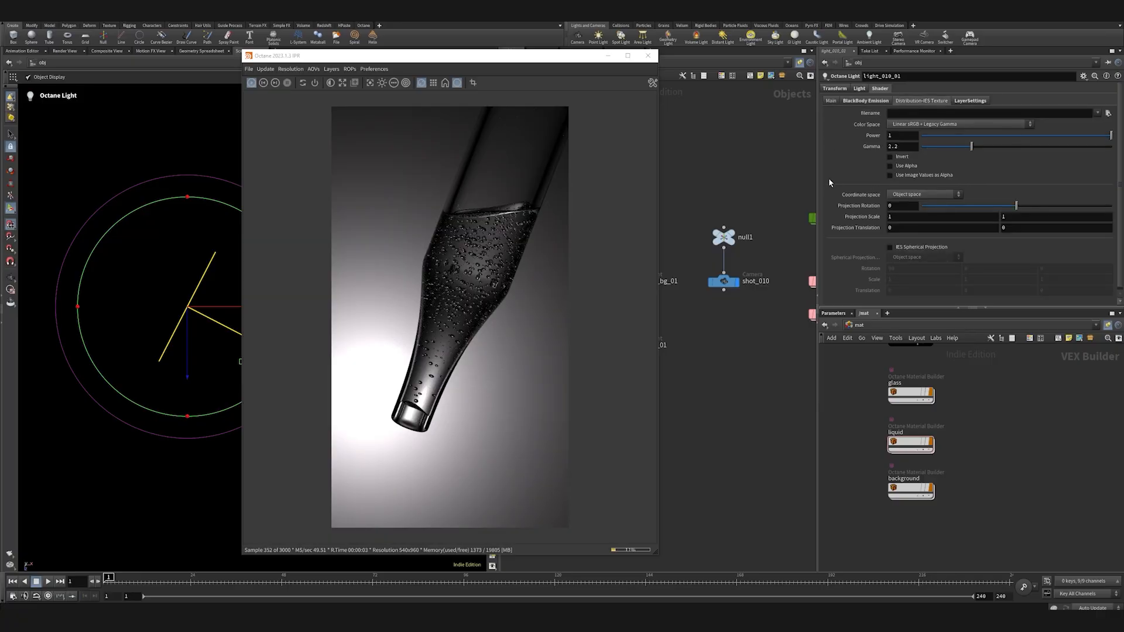
click(1108, 112)
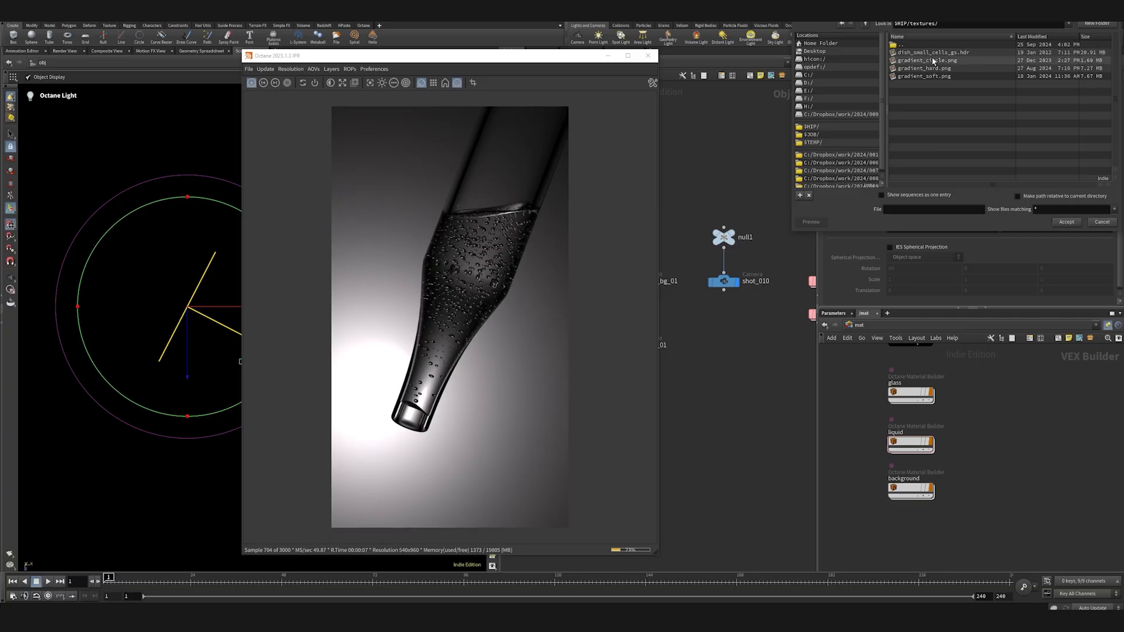
click(923, 60)
click(1066, 222)
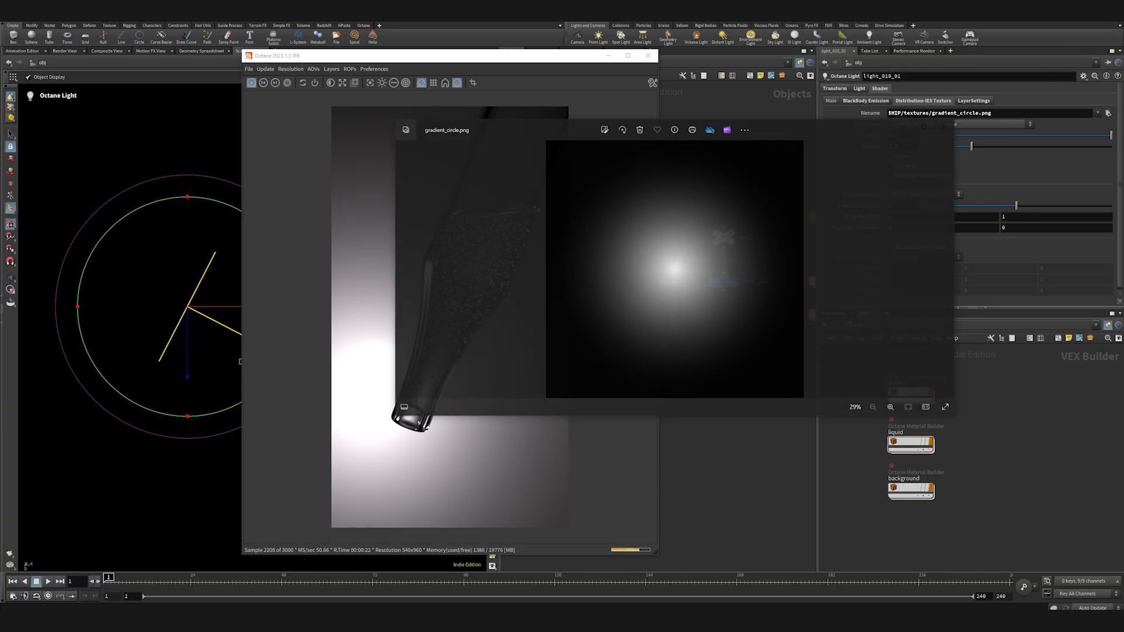
- Compare the gradient_circle.png and gradient_soft.png images side by side, and close both previews
drag(779, 129, 690, 178)
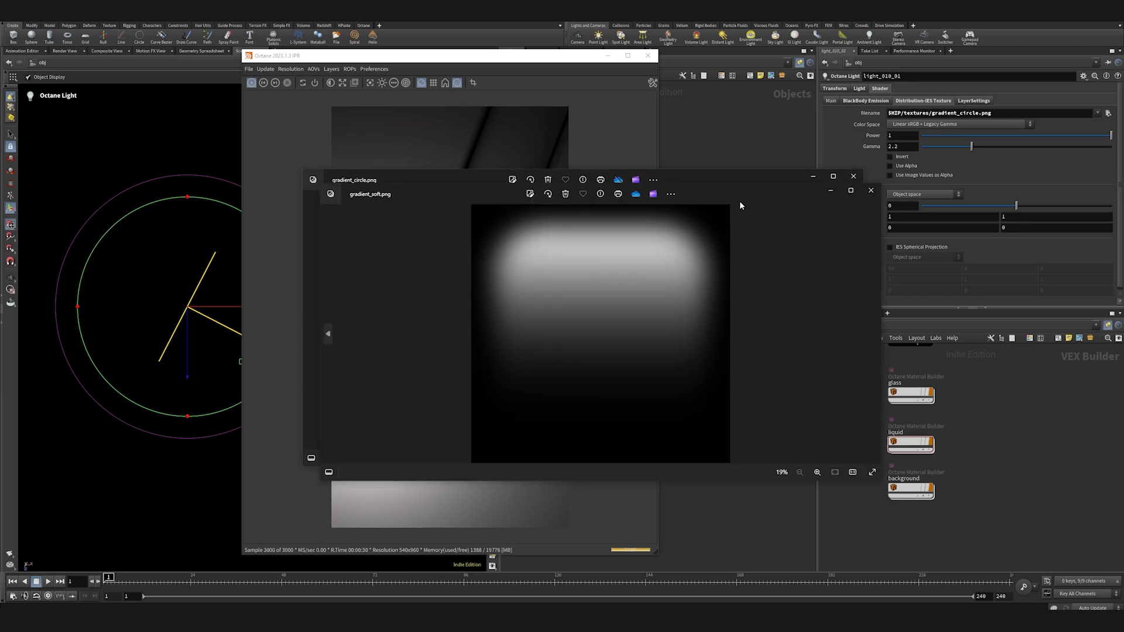
drag(740, 205, 966, 202)
drag(731, 185, 530, 205)
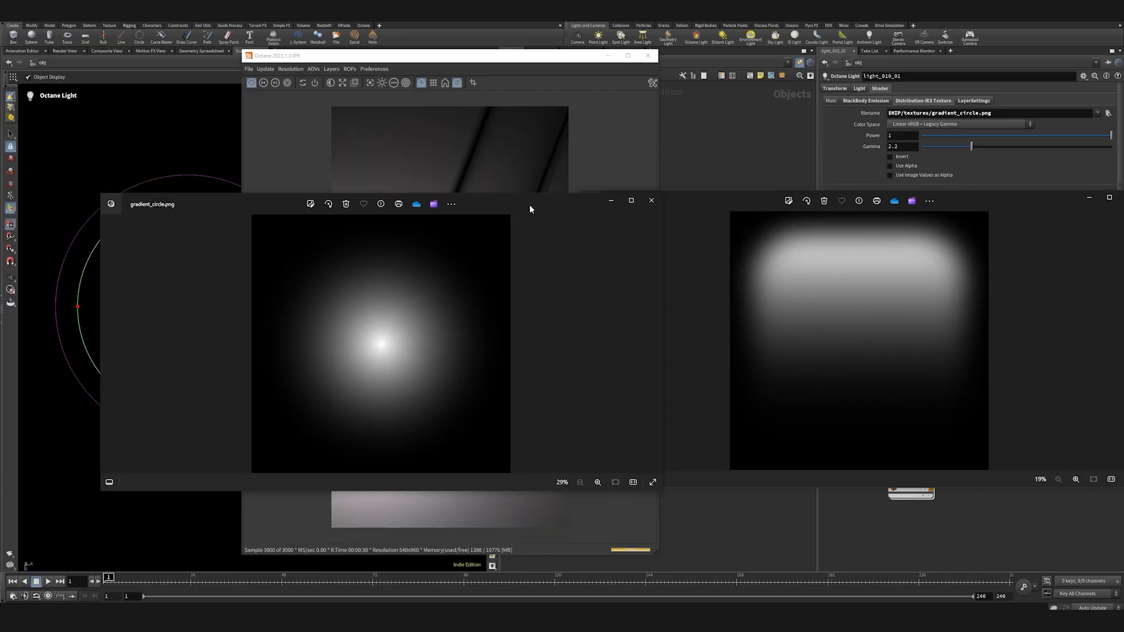
click(649, 202)
drag(1023, 197, 703, 217)
click(810, 221)
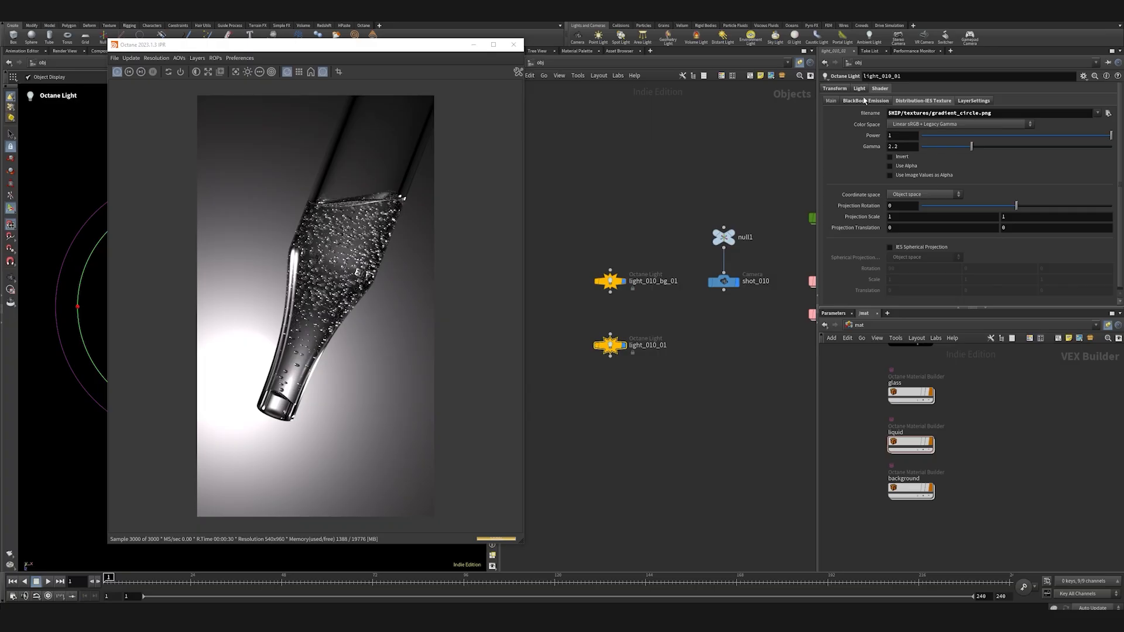
- Set the blackbody emission power of light_010_01 to 15
click(863, 101)
double_click(896, 172)
text(15)
click(913, 182)
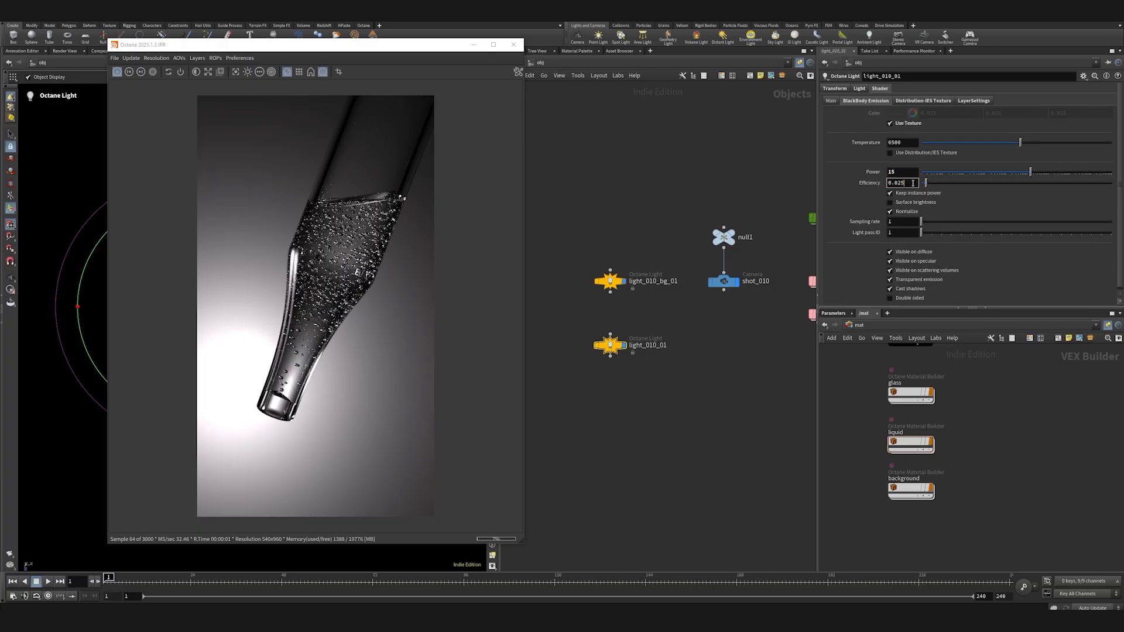
- Move the IPR window off the viewport, lower light_010_01 slightly in the front view, and undo the extra transform
drag(417, 45, 1001, 65)
key(space+3)
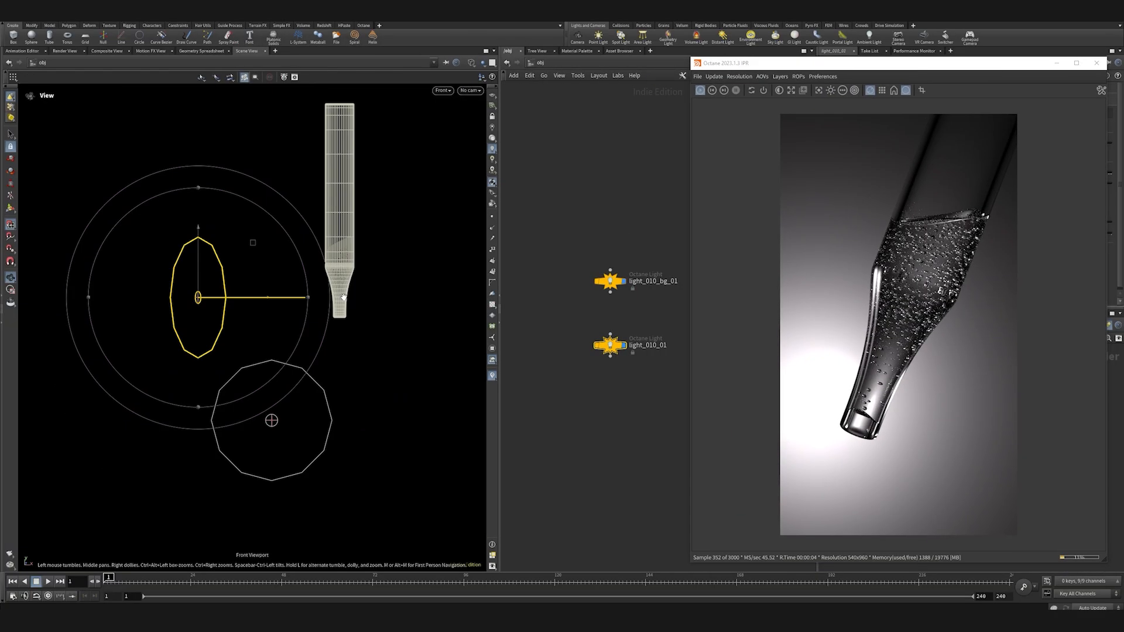
drag(199, 254, 228, 285)
drag(282, 259, 256, 240)
key(ctrl+z)
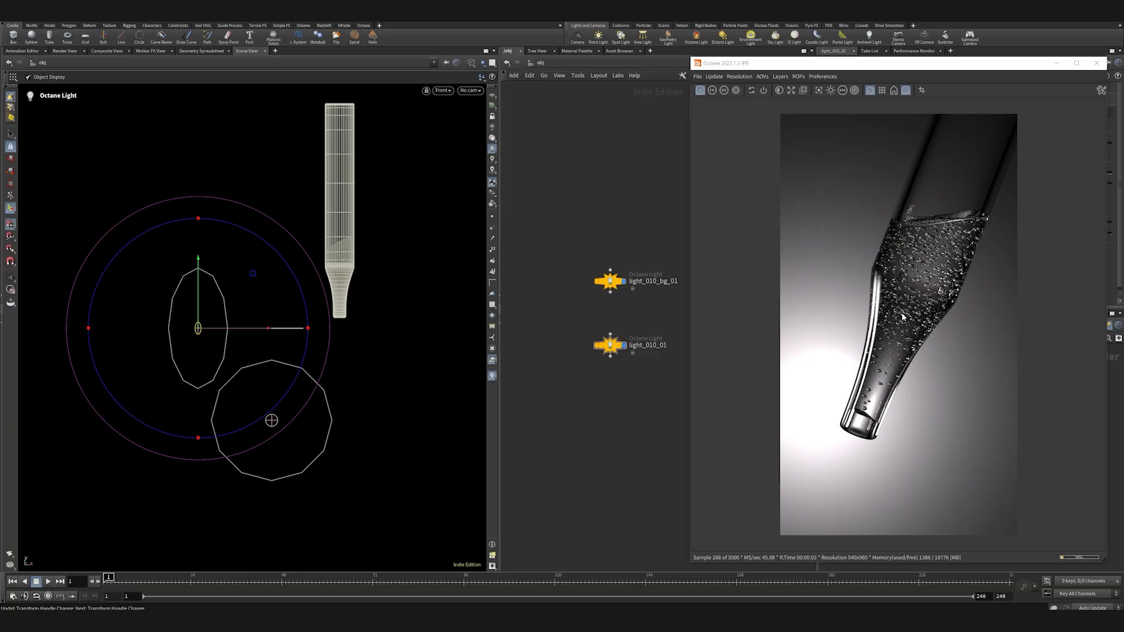
- Duplicate light_010_01 as light_010_02 and change the copy's light type to Quad
alt+drag(607, 352, 610, 396)
drag(755, 63, 791, 54)
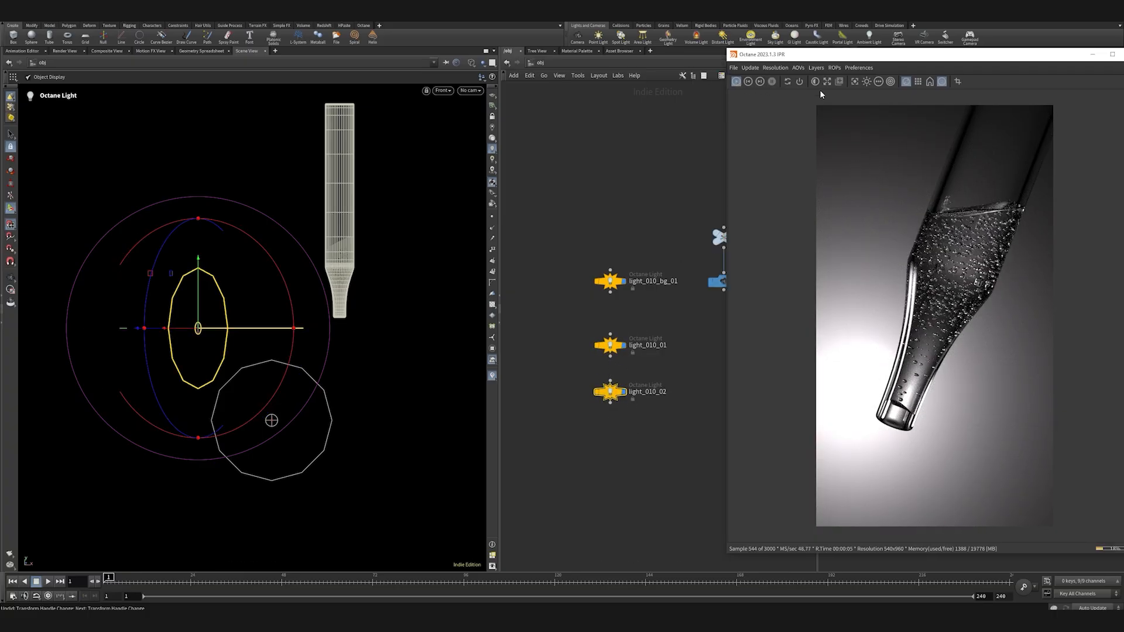
drag(863, 58, 596, 451)
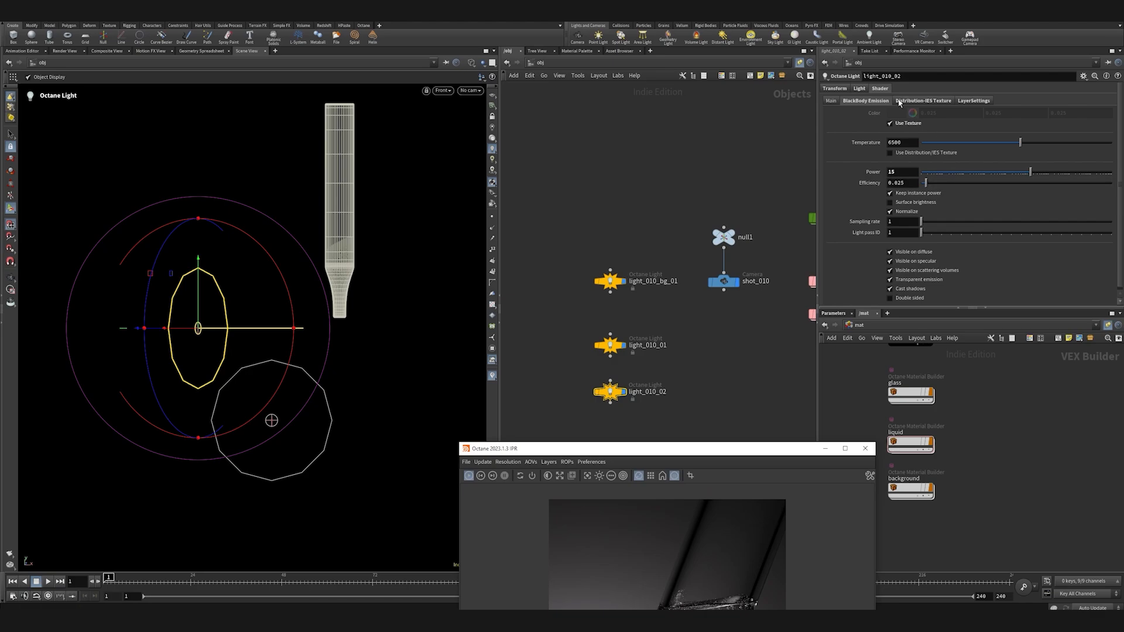
click(830, 101)
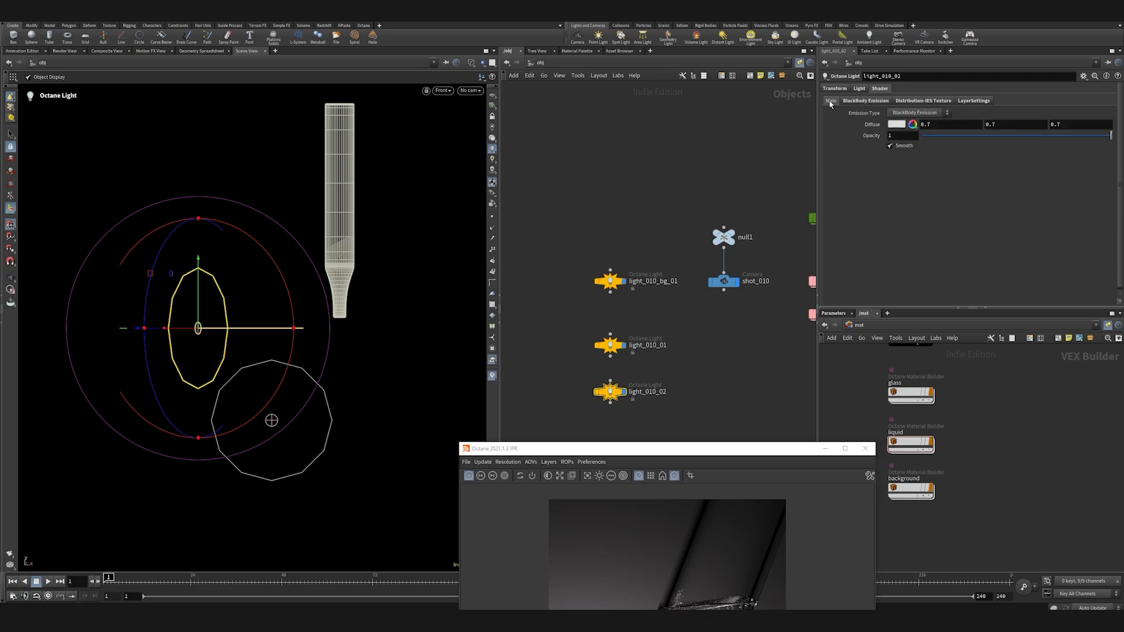
click(859, 89)
click(906, 119)
click(897, 127)
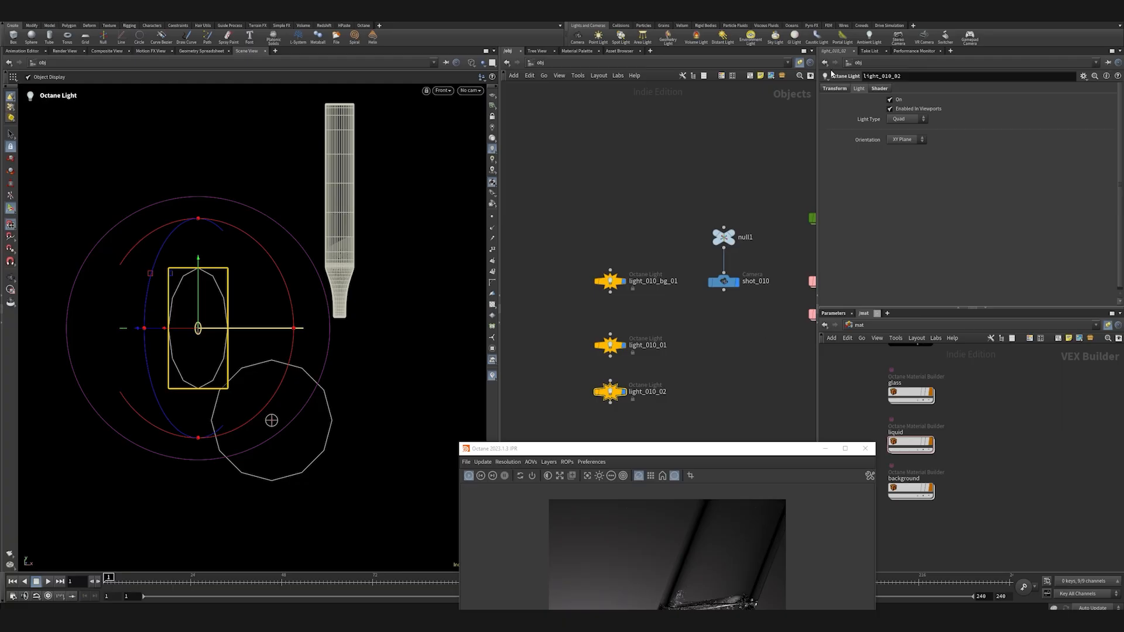
- Set the X scale of light_010_02 to 2 and reset its rotation and translation to zero
click(833, 88)
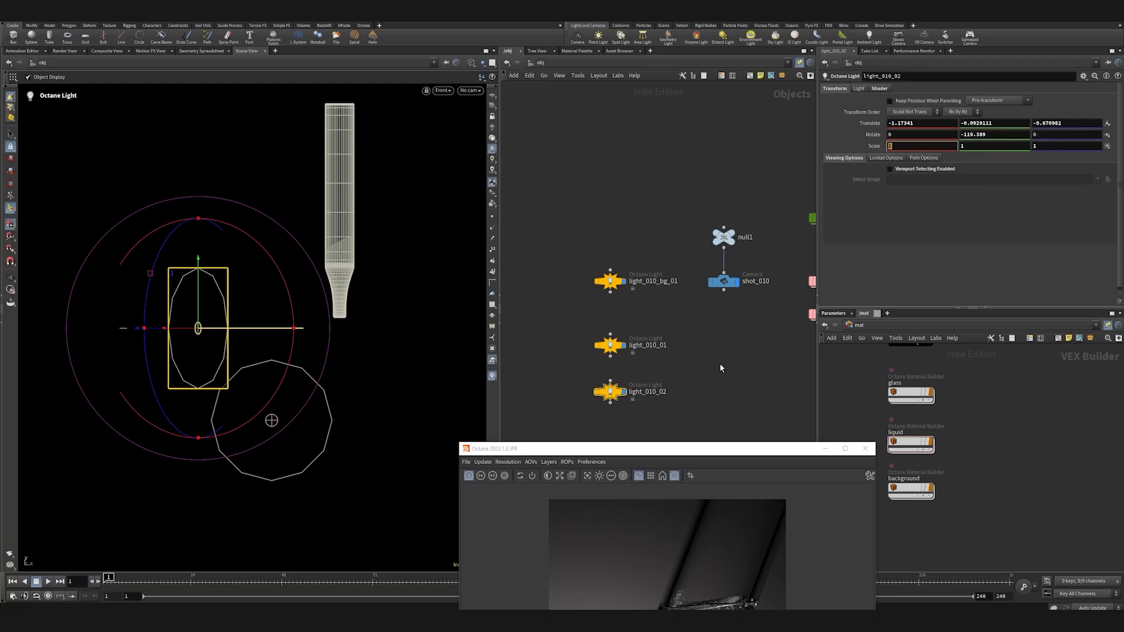
key(Return)
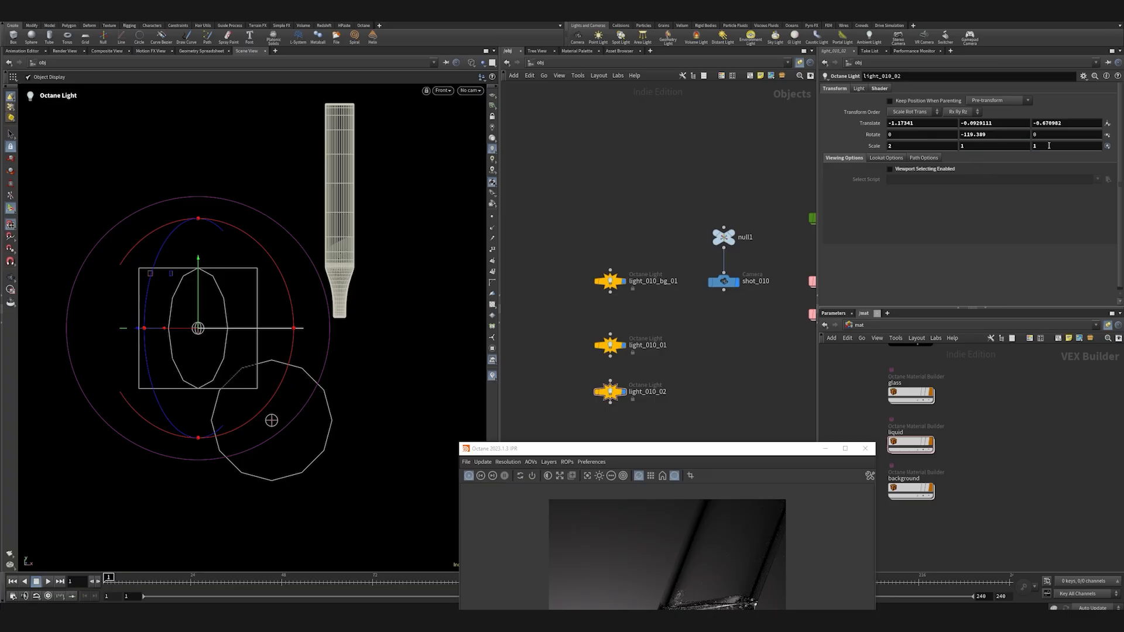
ctrl+middle_click(872, 134)
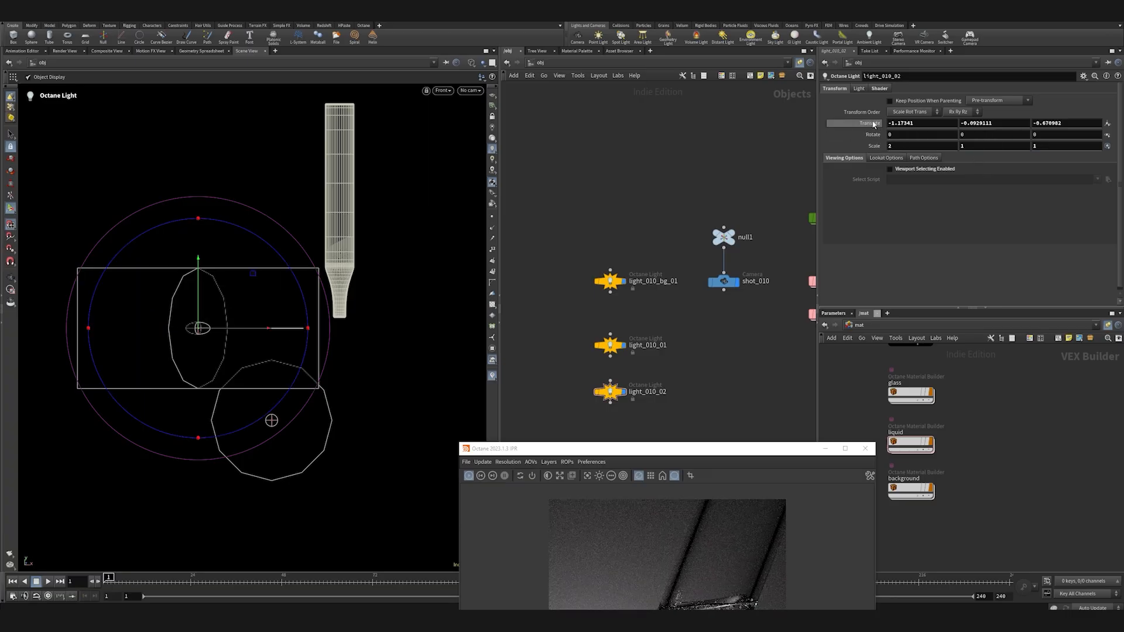
ctrl+middle_click(871, 124)
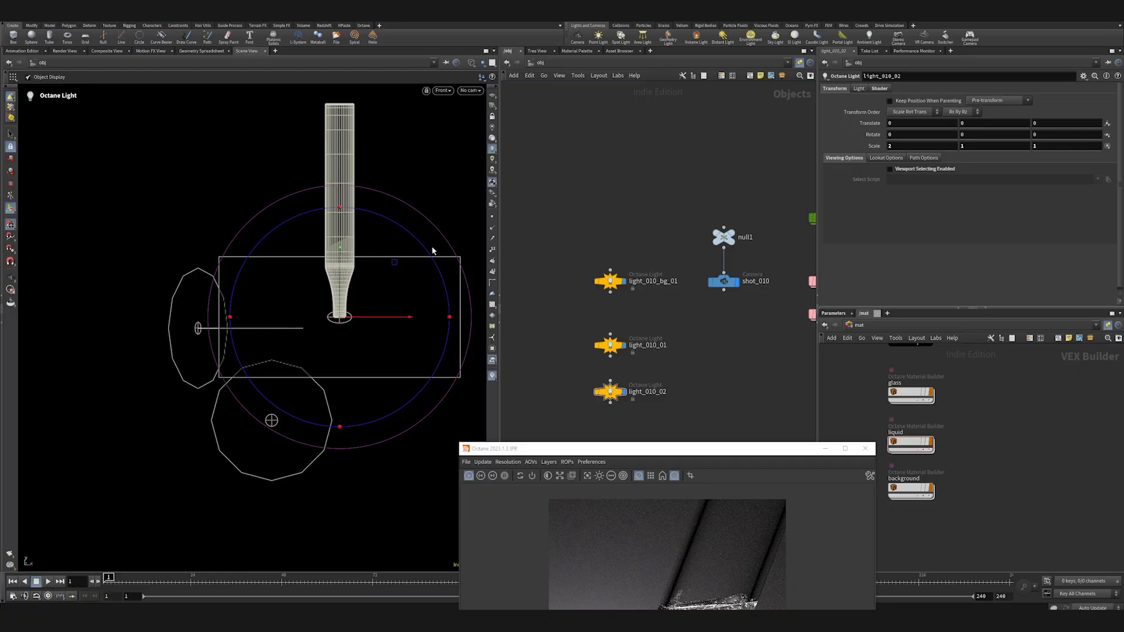
- Place the light_010_02 node below shot_010 and rotate the light -90 degrees about Z in the front view
scroll(684, 324, down, 2)
middle_drag(683, 324, 628, 319)
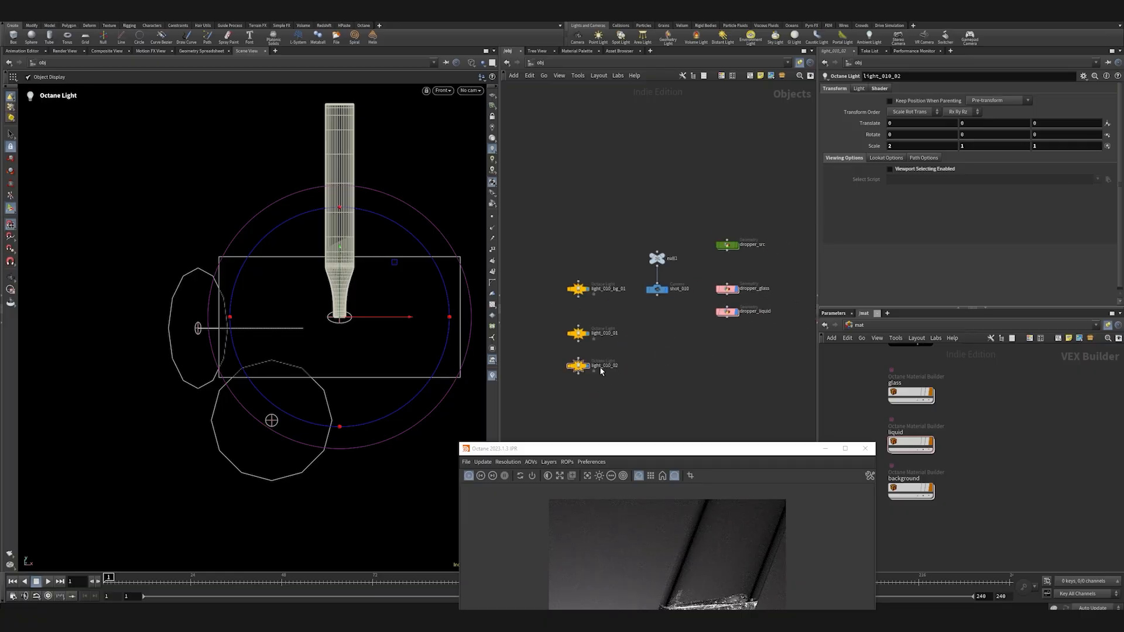
drag(586, 368, 659, 370)
key(r)
drag(419, 248, 388, 345)
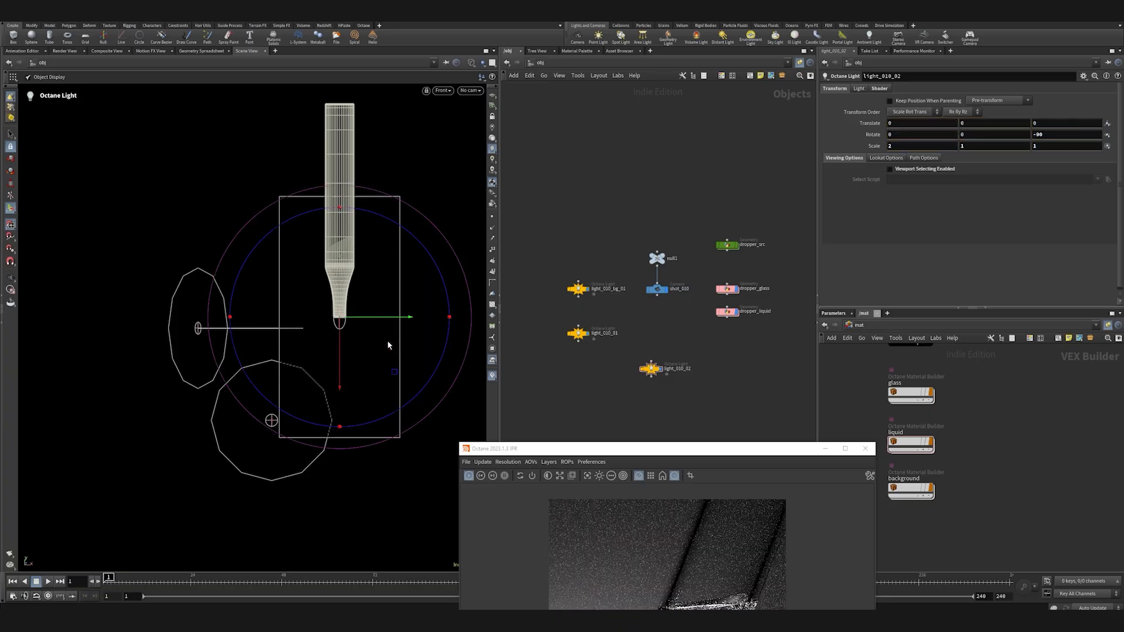
- Place light_010_02 behind the dropper at Y 0.93563 and Z -0.815846 with X rotation 180, and bring the IPR into view
key(space+1)
key(space+h)
alt+drag(275, 374, 299, 328)
scroll(336, 358, up, 3)
key(r)
drag(696, 443, 618, 75)
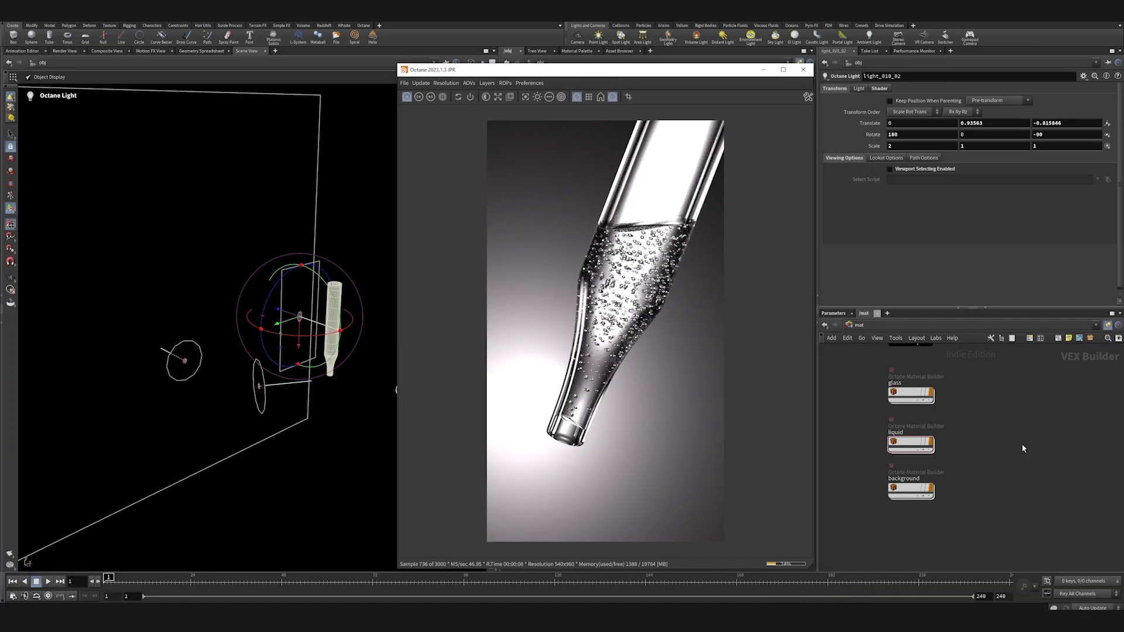
drag(730, 73, 471, 78)
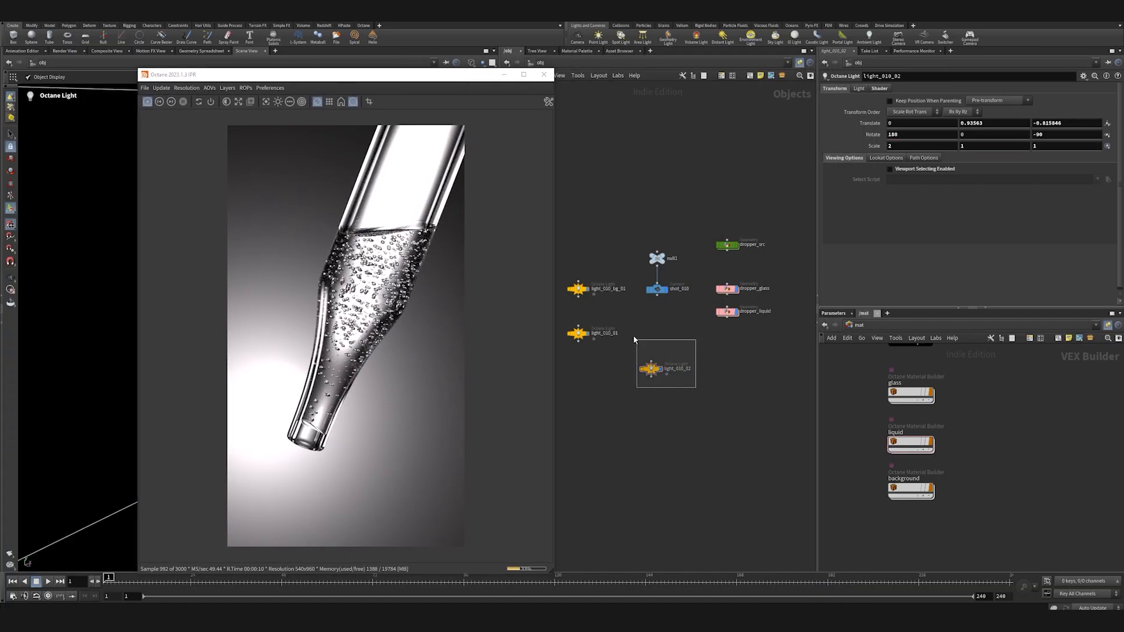
- Line up the light_010_02 node under light_010_01 and replace its distribution texture with gradient_soft.png
drag(656, 377, 582, 376)
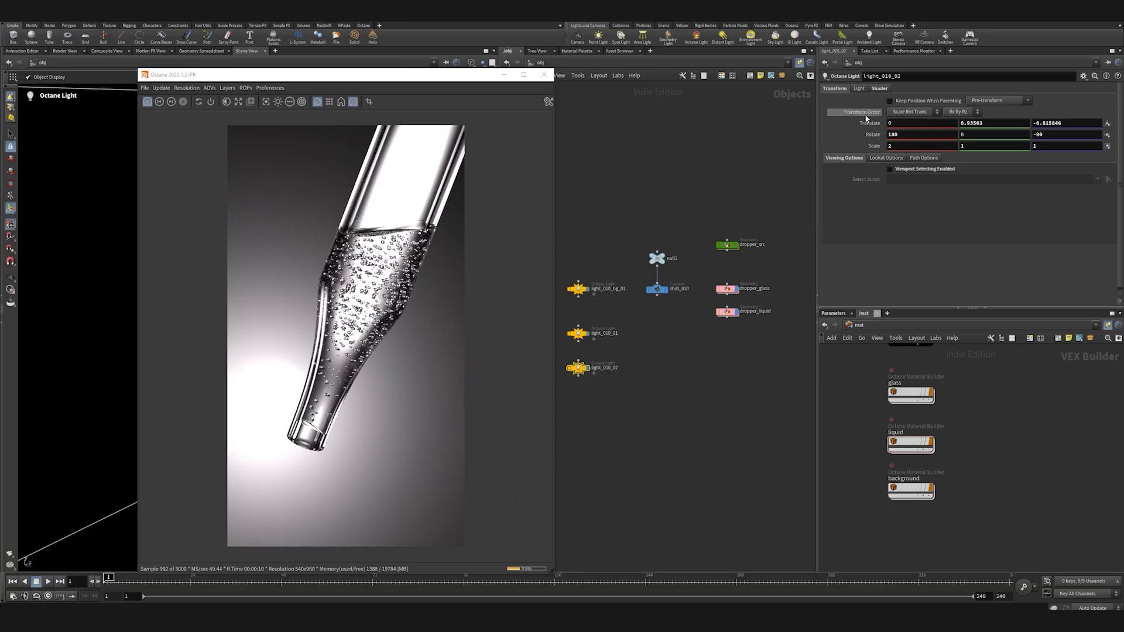
click(859, 88)
click(878, 89)
click(898, 100)
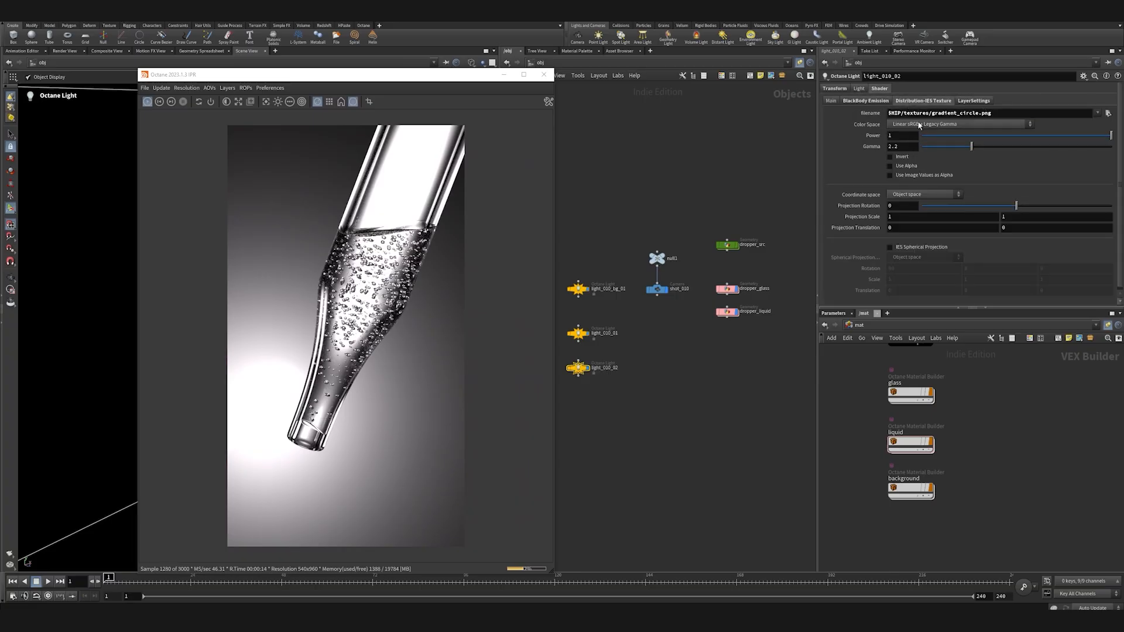
click(1108, 113)
double_click(961, 78)
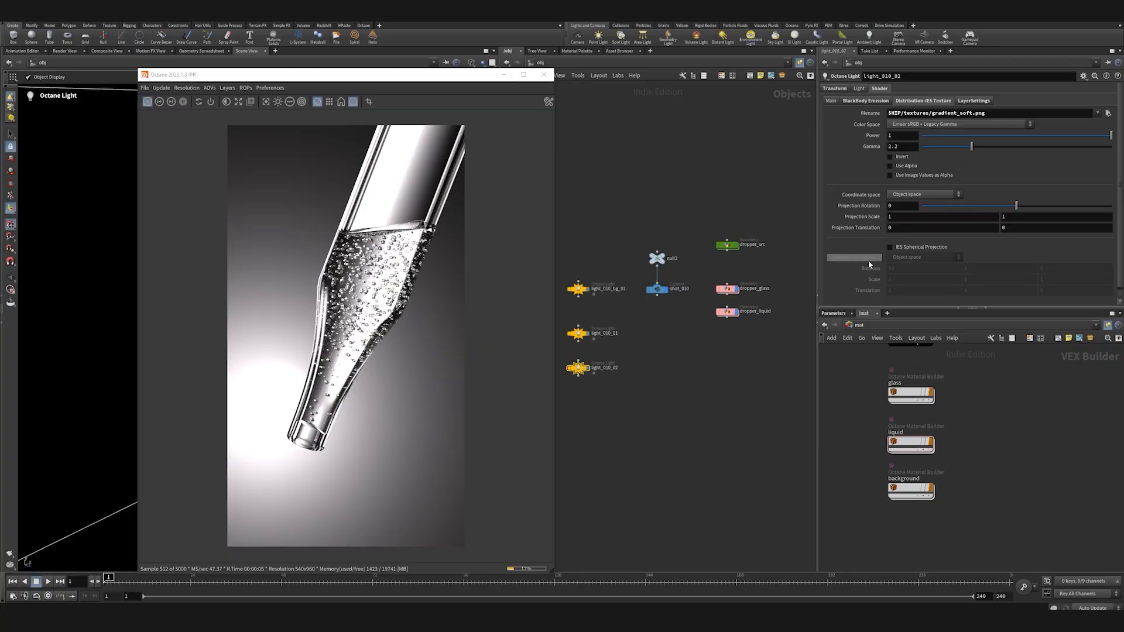
- Try a projection rotation of 180 on light_010_02's distribution texture and refresh the IPR
drag(897, 206, 876, 224)
text(180)
key(Return)
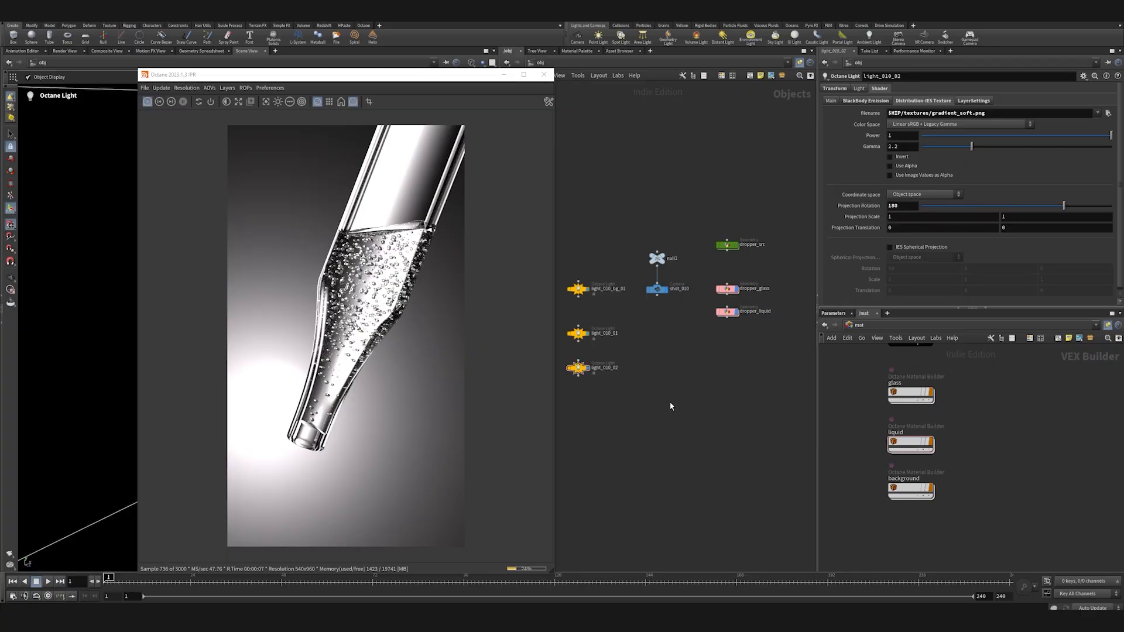
click(145, 103)
- Set the projection rotation of light_010_02's texture to 90 and restart the IPR
double_click(896, 205)
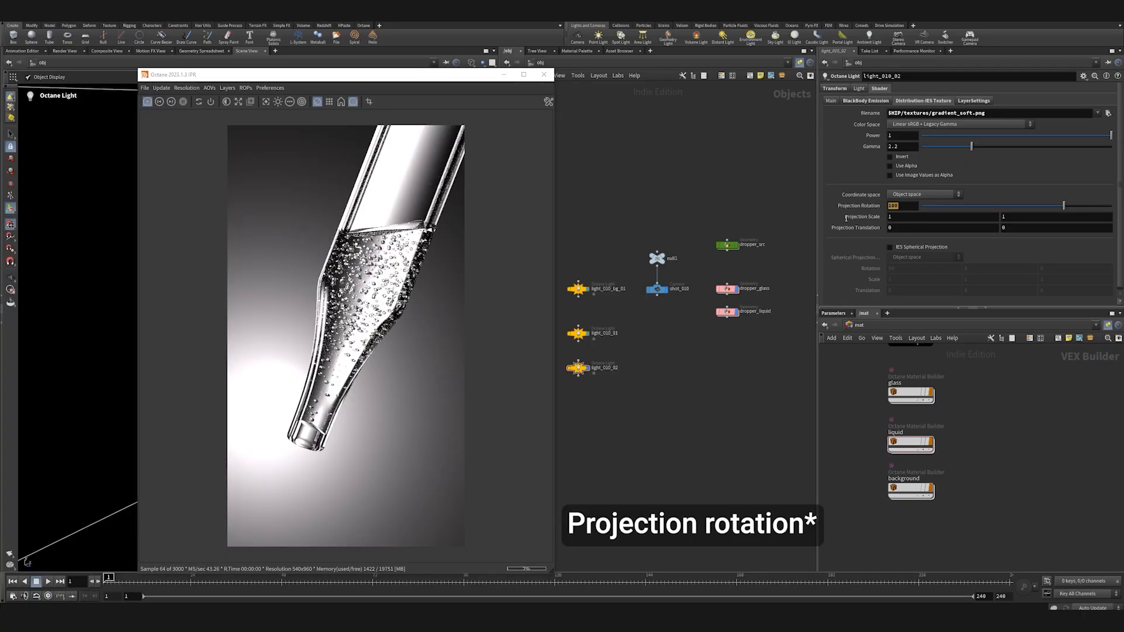
text(90)
key(Return)
click(168, 103)
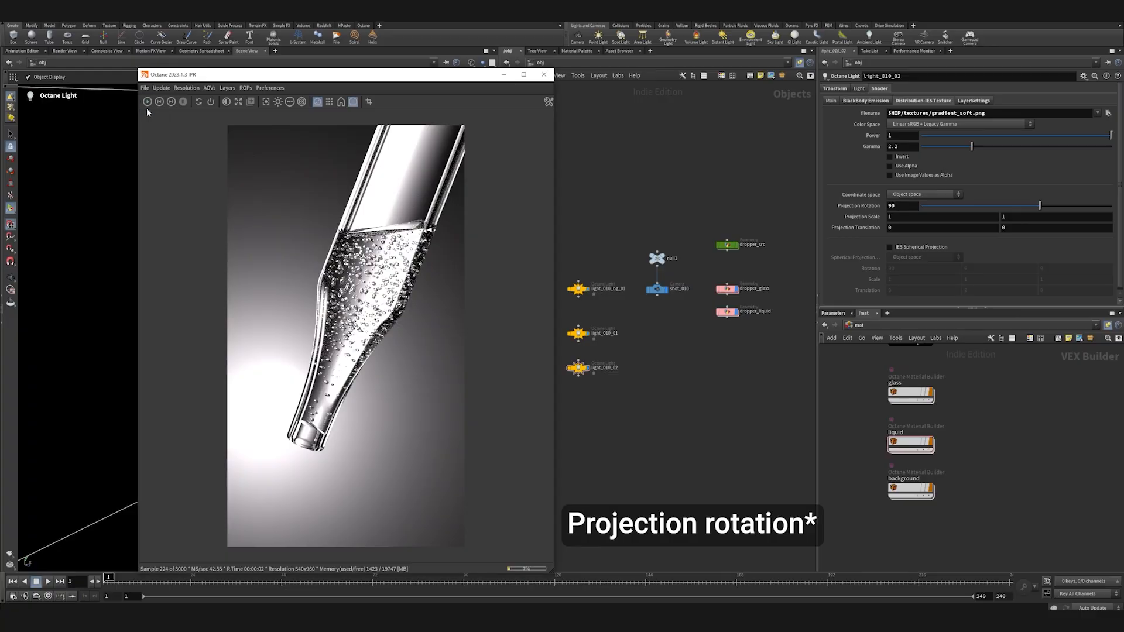
click(148, 102)
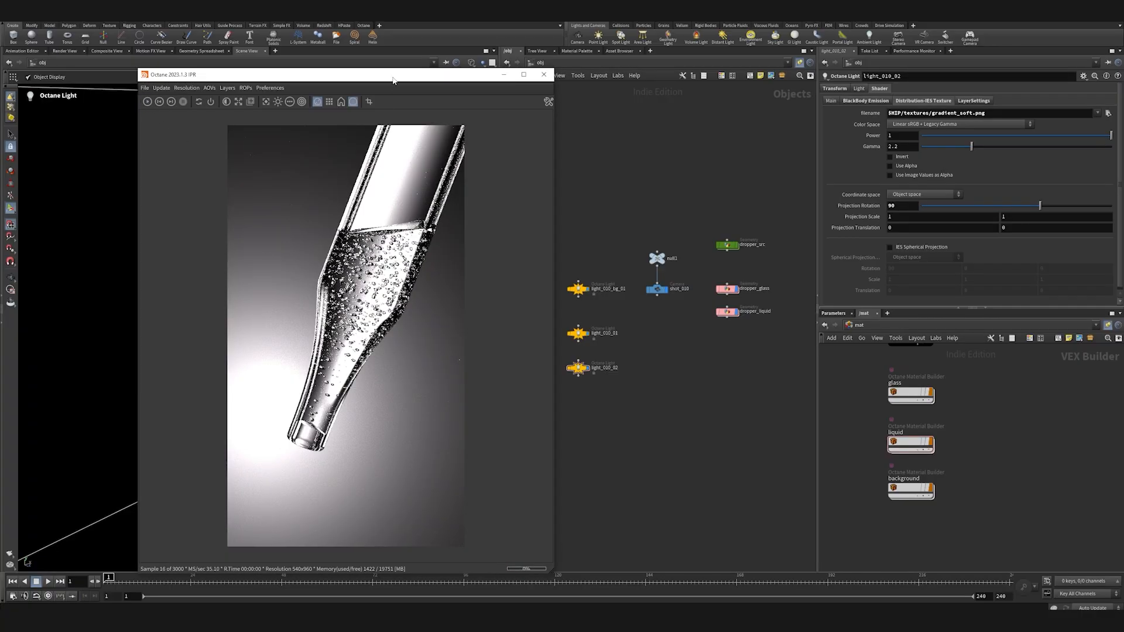
- Move the IPR beside the viewport, rotate light_010_02 to -270 degrees about Z, and restart the render
drag(393, 80, 349, 78)
click(579, 375)
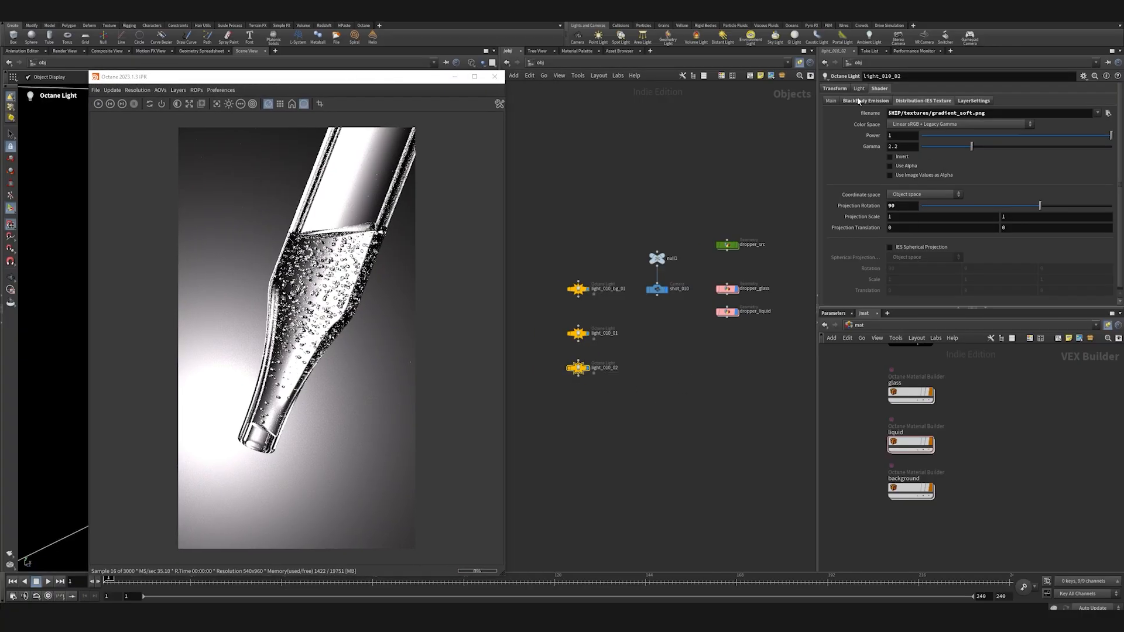
click(835, 88)
drag(424, 82, 856, 130)
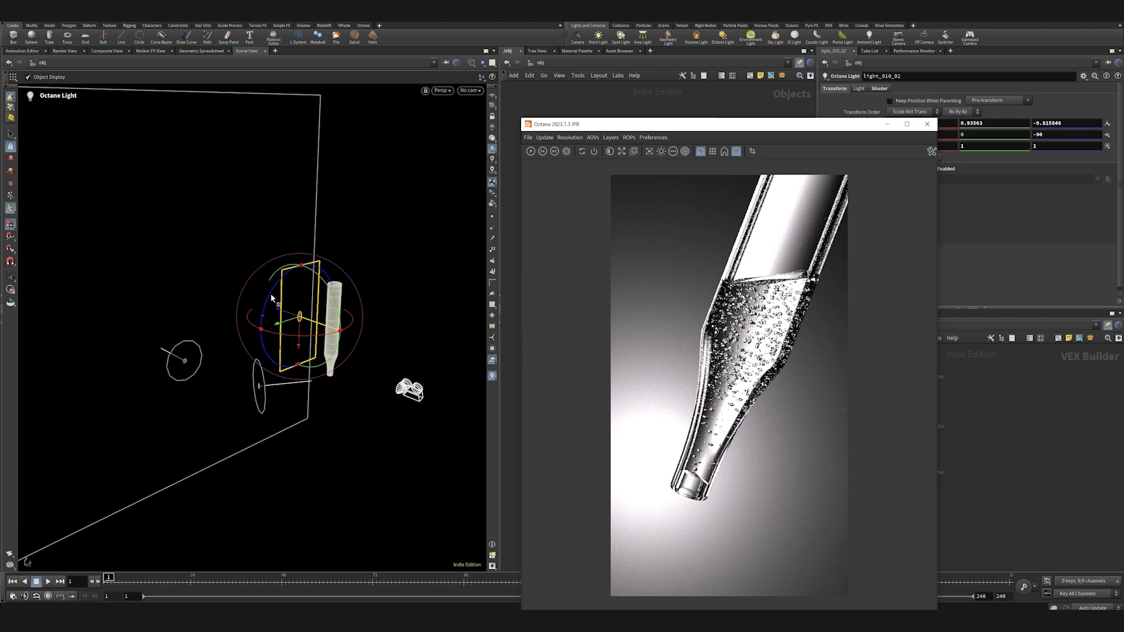
drag(273, 299, 310, 327)
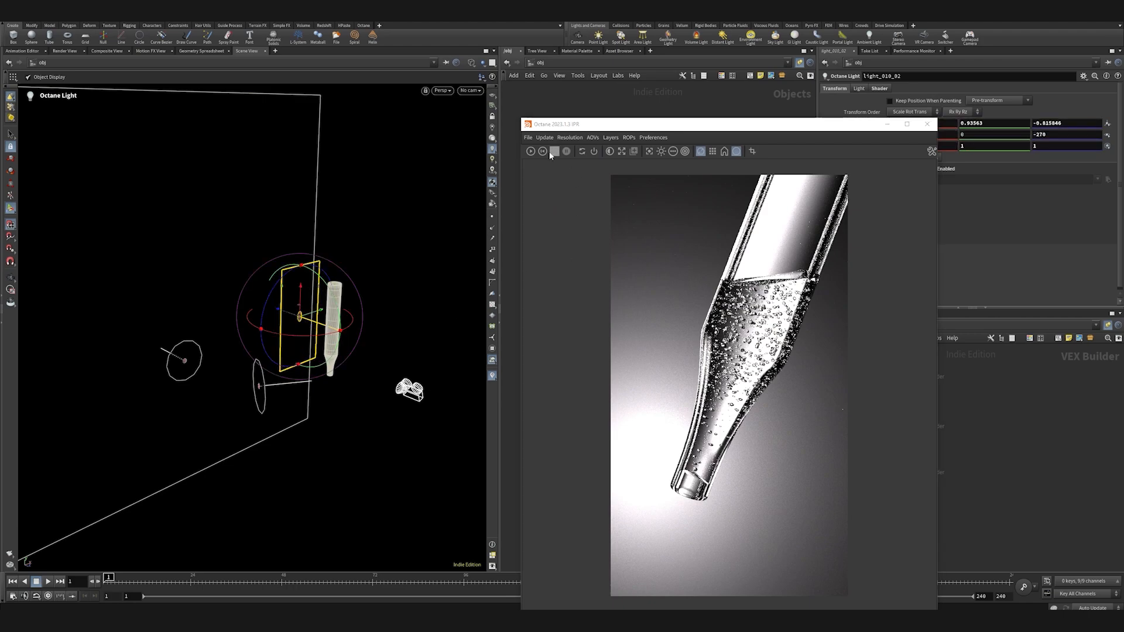
click(532, 151)
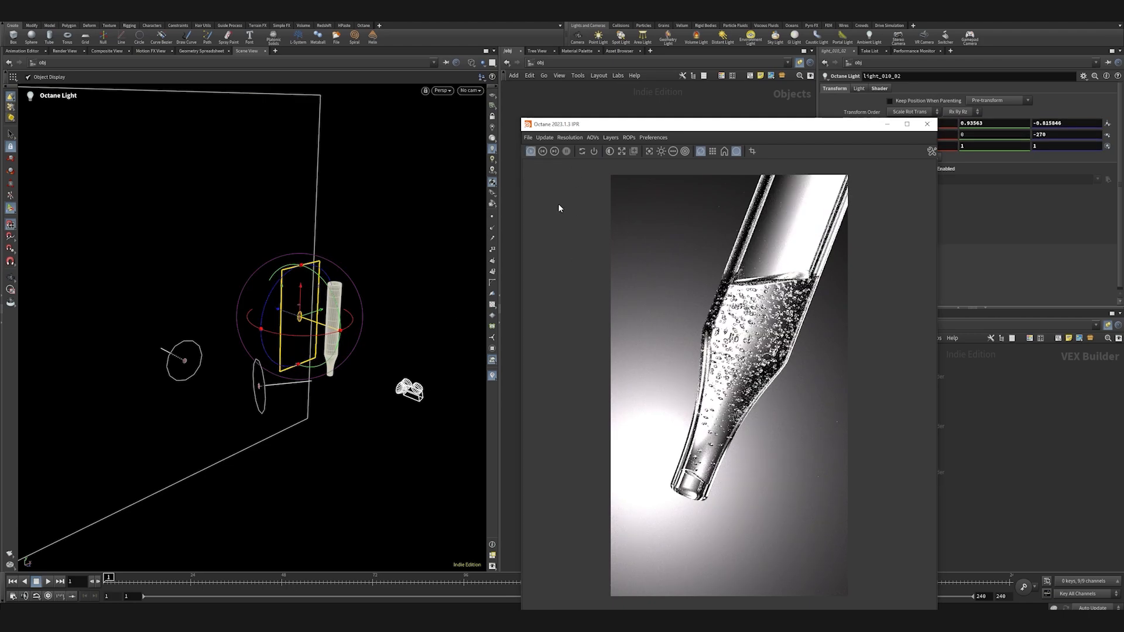
- Move the IPR window clear of the parameters and set light_010_02's blackbody emission power to 3
drag(732, 135, 479, 72)
click(858, 88)
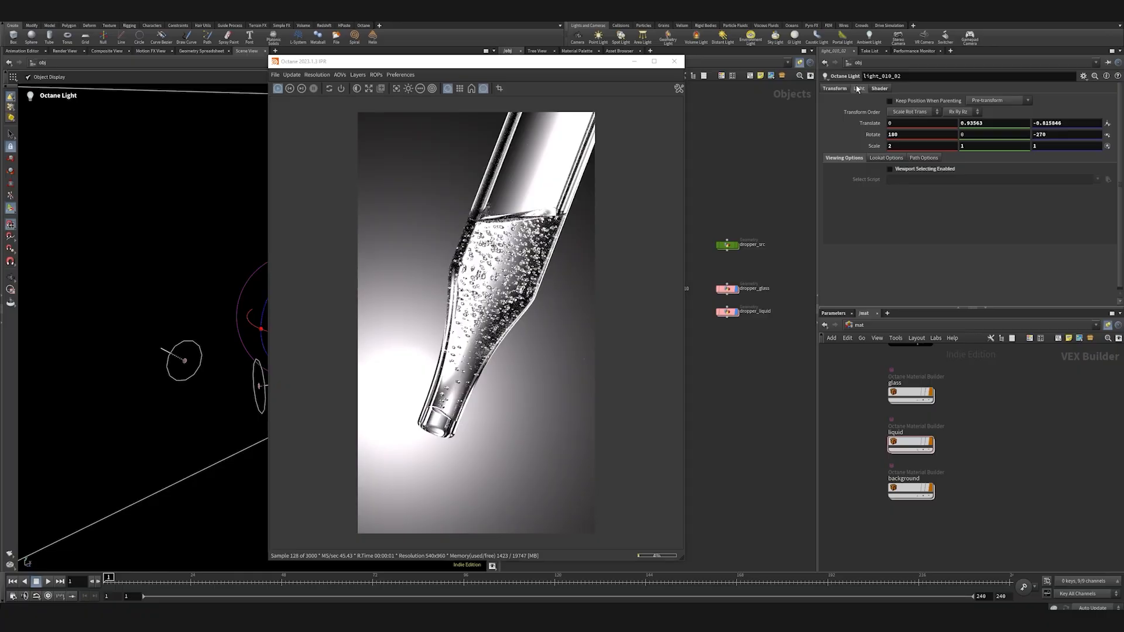
click(879, 89)
click(849, 102)
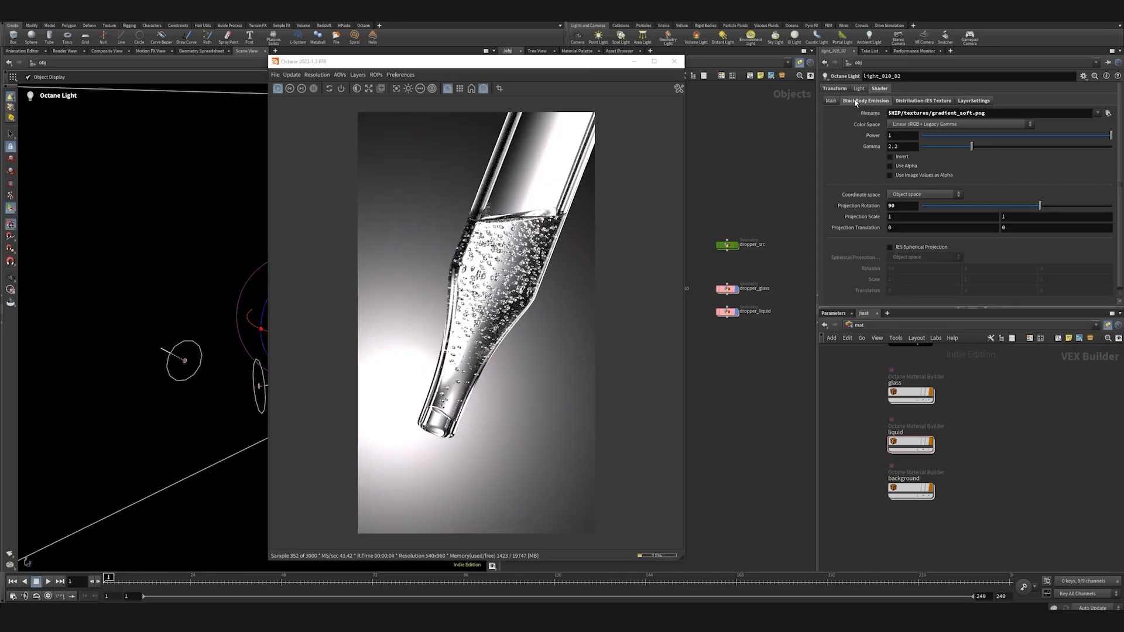
drag(912, 173, 876, 173)
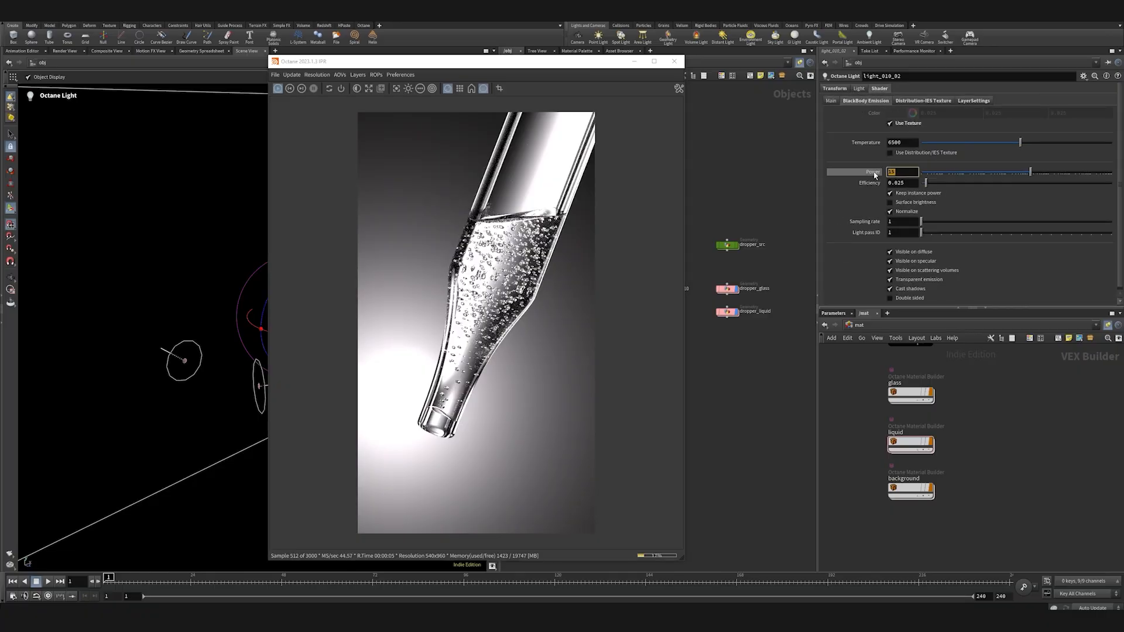
text(5)
click(914, 183)
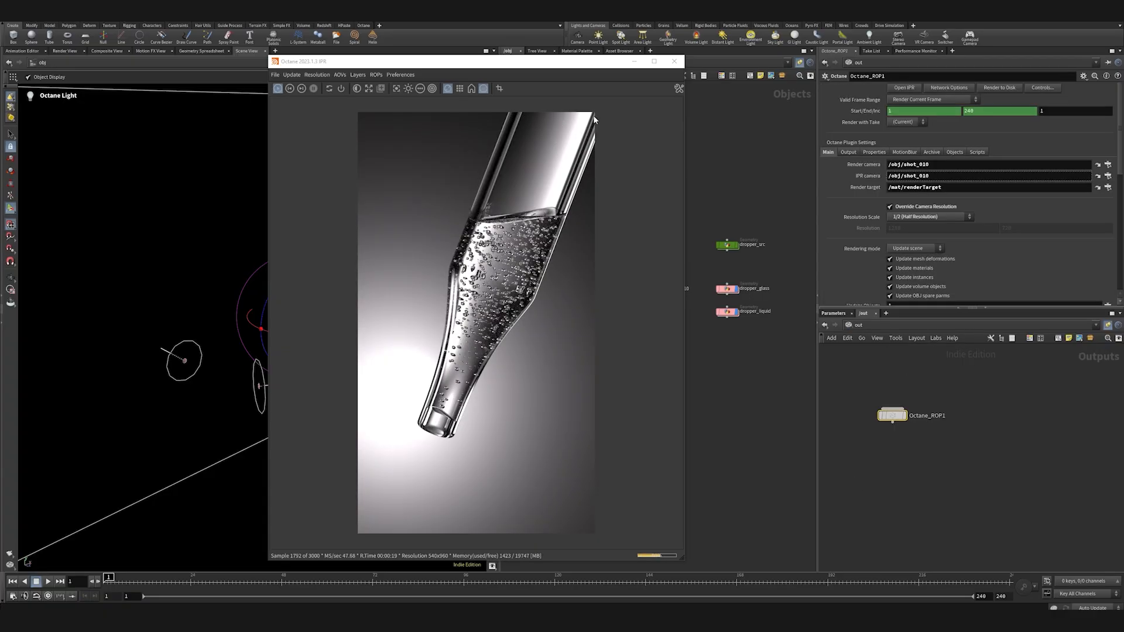
- Enable ACES tone mapping in the OCIO imager settings of the renderTarget node
click(871, 338)
click(887, 364)
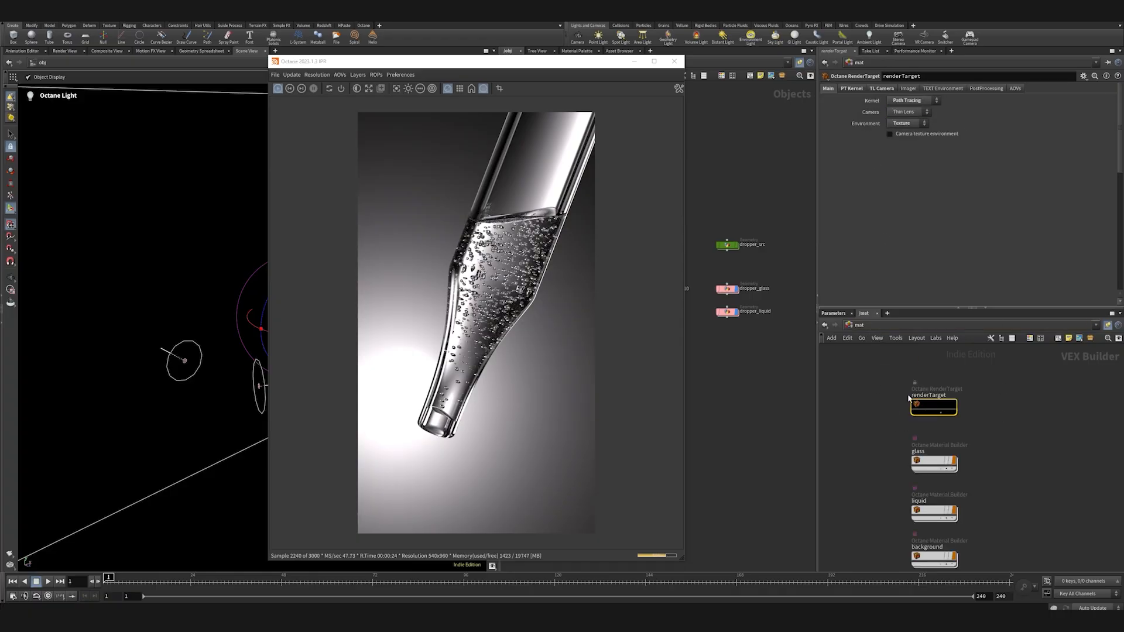
click(911, 90)
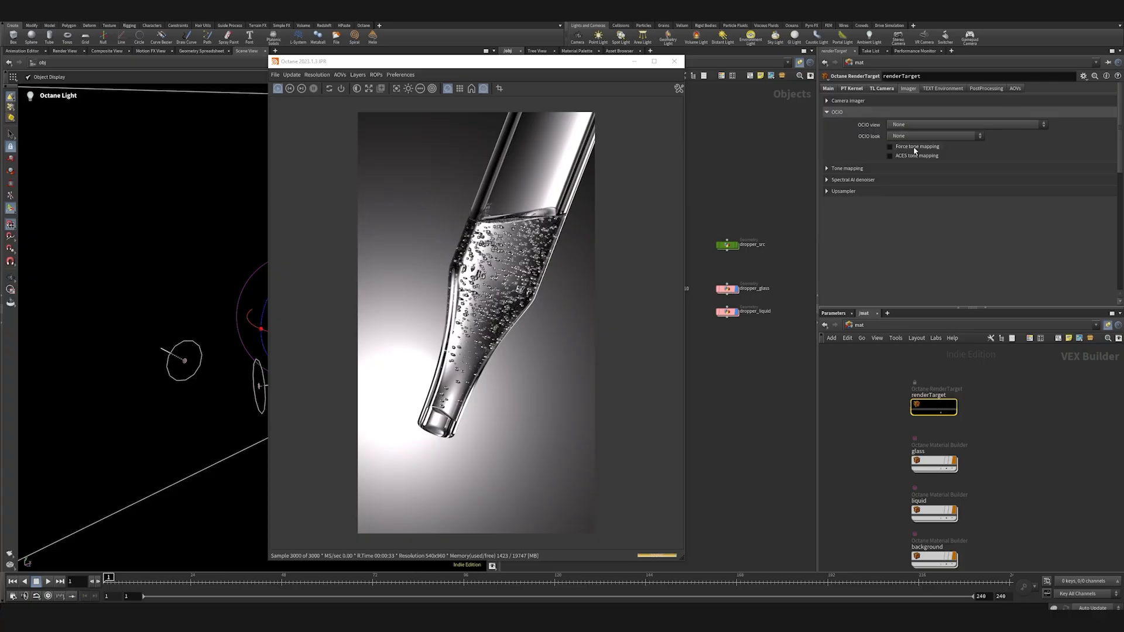
click(890, 155)
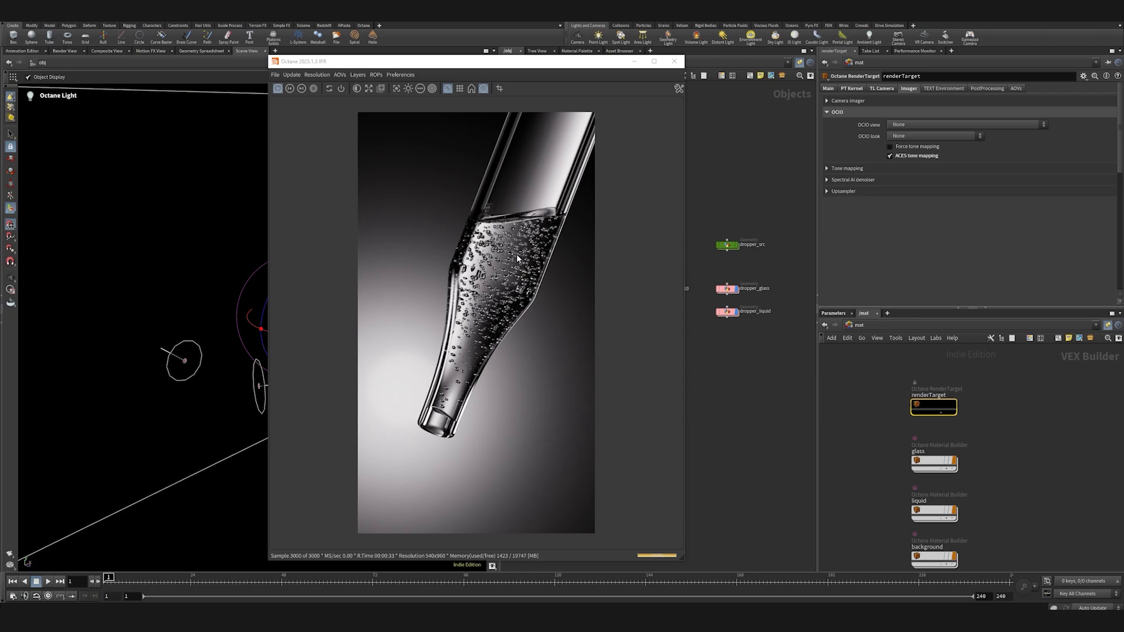
- Try a dispersion coefficient of 25 on the glass material's specular shader, settle on 15, and inspect the dropper in the IPR
middle_drag(890, 498, 872, 426)
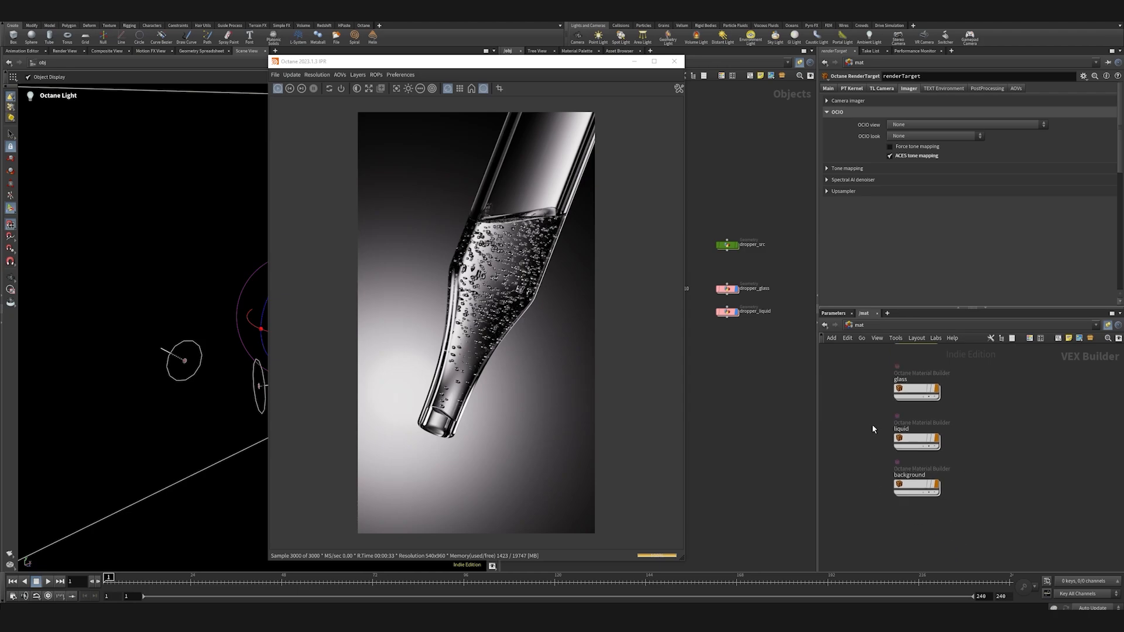
double_click(910, 390)
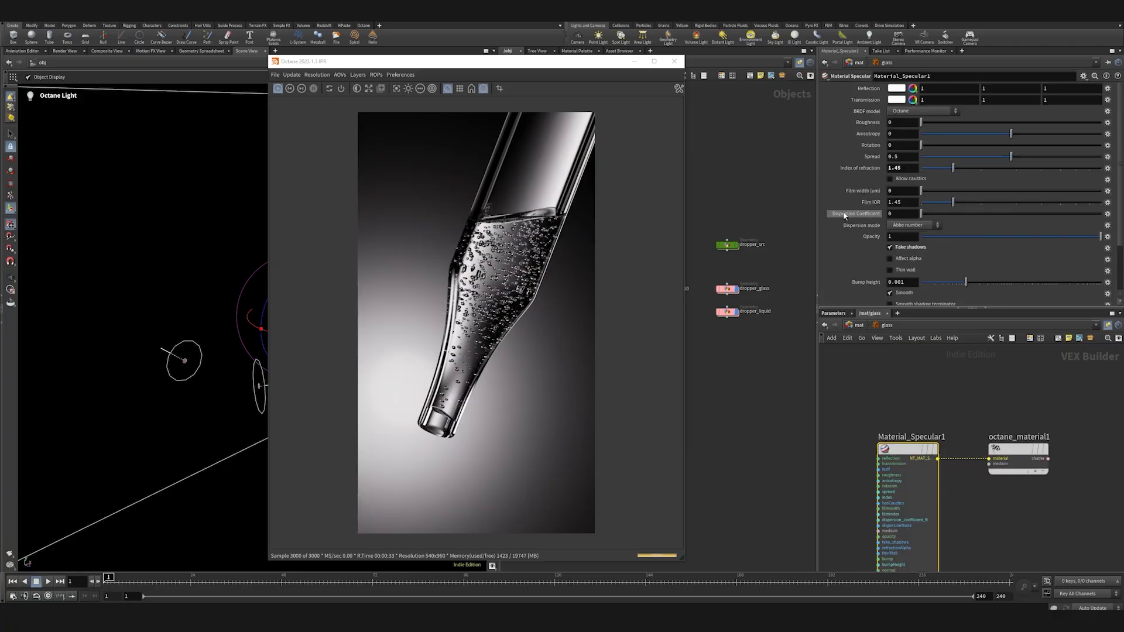
text(25)
key(Return)
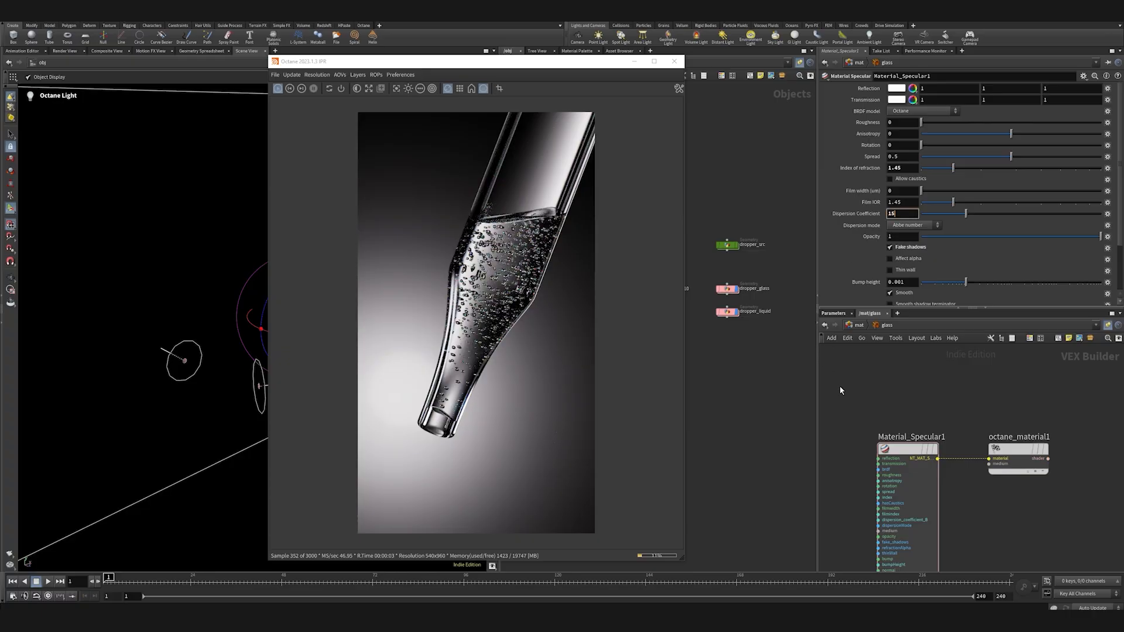
text(15)
key(Return)
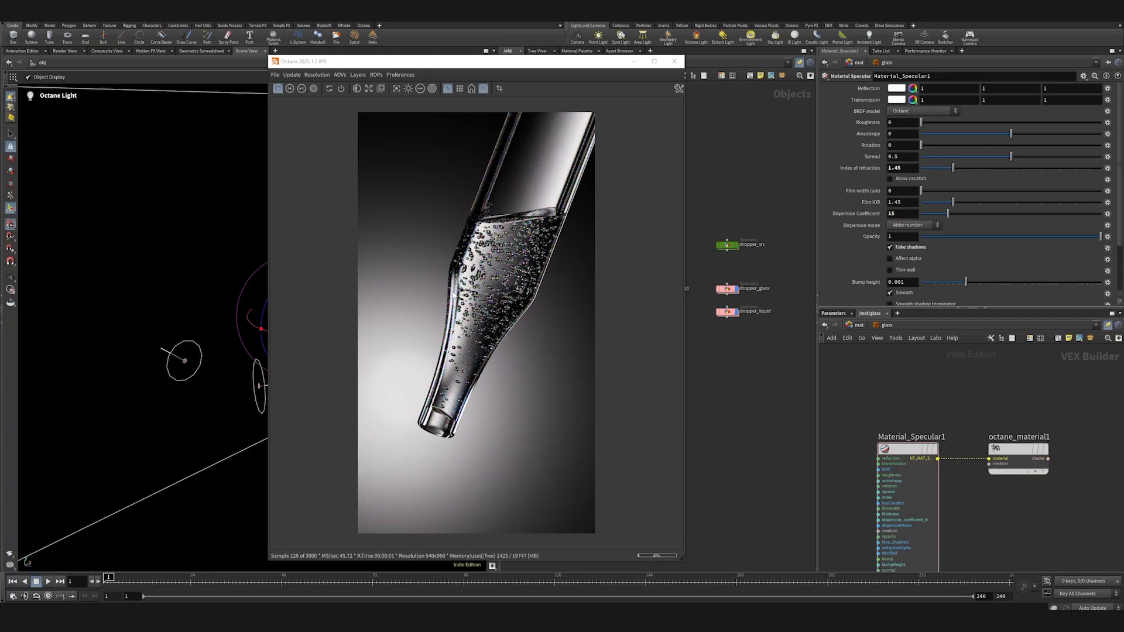
scroll(452, 282, up, 5)
scroll(440, 320, down, 5)
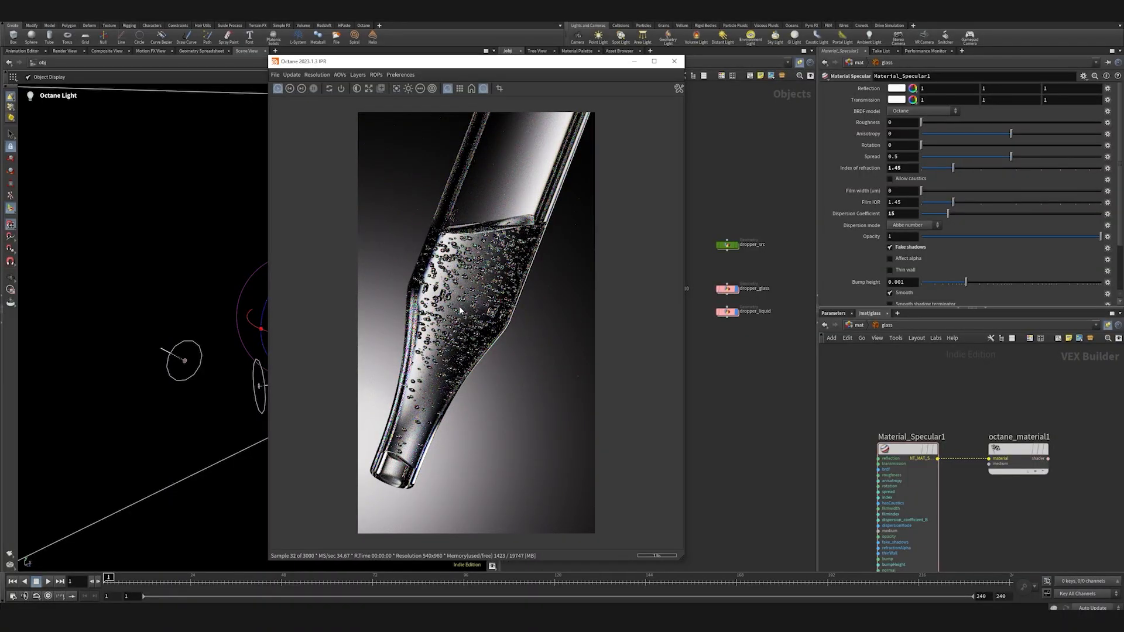
middle_drag(459, 305, 496, 295)
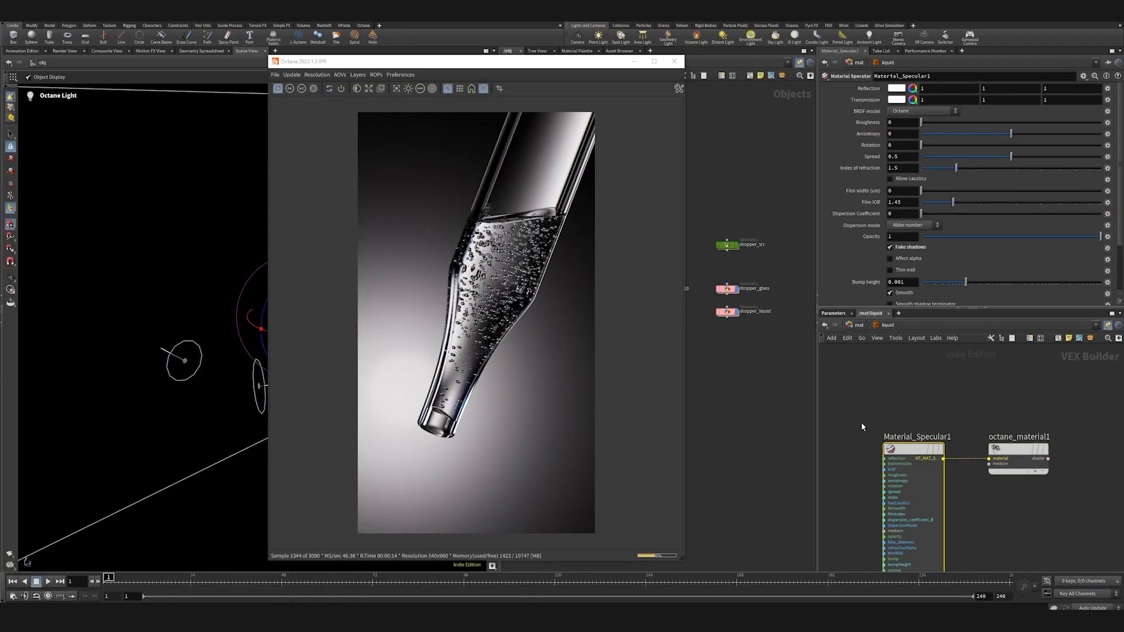
- Try preset transmission colours from orange through green to blue on the liquid material, plus a desaturated orange
click(912, 100)
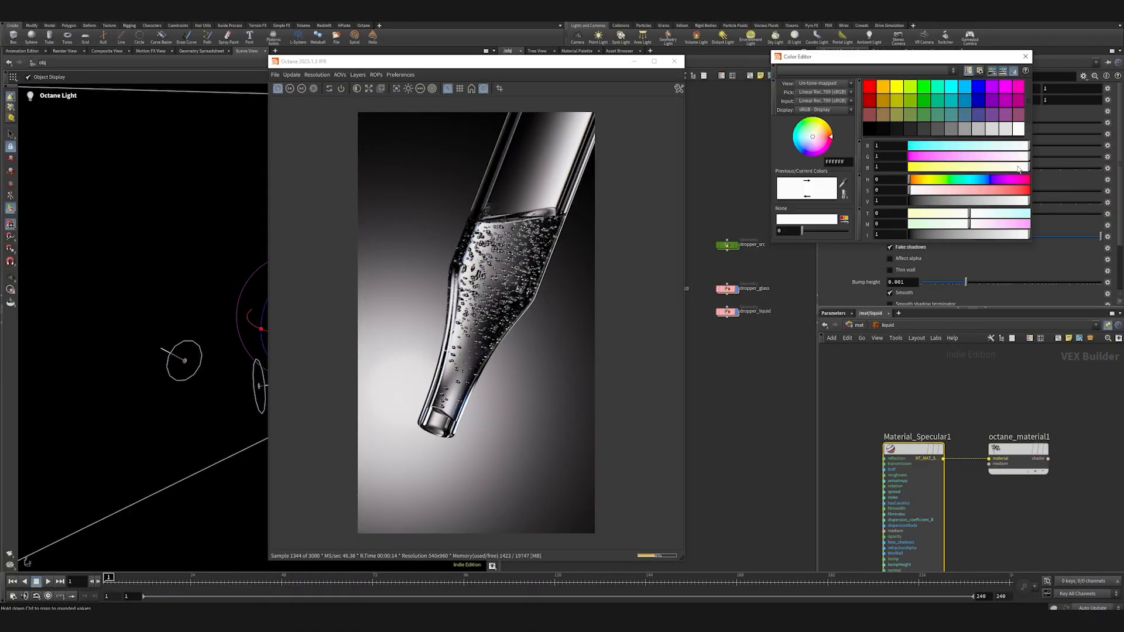
click(883, 86)
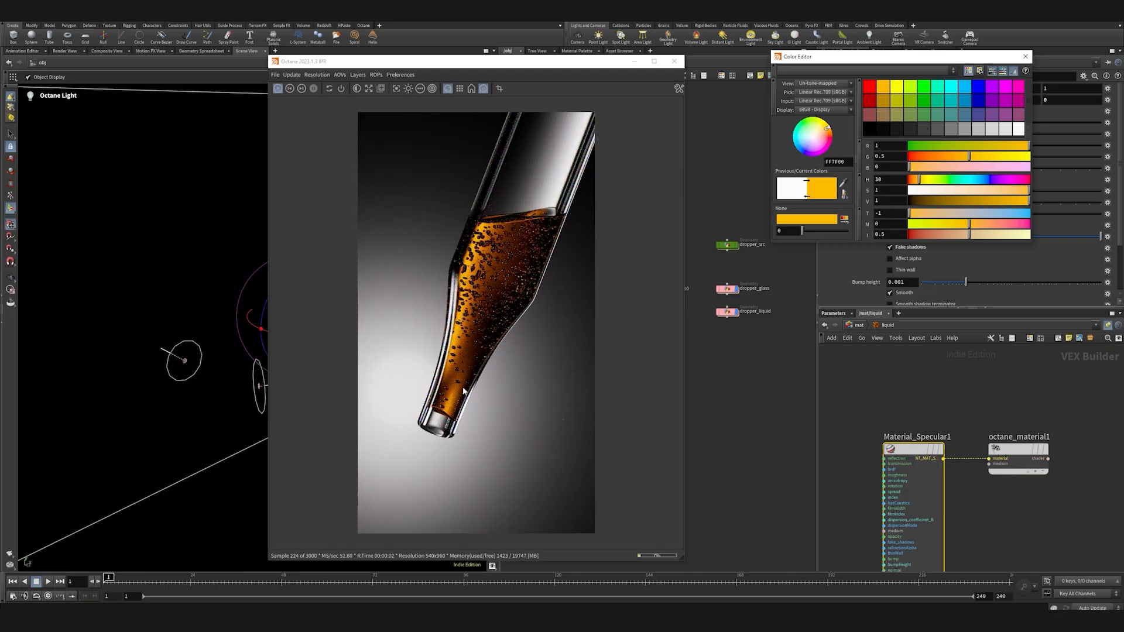
click(896, 87)
click(912, 88)
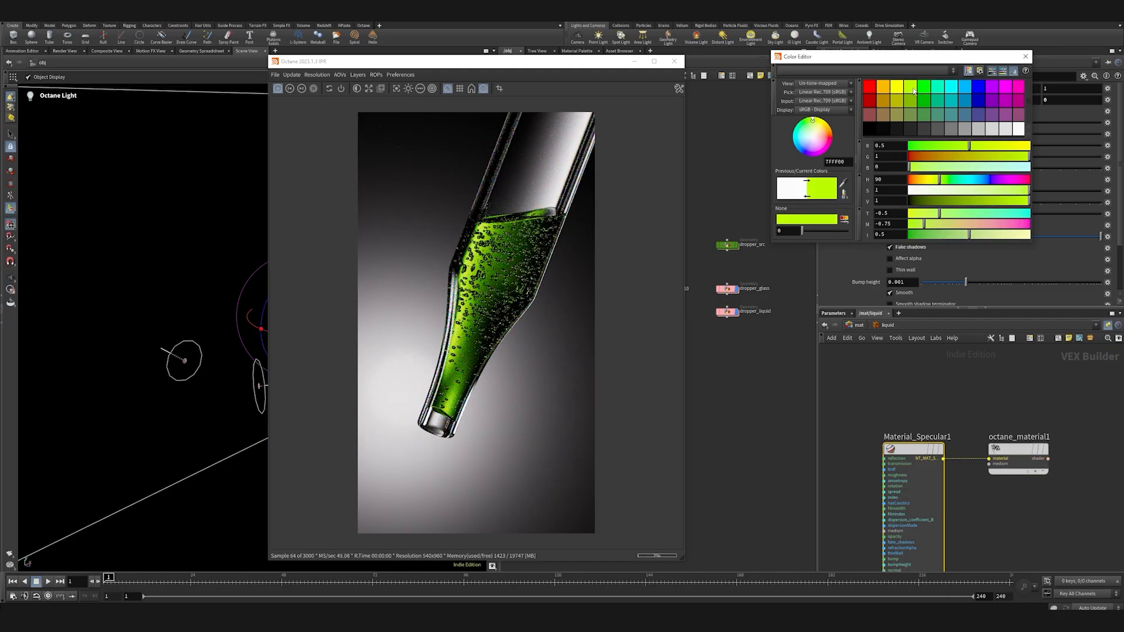
click(924, 87)
click(937, 86)
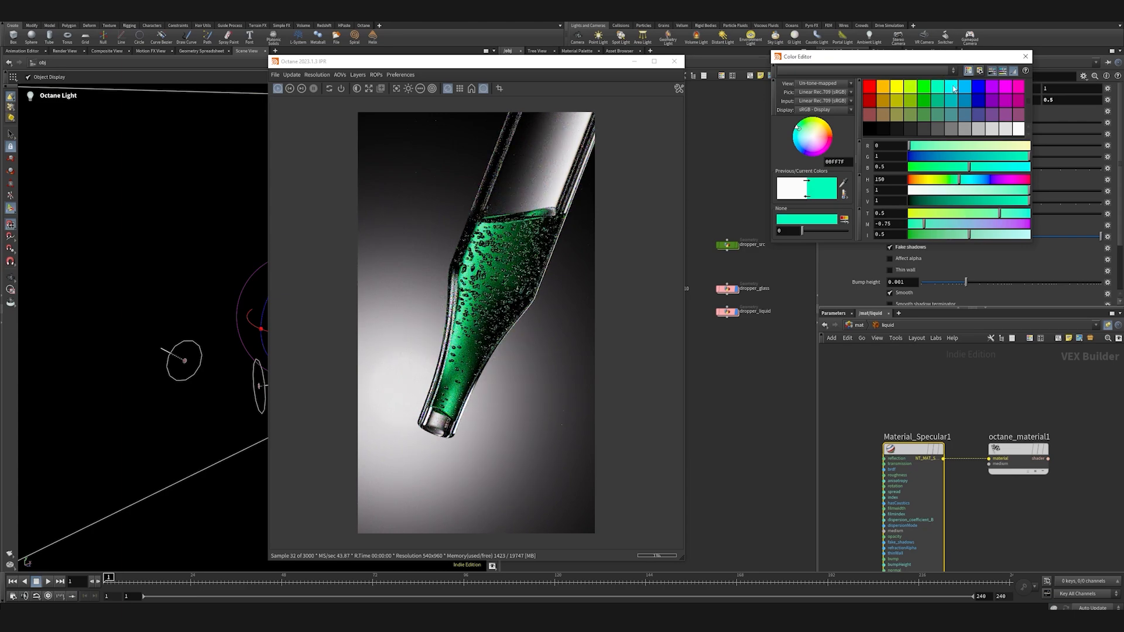
click(952, 88)
click(962, 89)
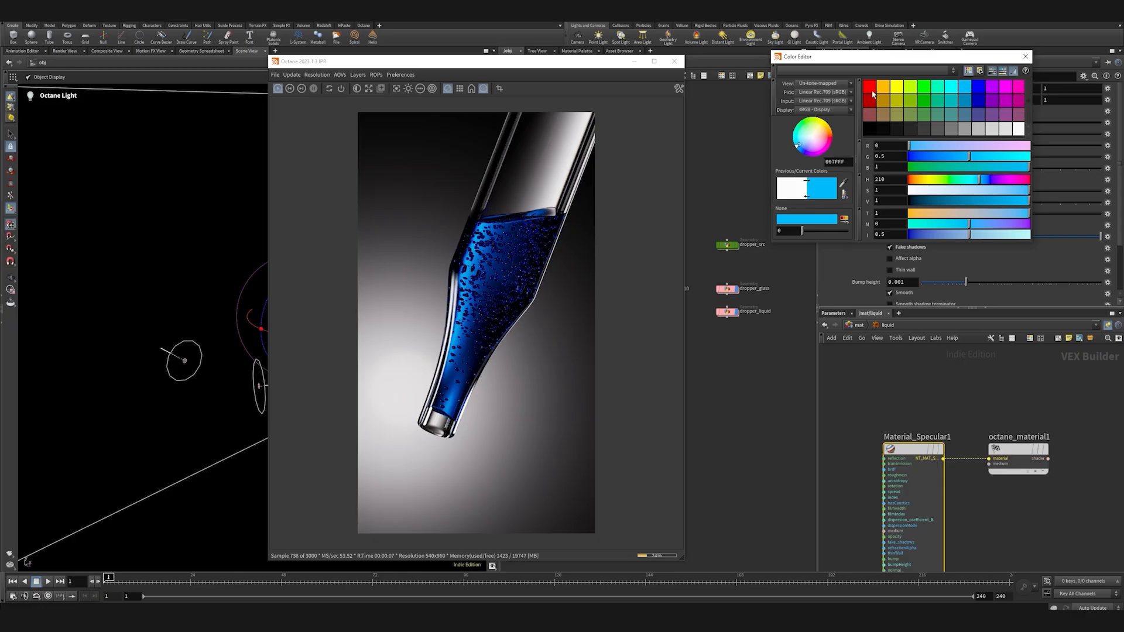
drag(1028, 214, 921, 215)
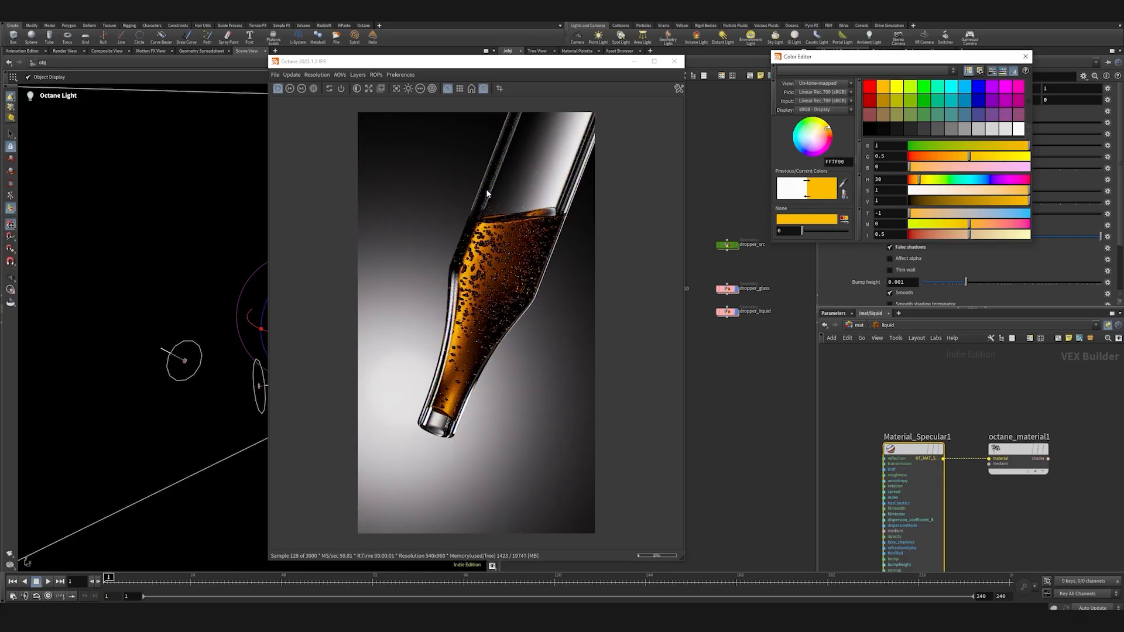
drag(1004, 195, 962, 191)
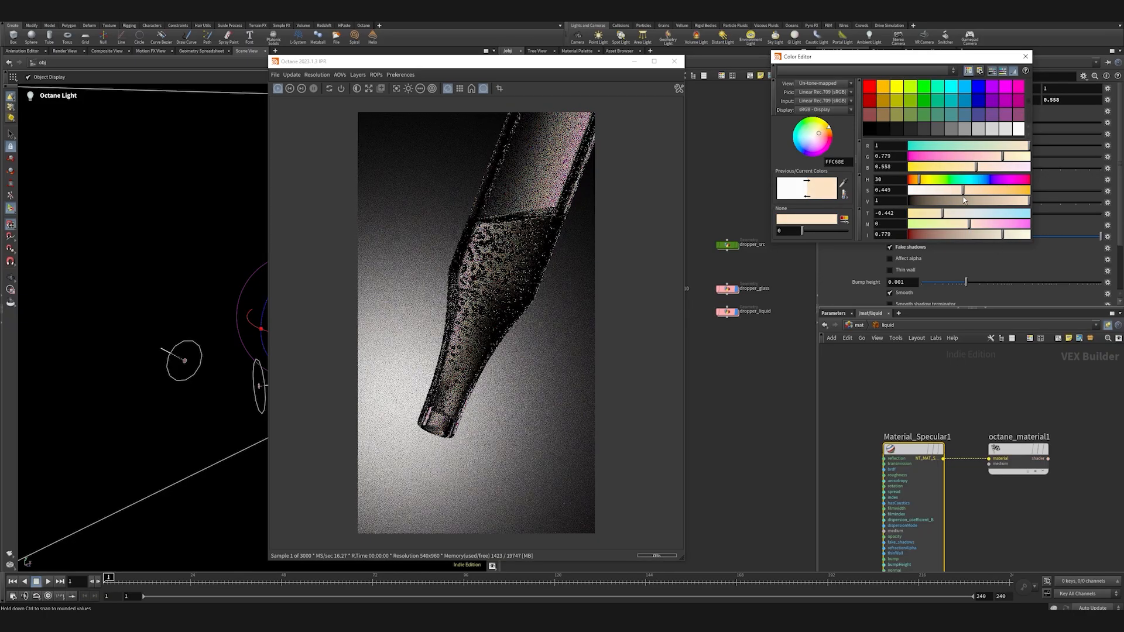
- Give the liquid material a pale blue transmission colour with hue 201 and saturation 0.3, and close the colour editor
click(964, 89)
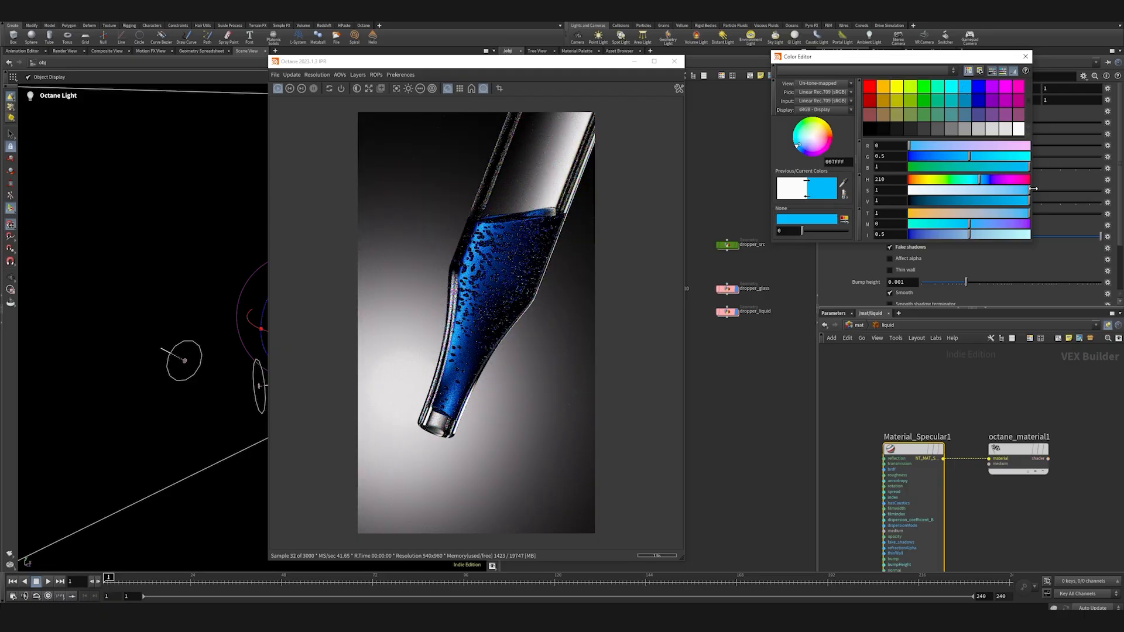
drag(1026, 191, 975, 198)
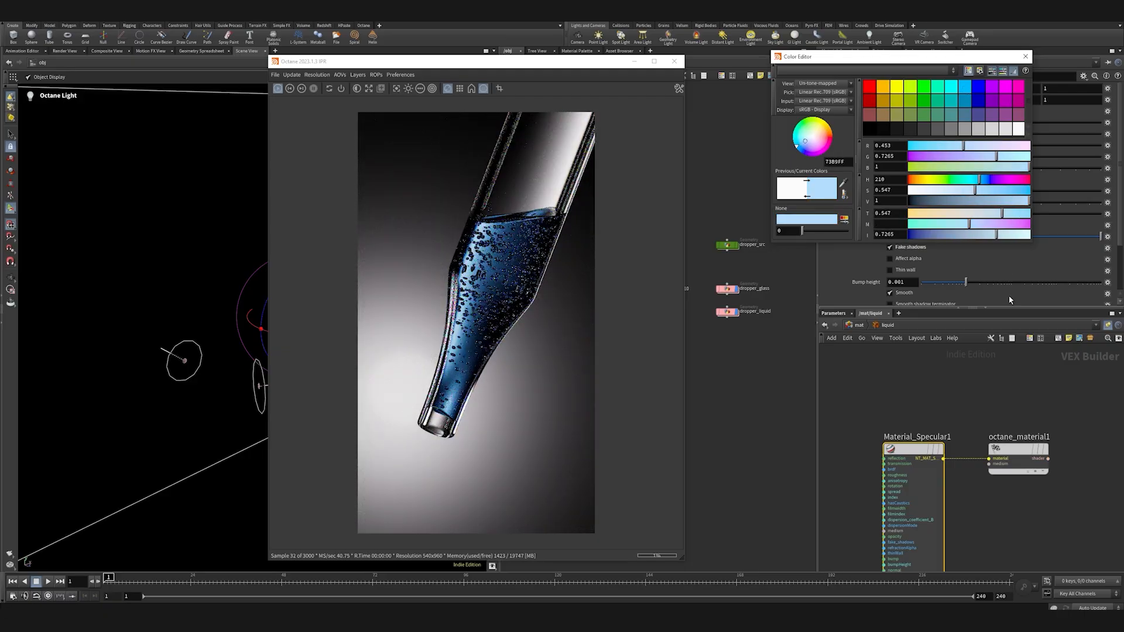
click(981, 181)
mouse_move(972, 192)
mouse_down()
mouse_move(951, 192)
mouse_move(976, 181)
mouse_up()
click(889, 201)
click(945, 190)
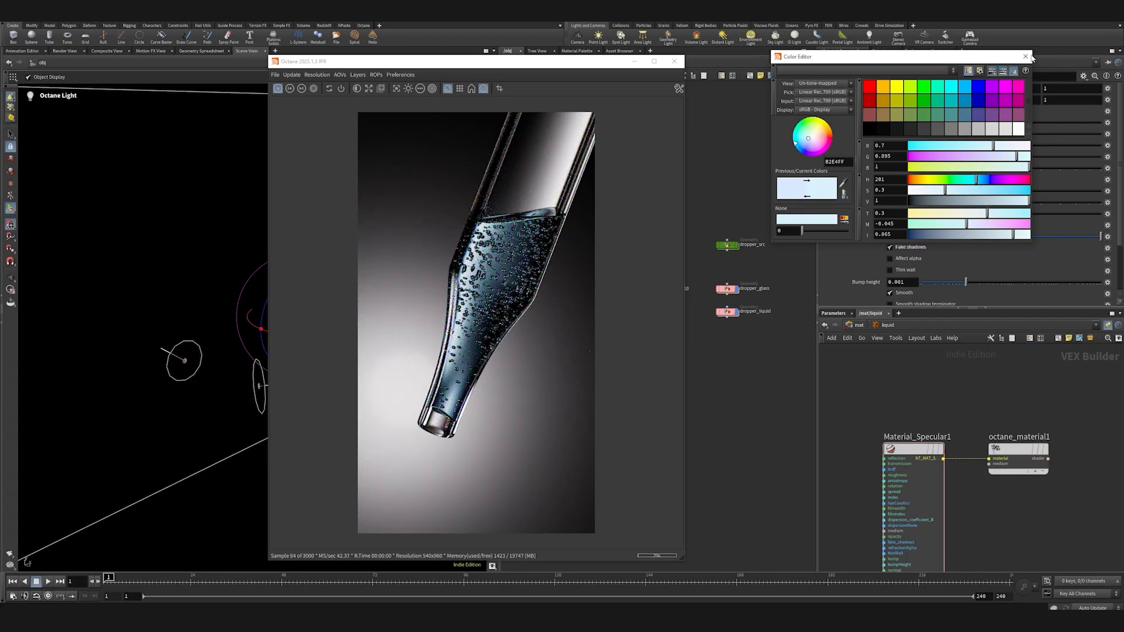
click(1029, 56)
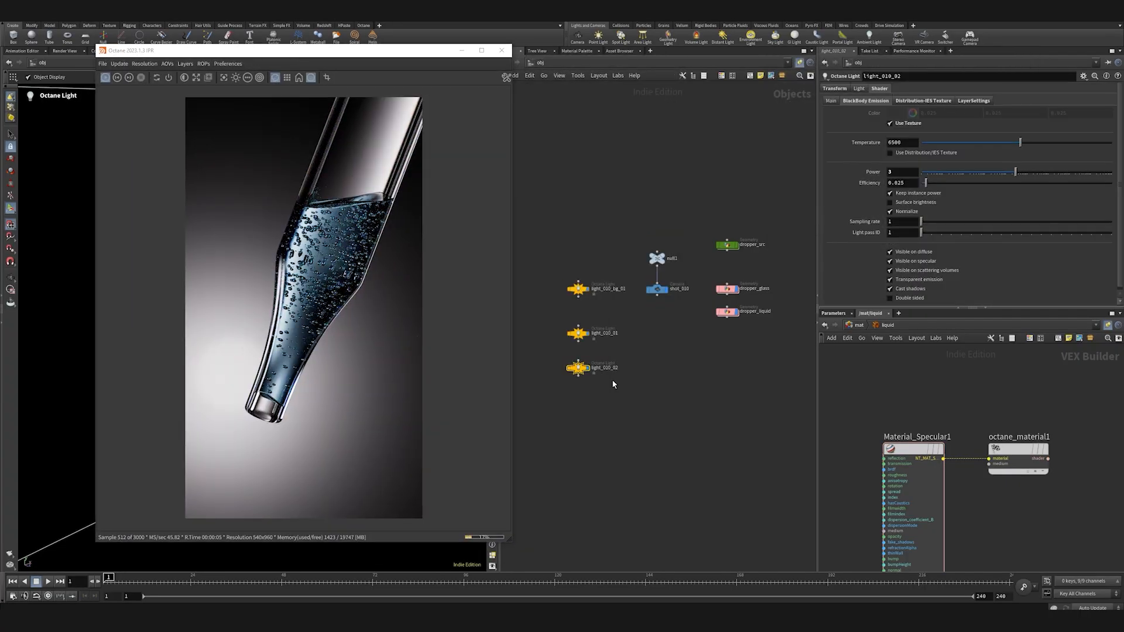
- Try an emission power of 5 on light_010_02 and settle on 8
mouse_move(907, 172)
mouse_down()
mouse_move(873, 183)
mouse_move(898, 182)
mouse_up()
text(5)
key(Return)
text(8)
click(912, 183)
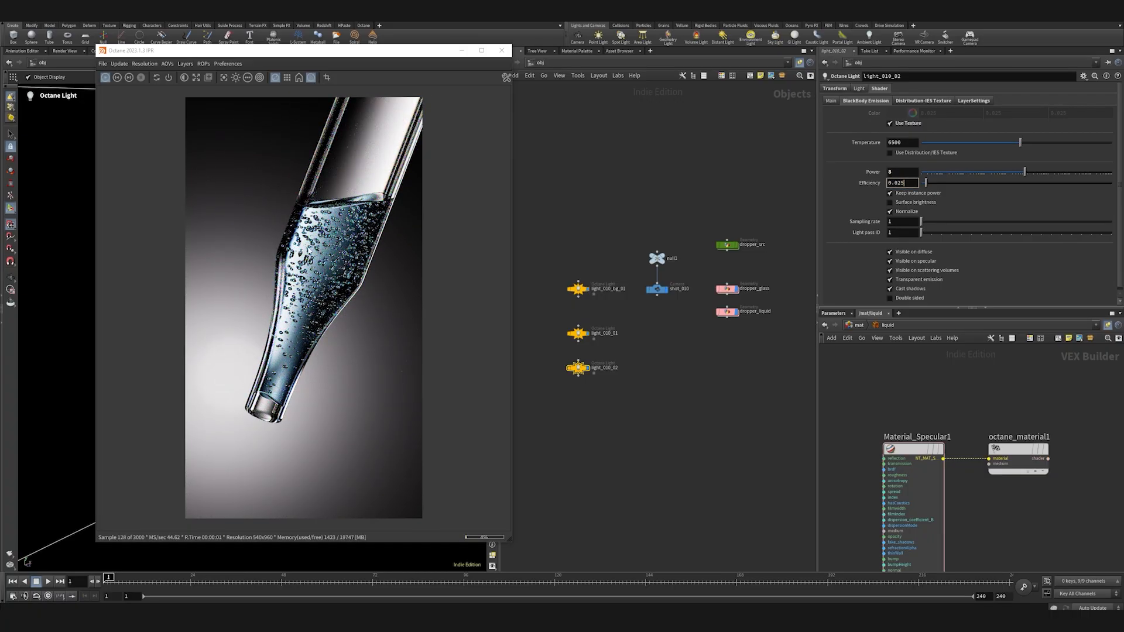
- Shift the liquid material's transmission colour to hue 215 and close the colour editor
click(893, 481)
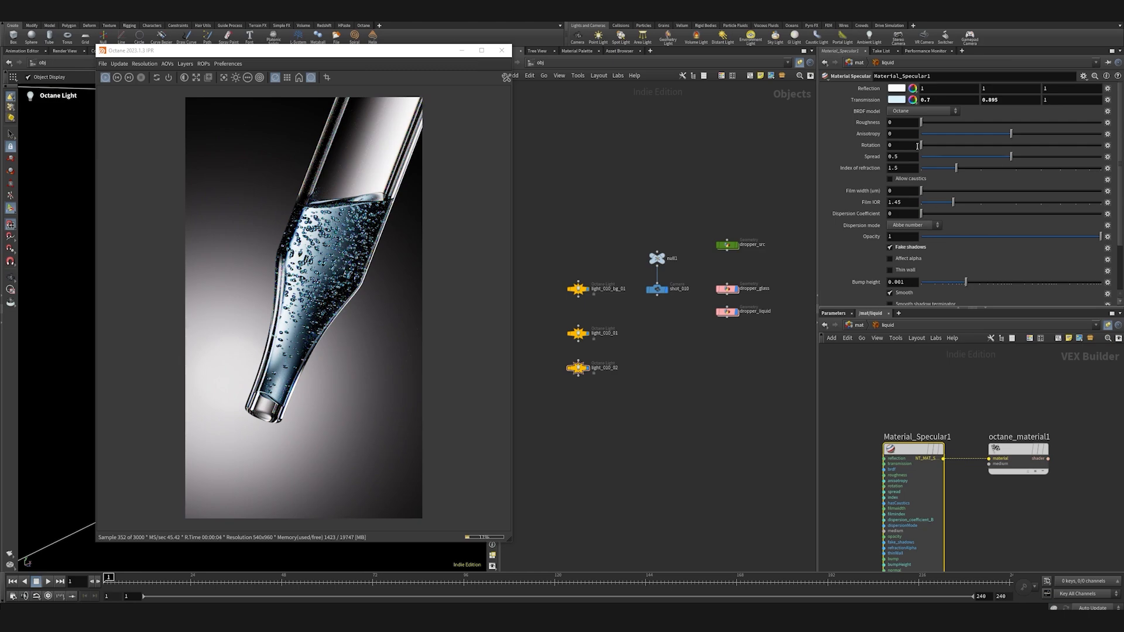
click(896, 99)
click(981, 181)
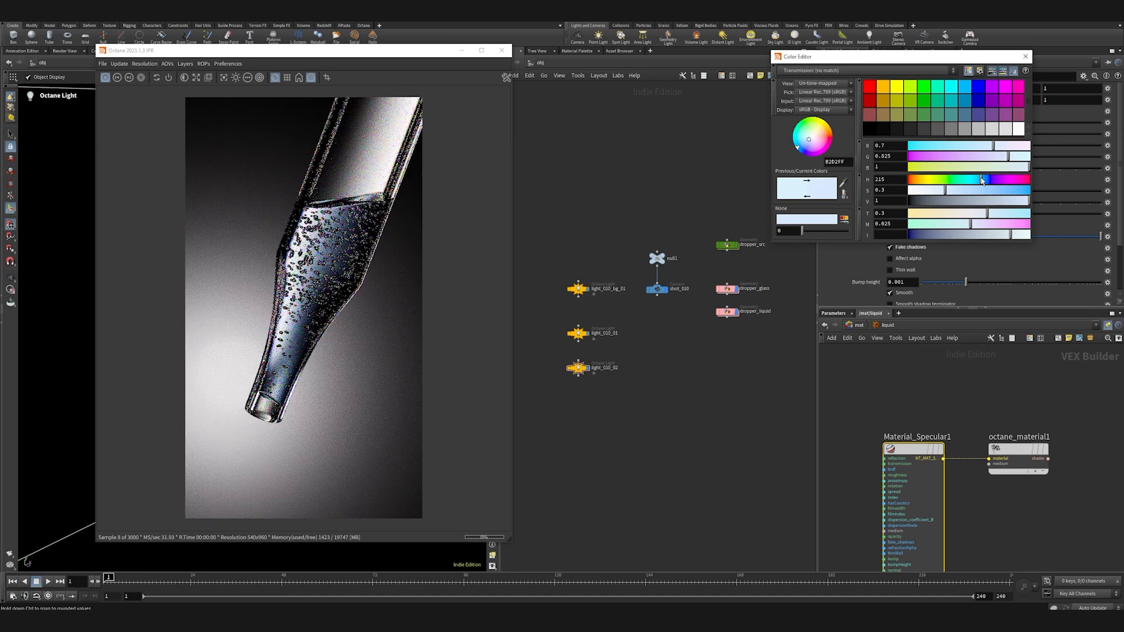
click(1025, 56)
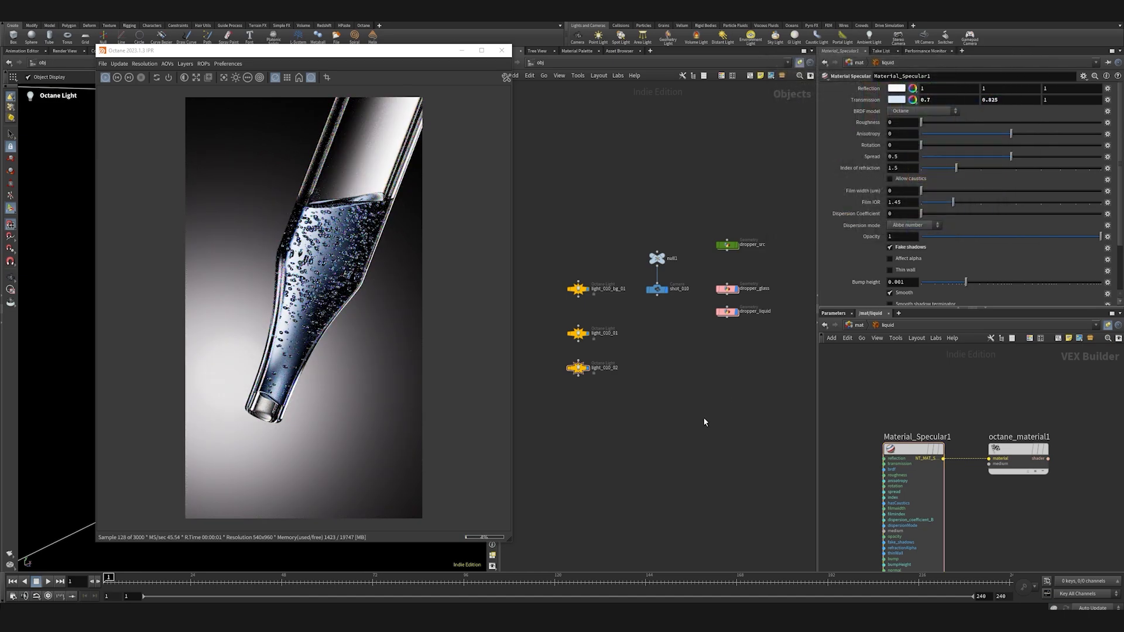
- Add a Tool Gradient node inside the background material, connect it to the standard surface's base color, and show its parameters
click(858, 325)
double_click(914, 487)
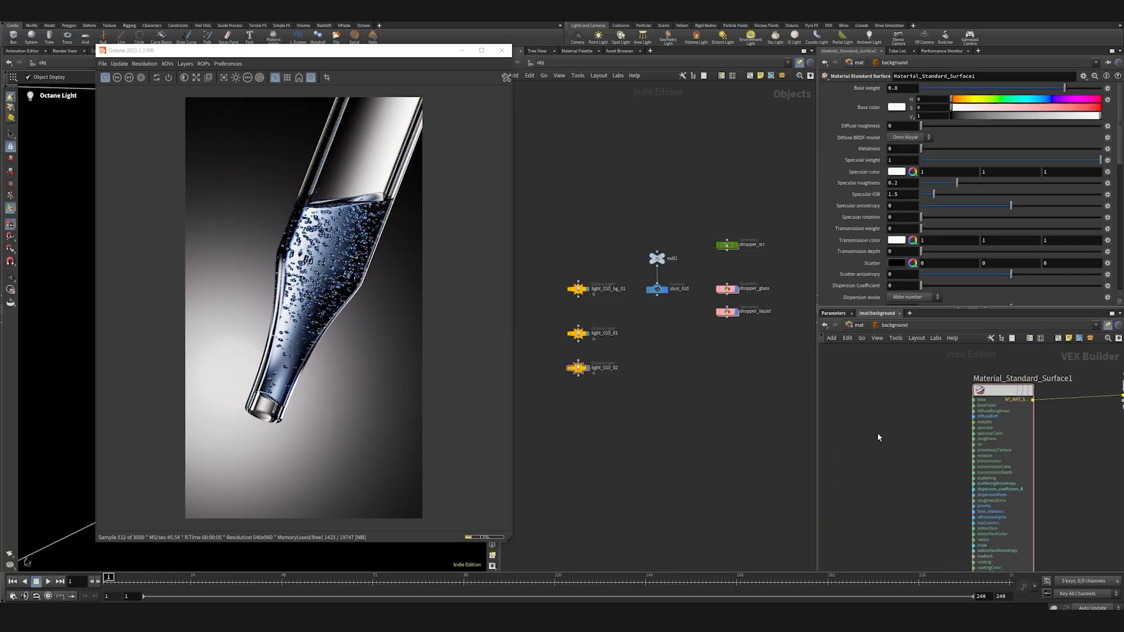
key(Tab)
text(gra)
click(983, 328)
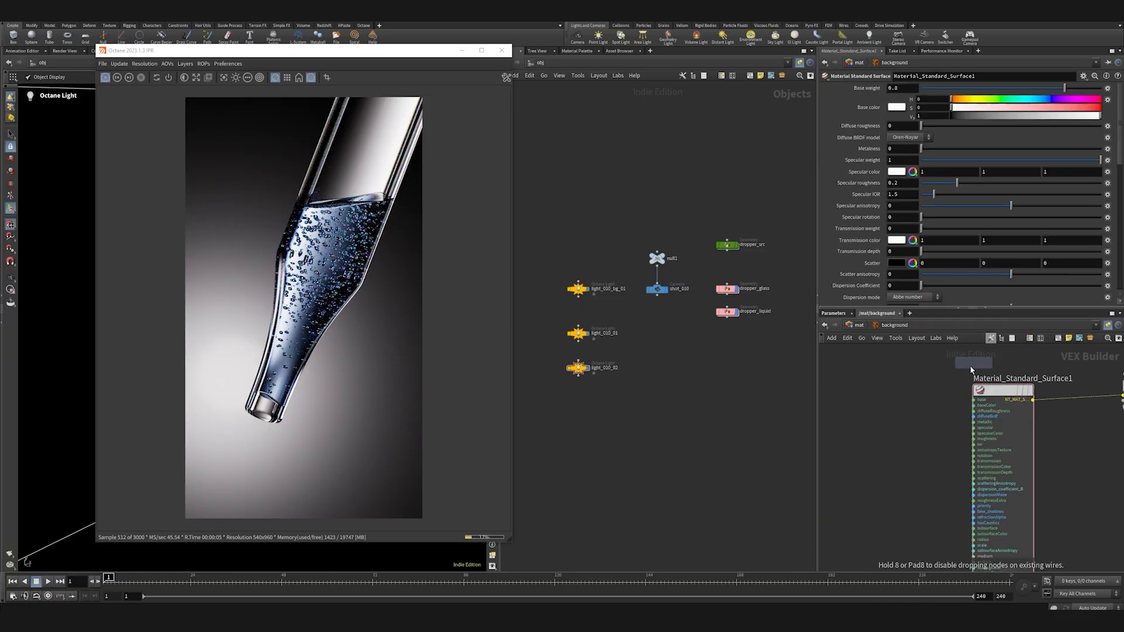
click(869, 436)
click(995, 391)
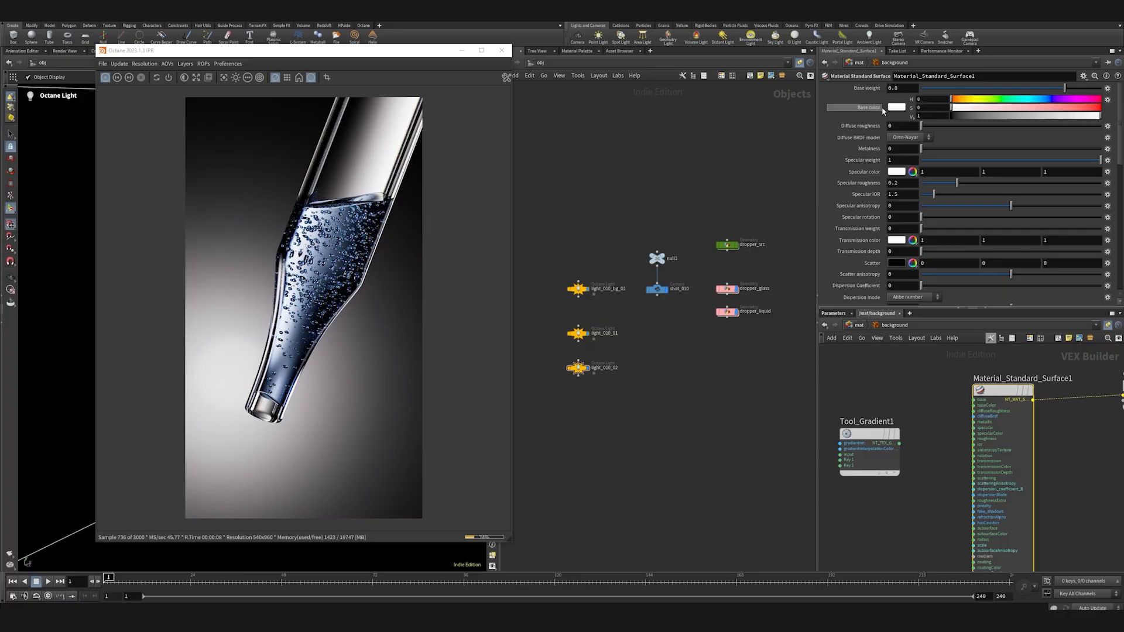
drag(974, 405, 899, 443)
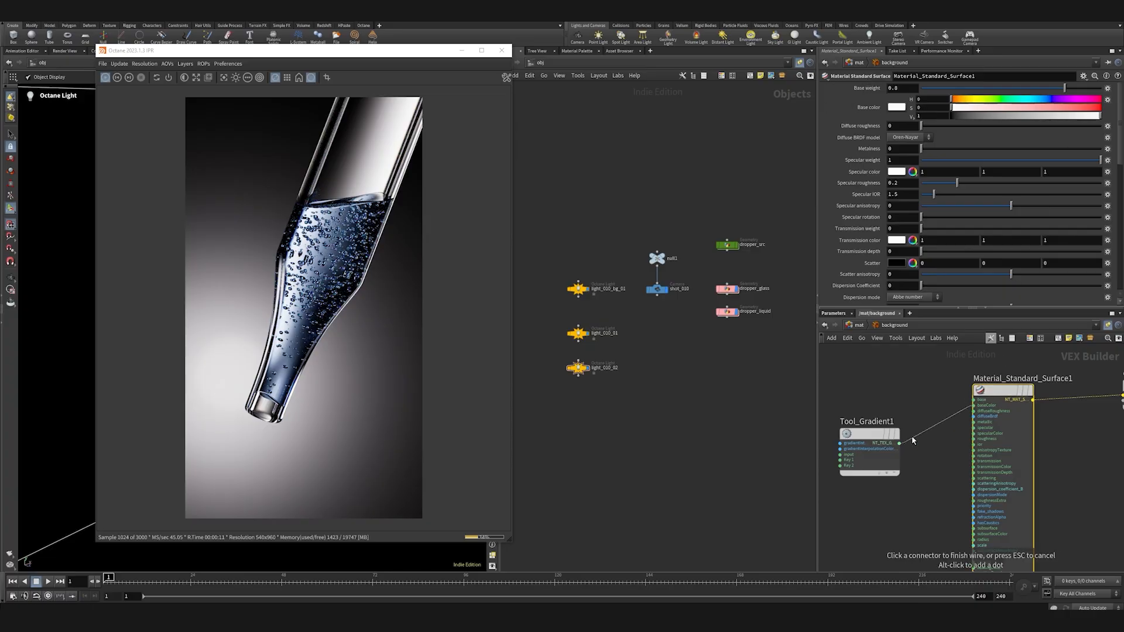
click(870, 440)
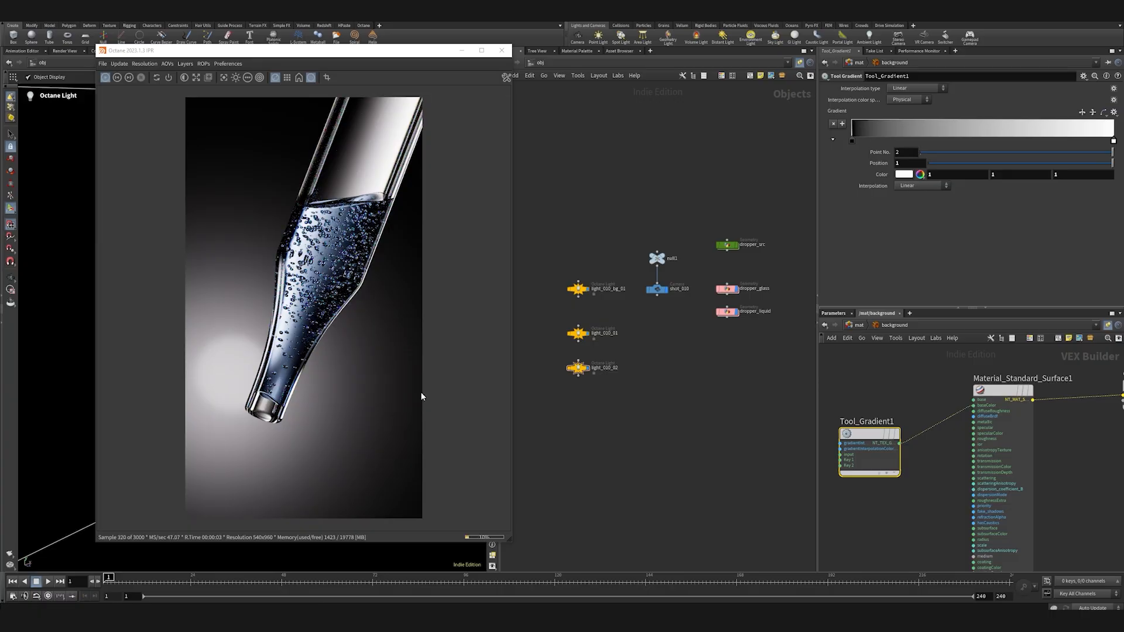
- Lower the background material's specular weight to its minimum and select the gradient node again
click(992, 399)
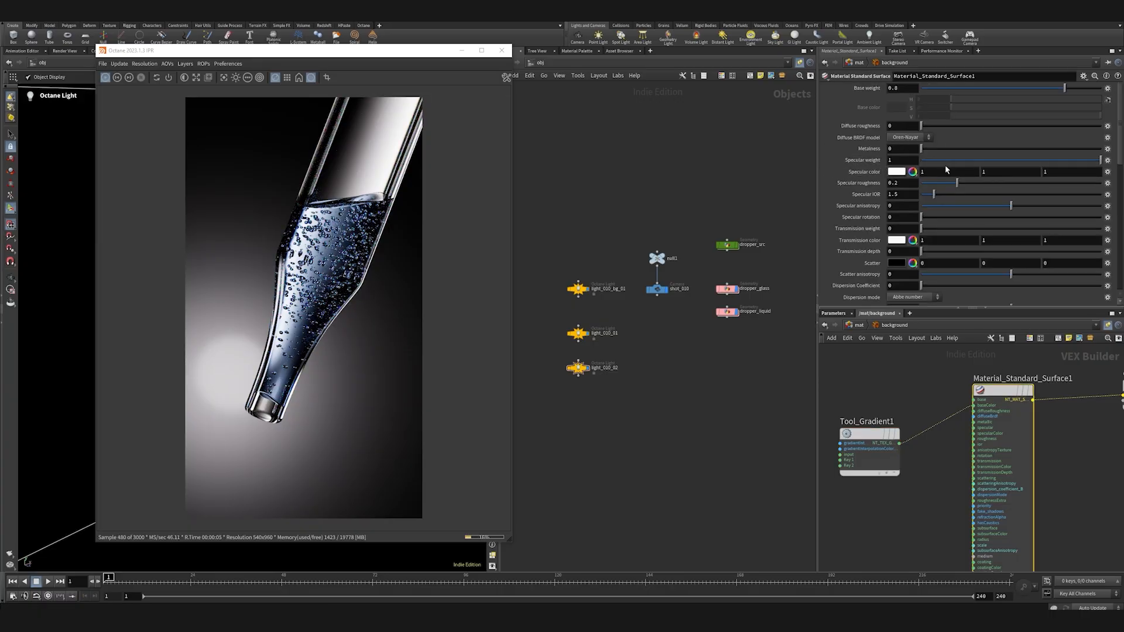
drag(945, 163, 916, 164)
click(873, 436)
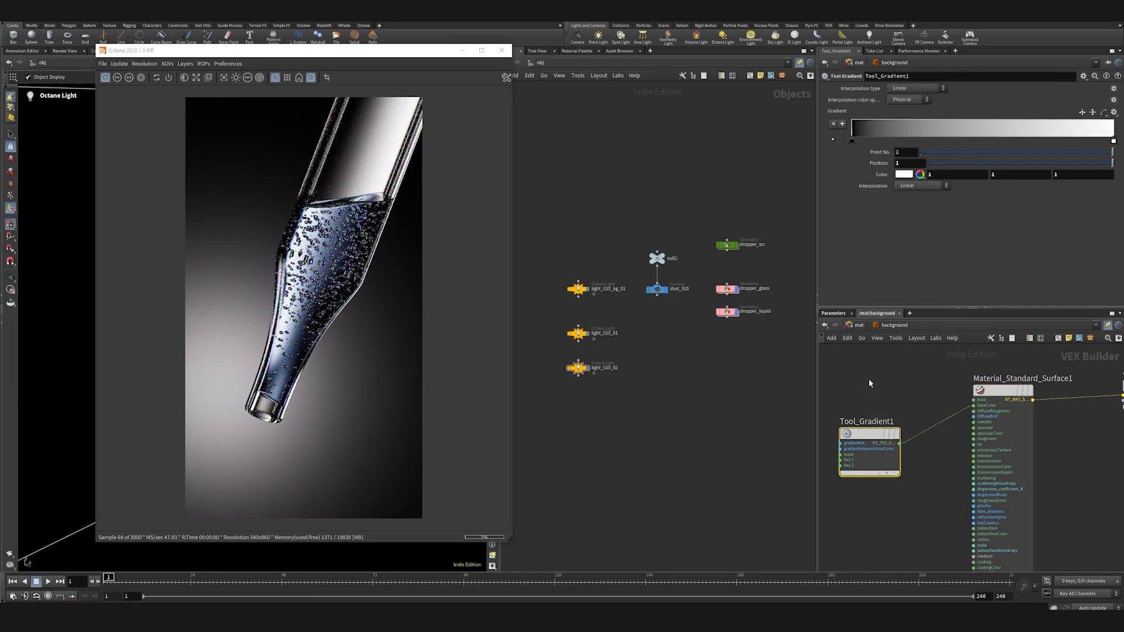
- Pull the background gradient's black and white stops inward, placing the white stop at about 0.9
drag(853, 141, 915, 142)
drag(1111, 141, 1087, 141)
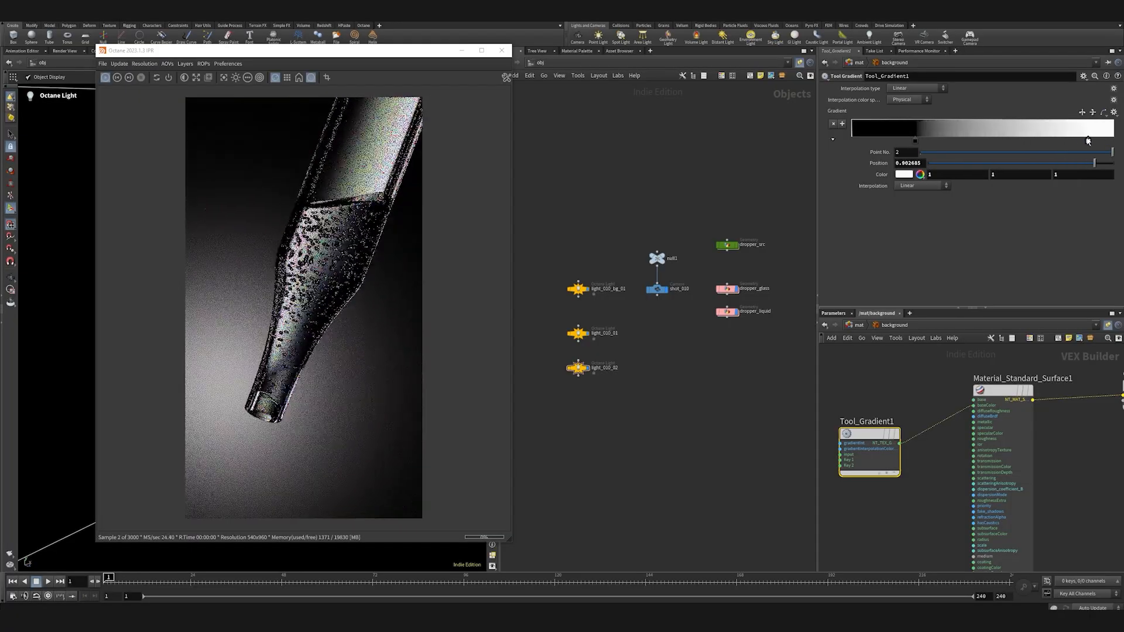
- Add a Tool UV Coordinate node to the background material and connect its output to the gradient node's input
middle_drag(856, 501, 985, 452)
key(Tab)
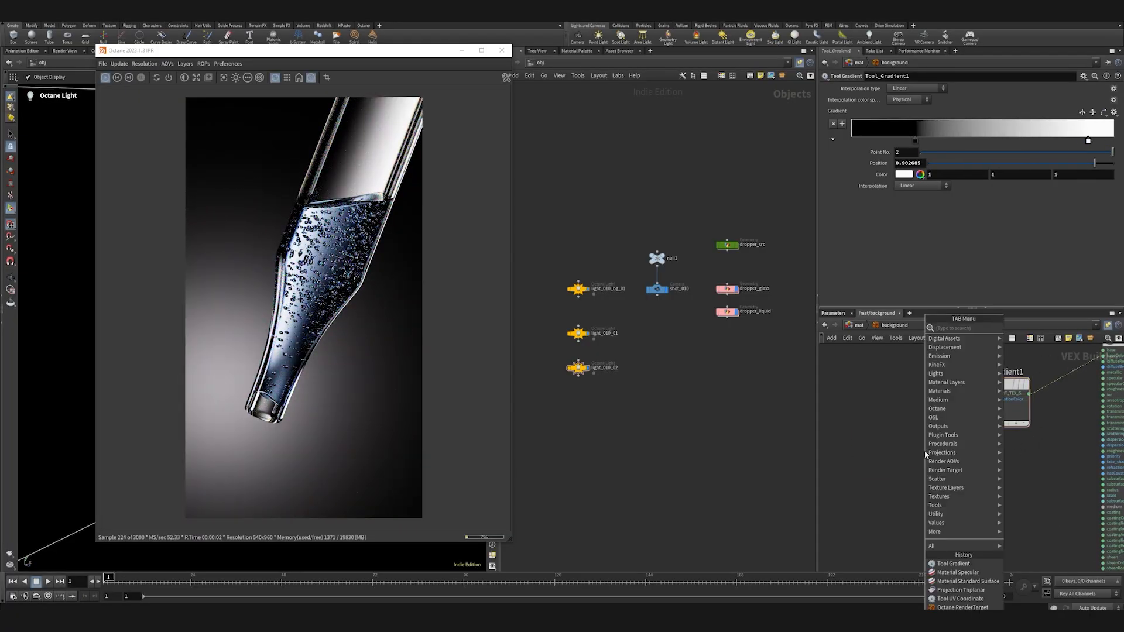
text(uv)
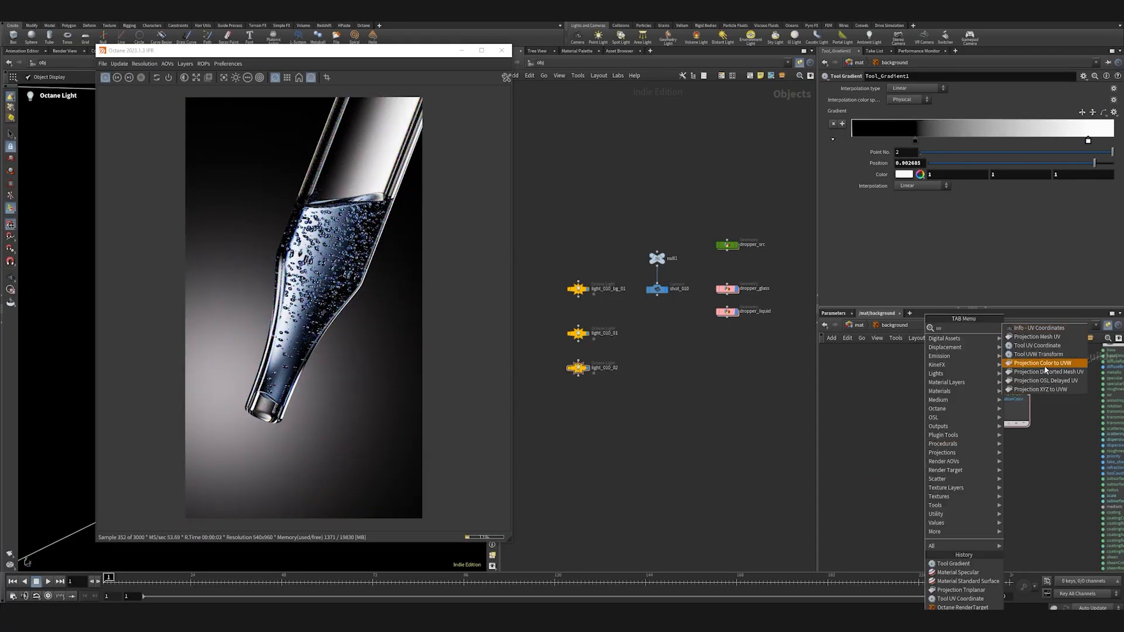
click(1060, 347)
click(905, 436)
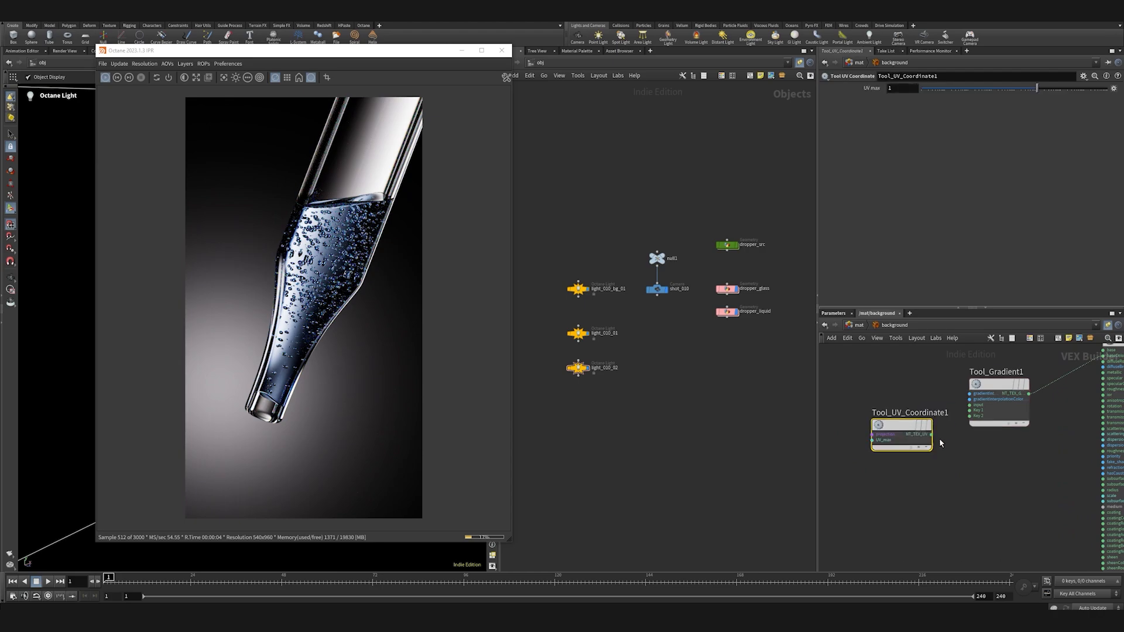
scroll(946, 420, up, 2)
click(925, 444)
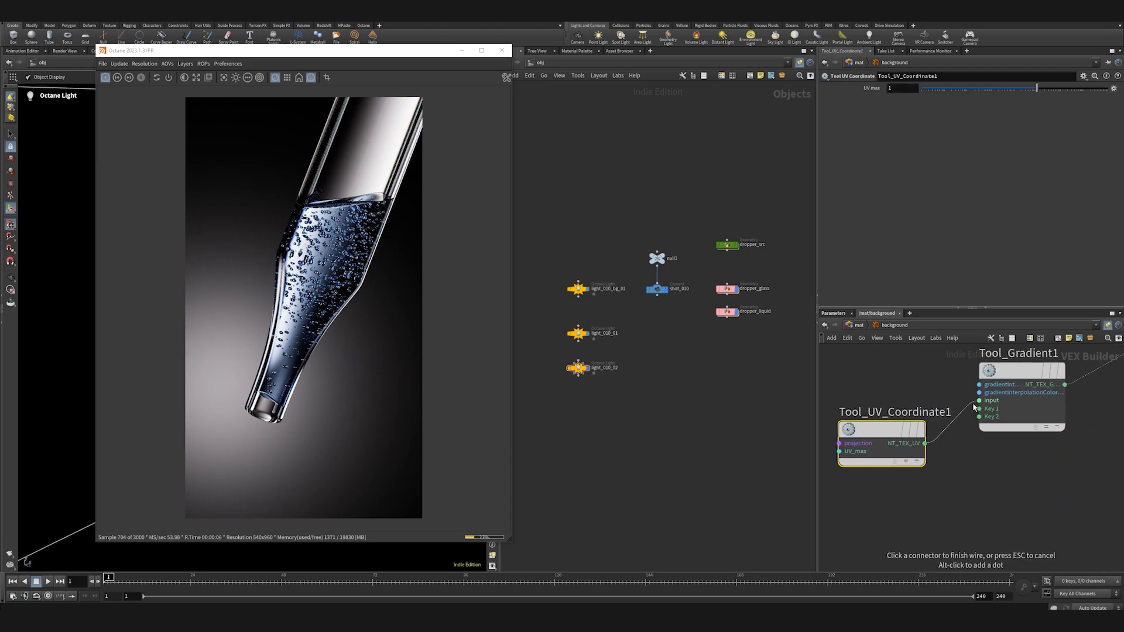
click(978, 400)
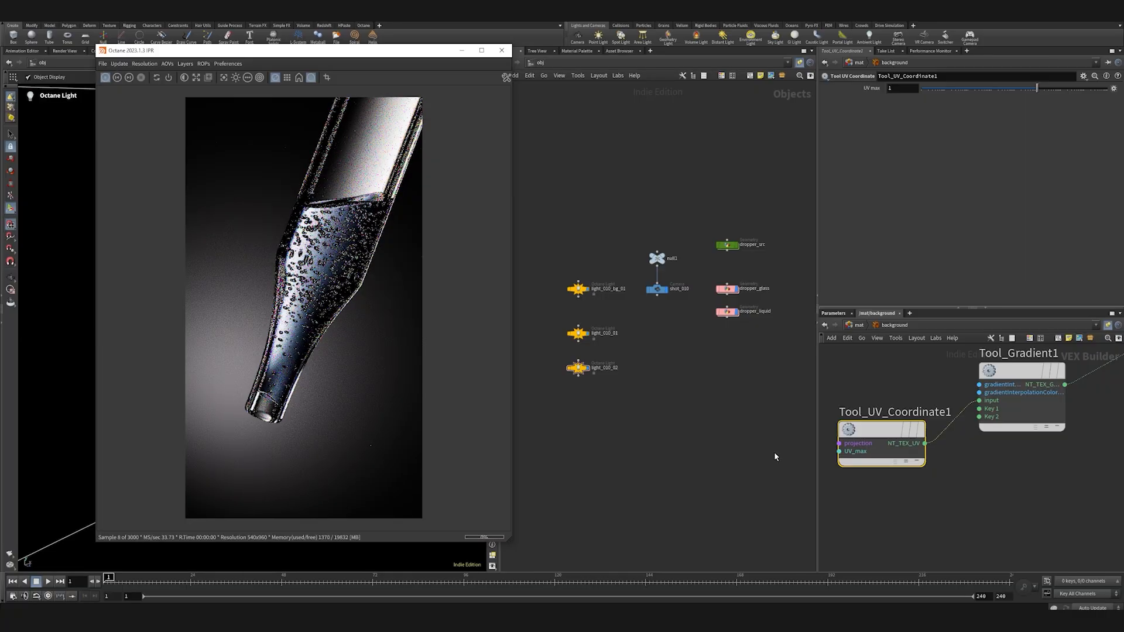
- Reverse the background gradient, moving its black stop to the far end and its white stop to about 0.14
click(1021, 375)
mouse_move(917, 144)
mouse_down()
mouse_move(960, 141)
mouse_move(923, 141)
mouse_up()
click(1082, 112)
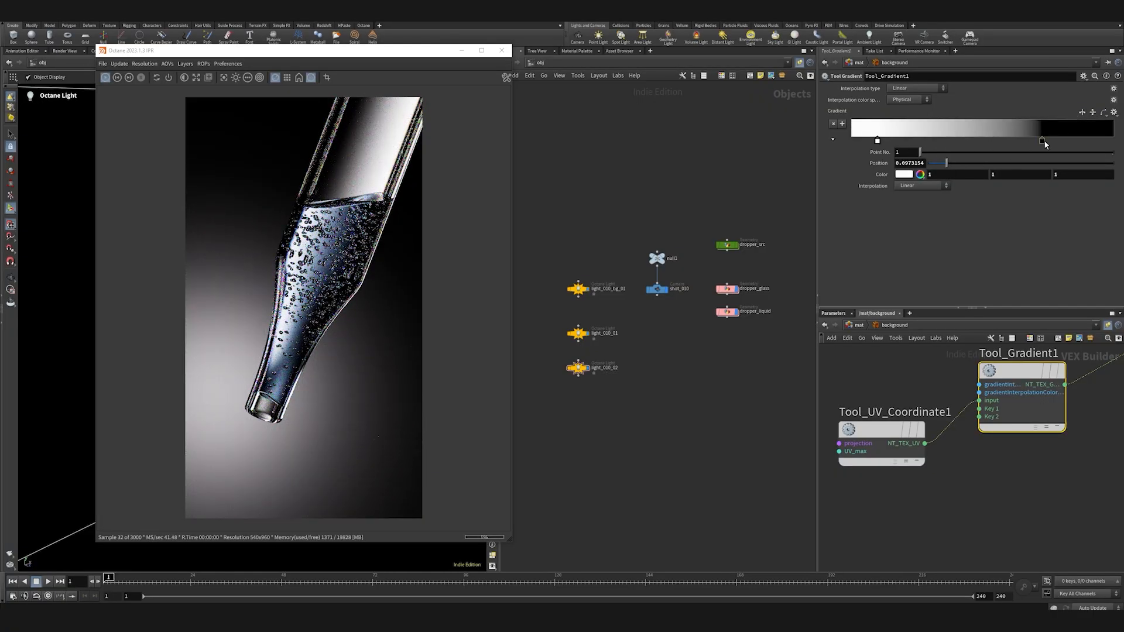
drag(1042, 141, 1114, 143)
mouse_move(876, 141)
mouse_down()
mouse_move(928, 141)
mouse_move(889, 140)
mouse_up()
- Add a gradient stop at about 0.37 and colour it blue with hue 223 and saturation 0.759
click(1014, 140)
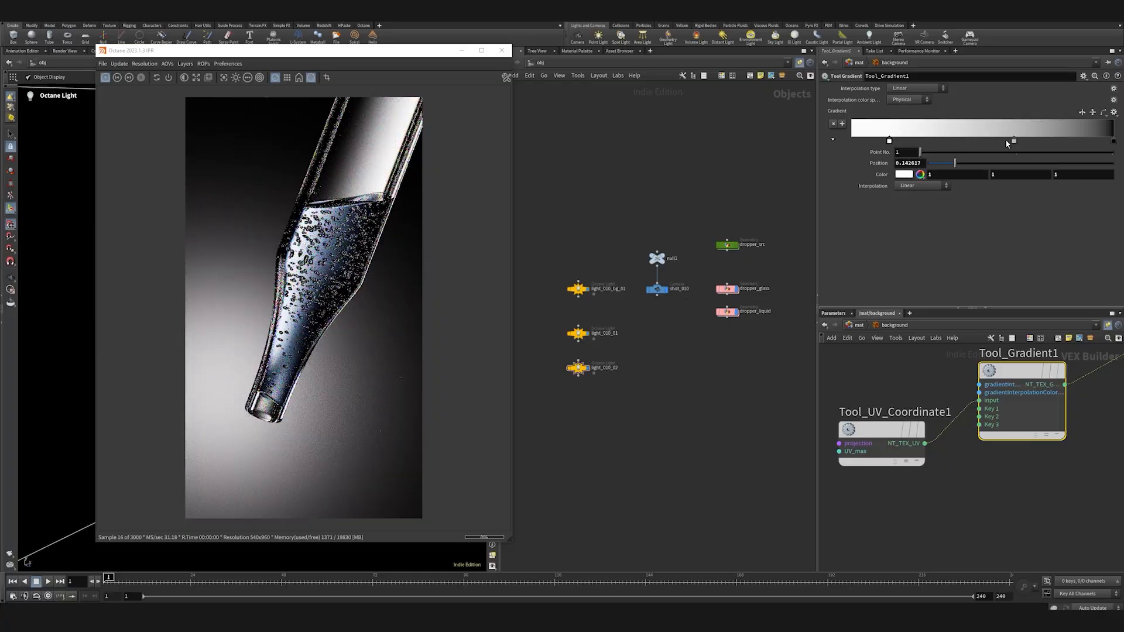
drag(1008, 141, 952, 141)
click(904, 174)
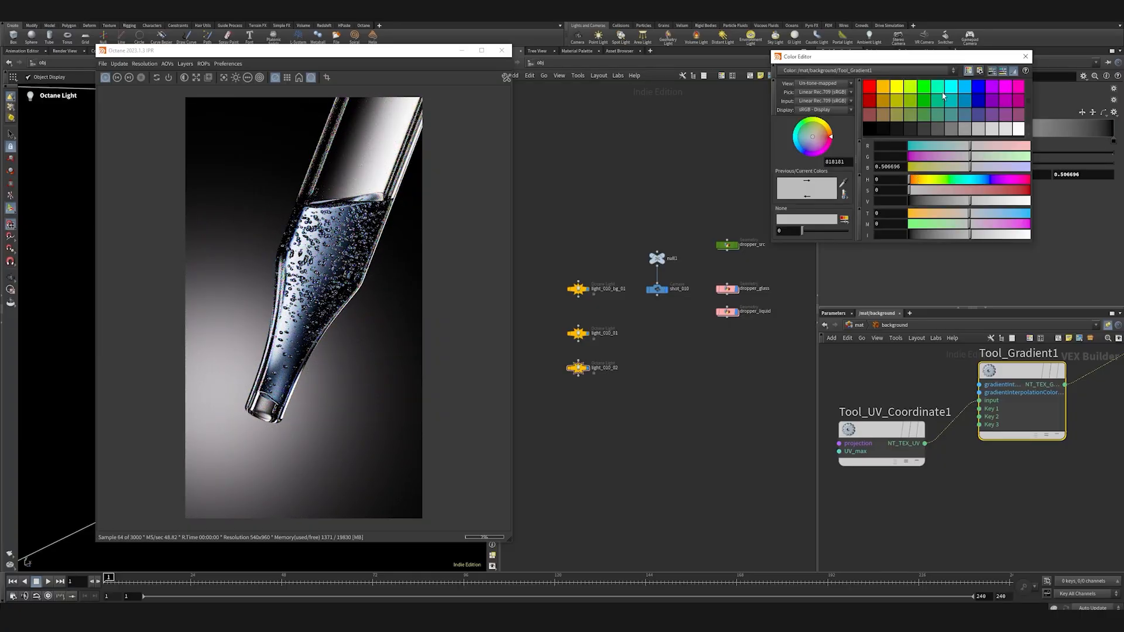
click(964, 91)
drag(995, 191, 1000, 191)
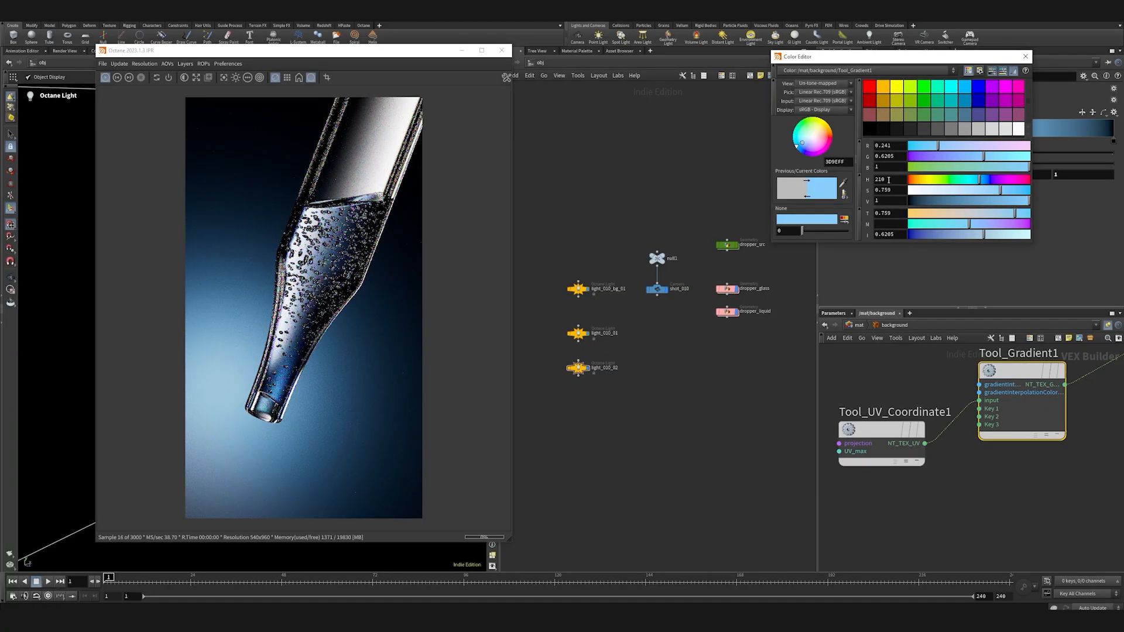
drag(879, 189, 876, 181)
text(23)
key(Return)
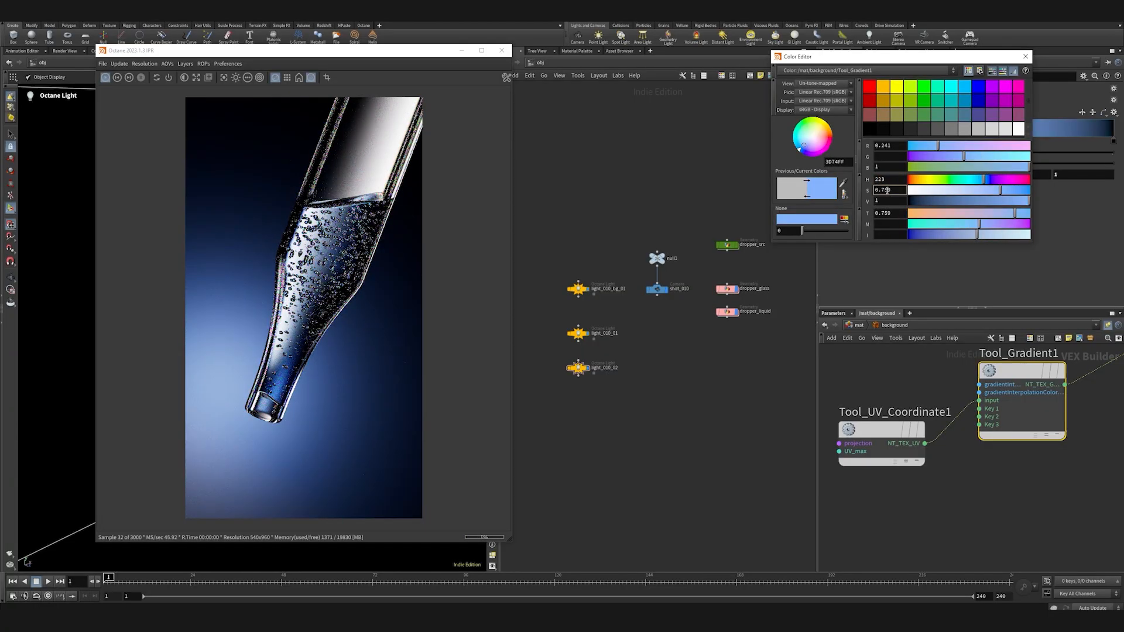
click(1024, 58)
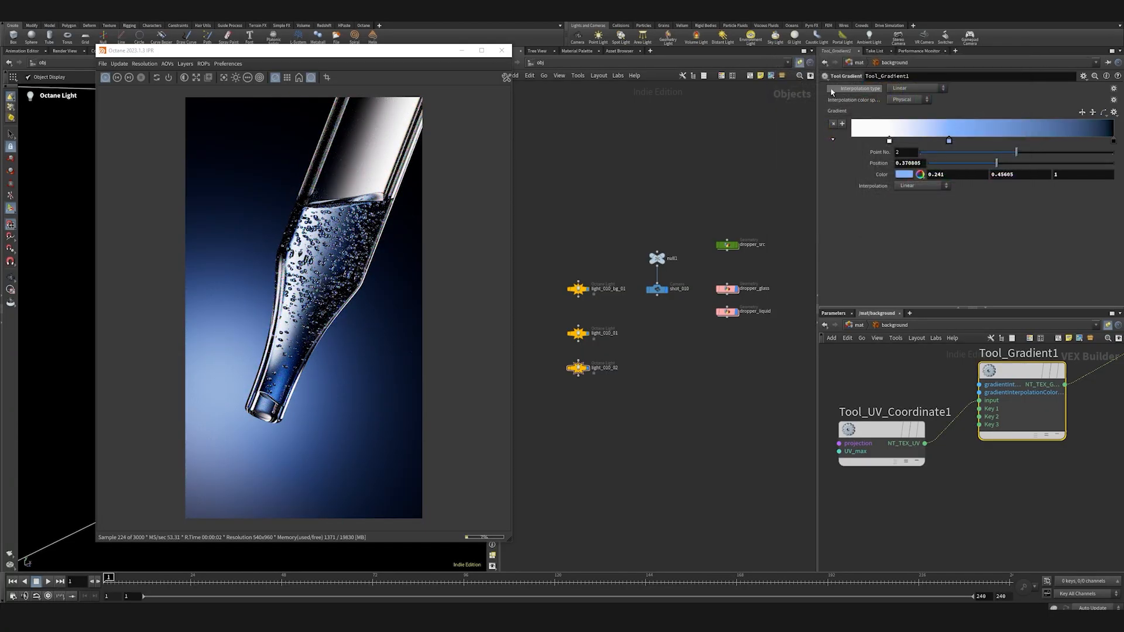
- Set the gradient's interpolation type to Smooth step and shift the light blue stop slightly toward the white end
click(916, 88)
click(912, 112)
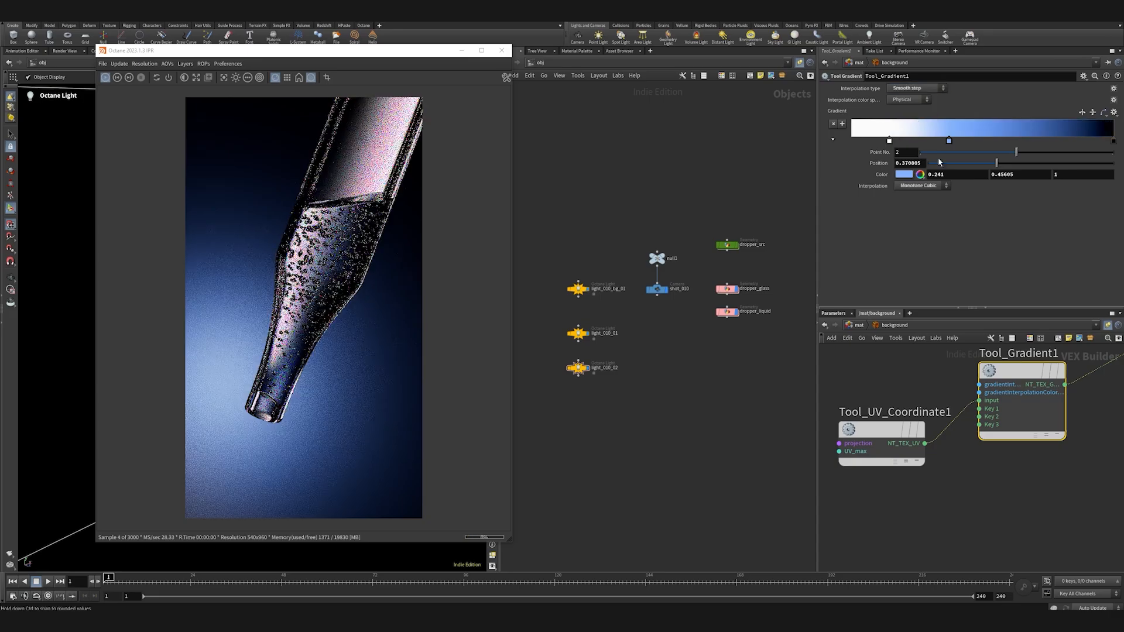
mouse_move(949, 141)
mouse_down()
mouse_move(885, 142)
mouse_move(945, 142)
mouse_up()
- Add a gradient stop at about 0.71 between light blue and black, with a deep blue colour of hue 242
click(1037, 140)
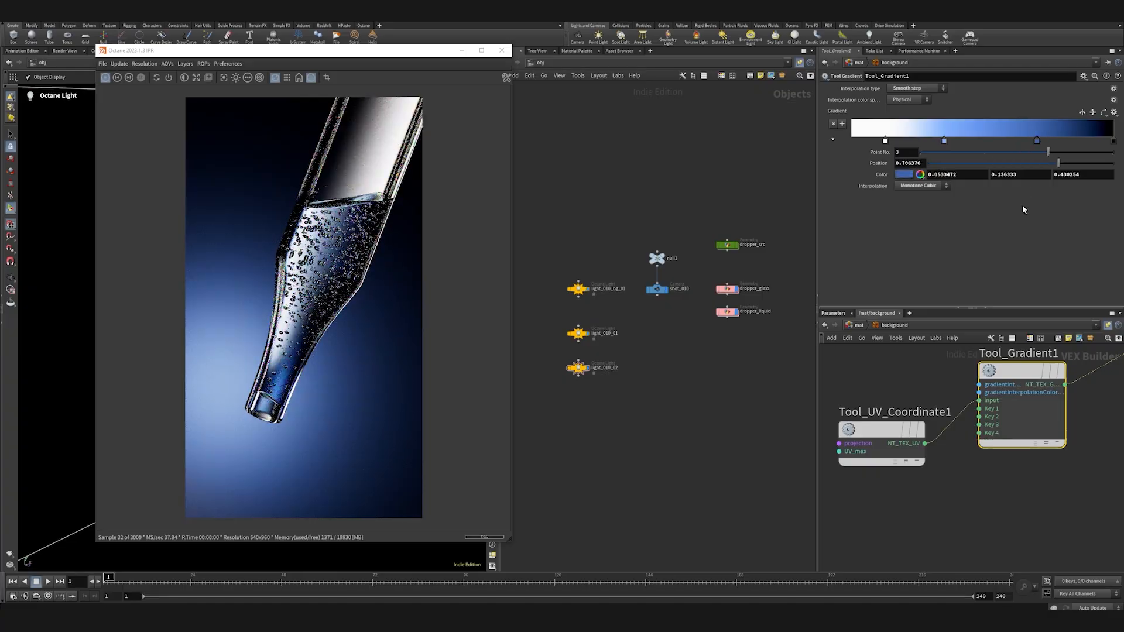
click(903, 174)
drag(991, 179, 989, 180)
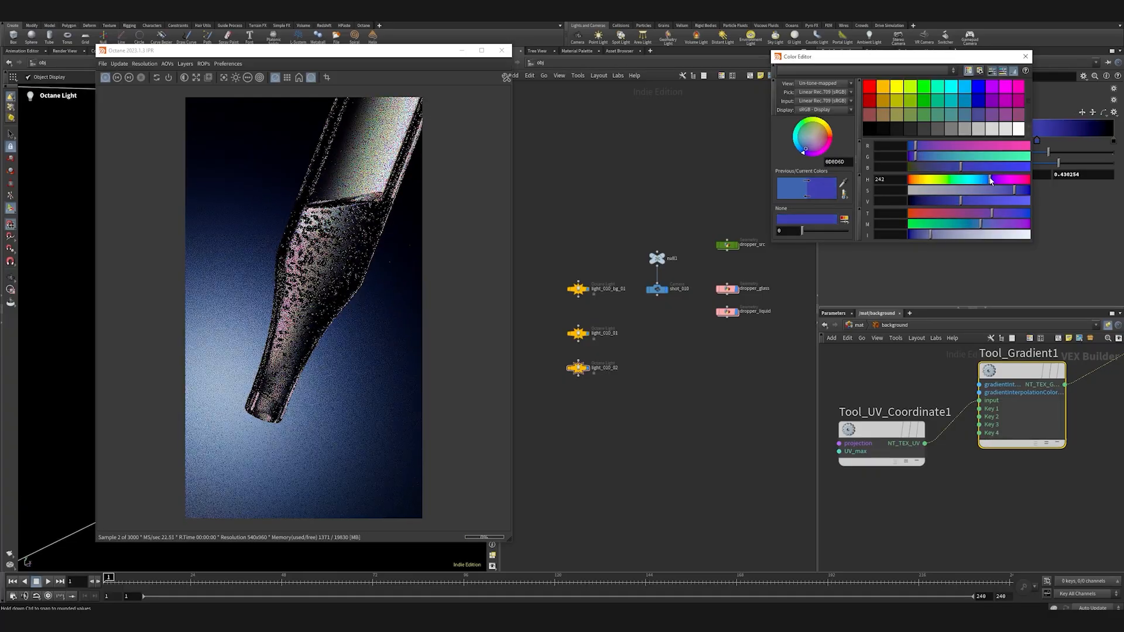
click(1025, 56)
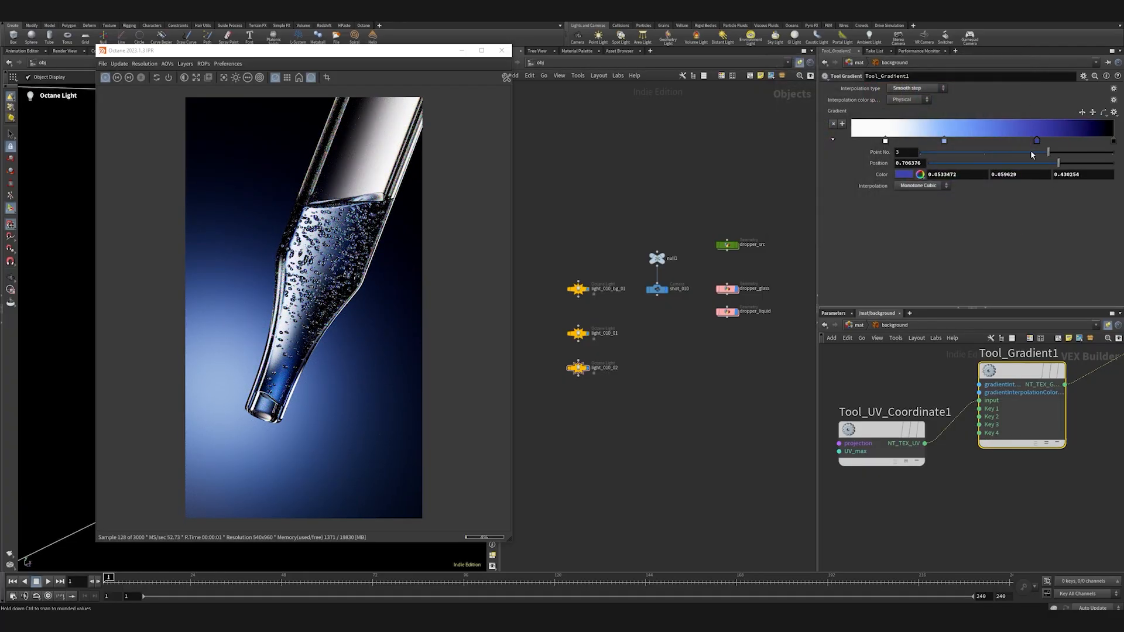
- Reduce the light blue gradient stop's saturation to 0.617
click(945, 141)
click(905, 176)
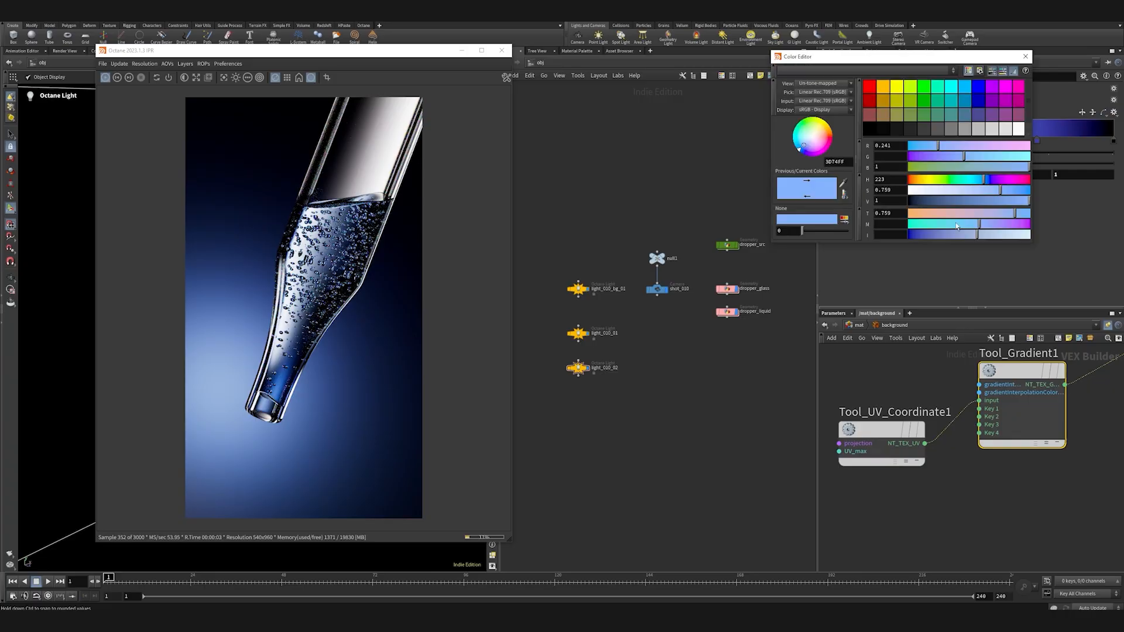
drag(1001, 195, 984, 200)
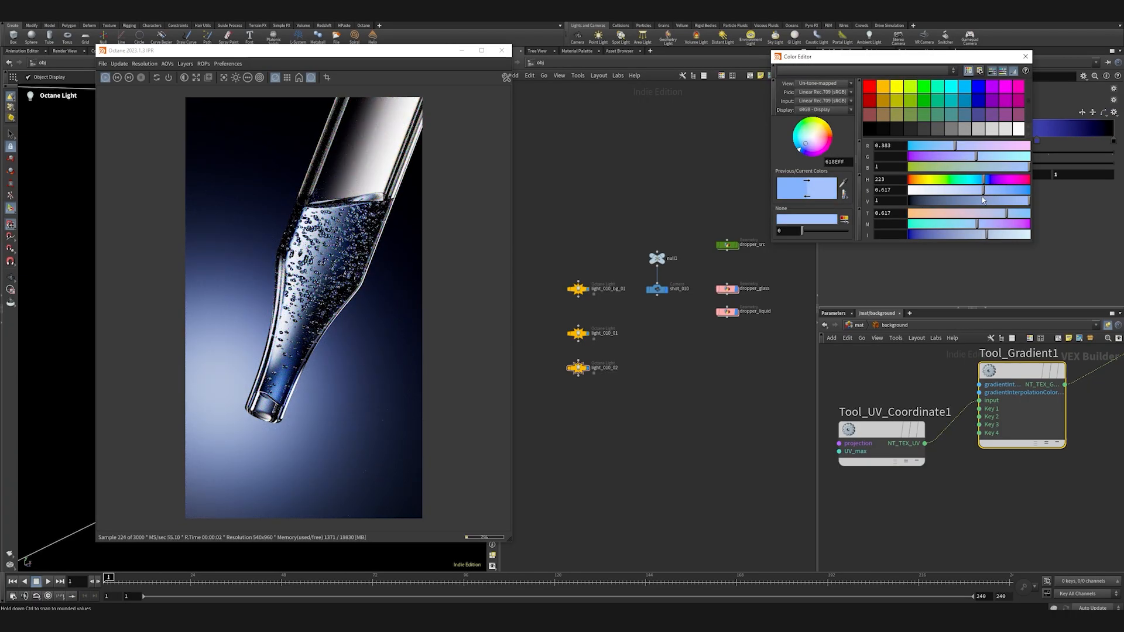
click(1025, 56)
- Lower light_010_bg_01 in the scene, set its power to 150, and check the render up close
click(578, 289)
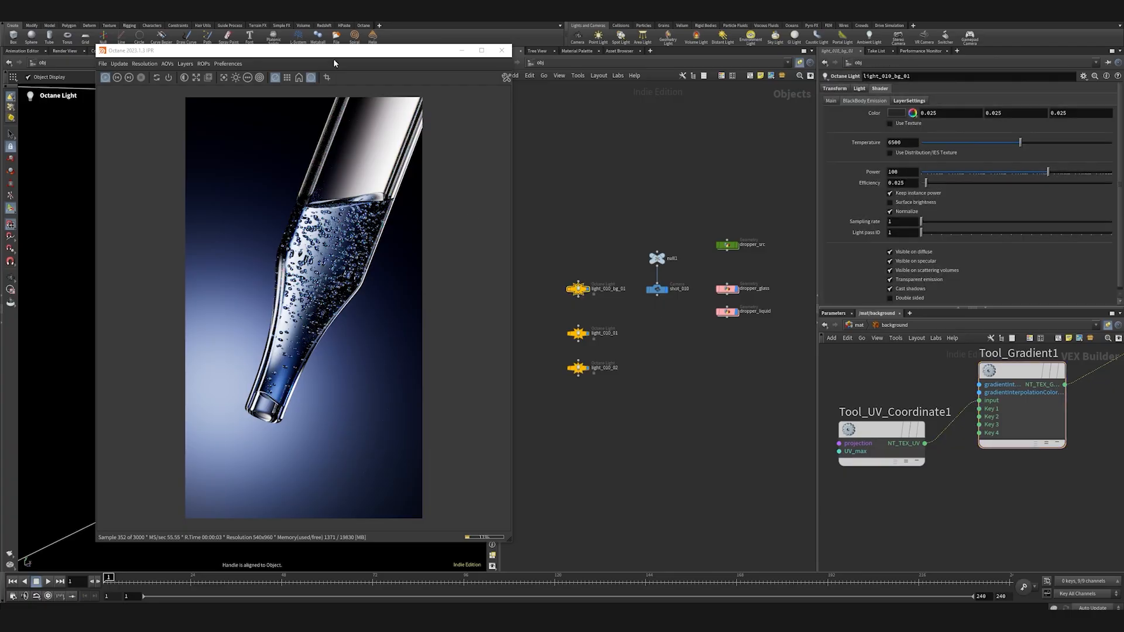
drag(333, 56, 618, 54)
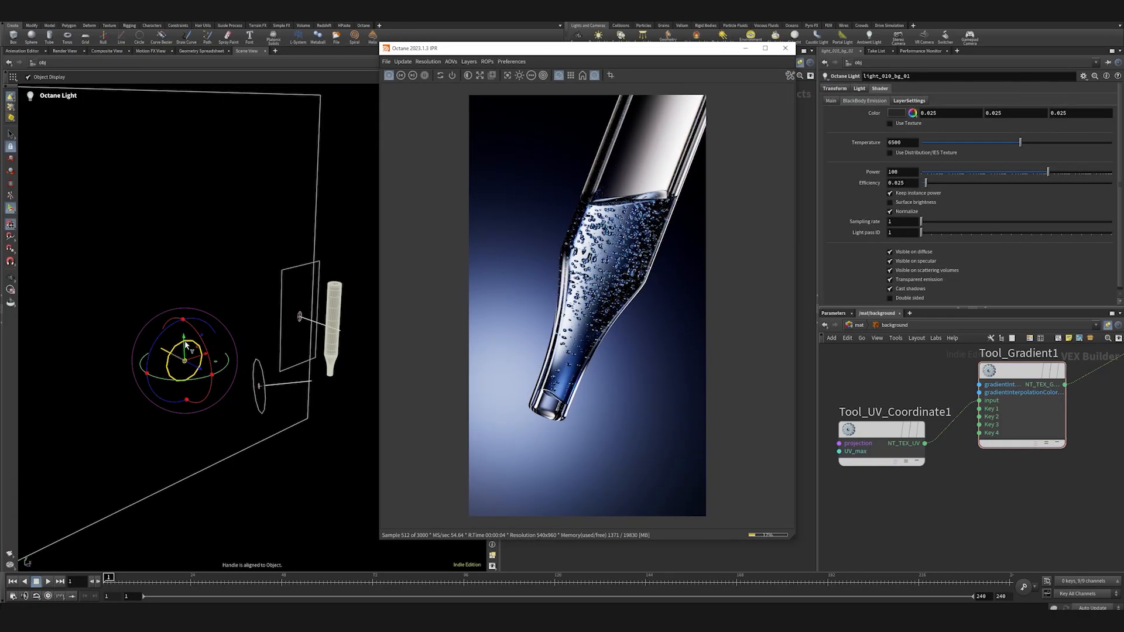
drag(185, 345, 192, 387)
double_click(892, 172)
text(150)
click(900, 184)
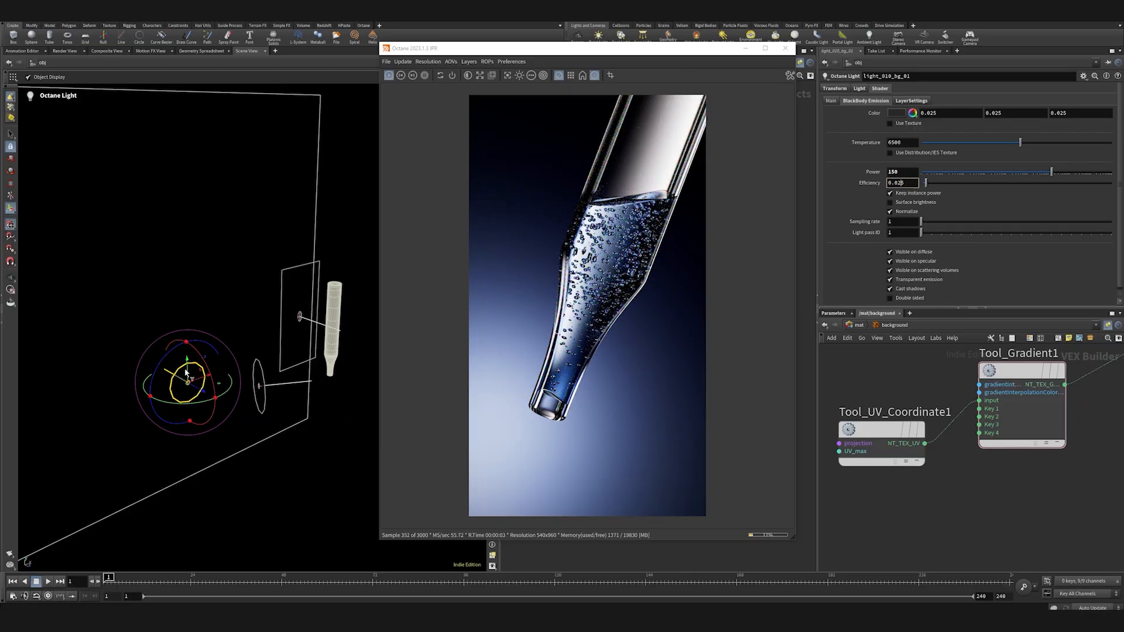
mouse_move(189, 372)
mouse_down()
mouse_move(186, 361)
mouse_move(202, 386)
mouse_up()
scroll(595, 290, up, 5)
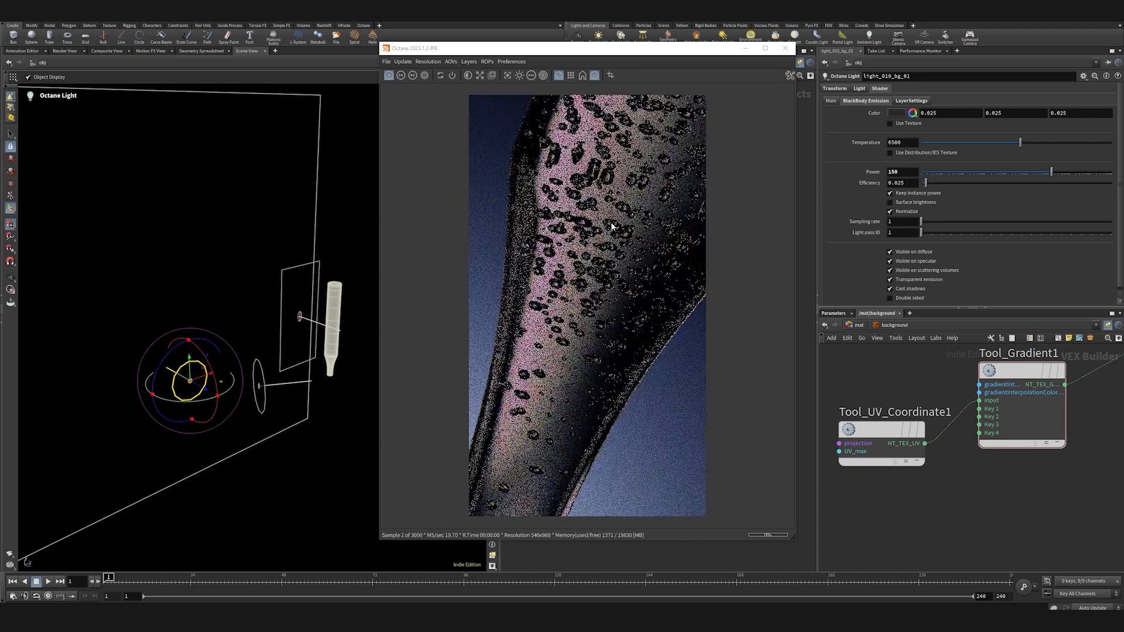
scroll(557, 209, down, 8)
click(480, 75)
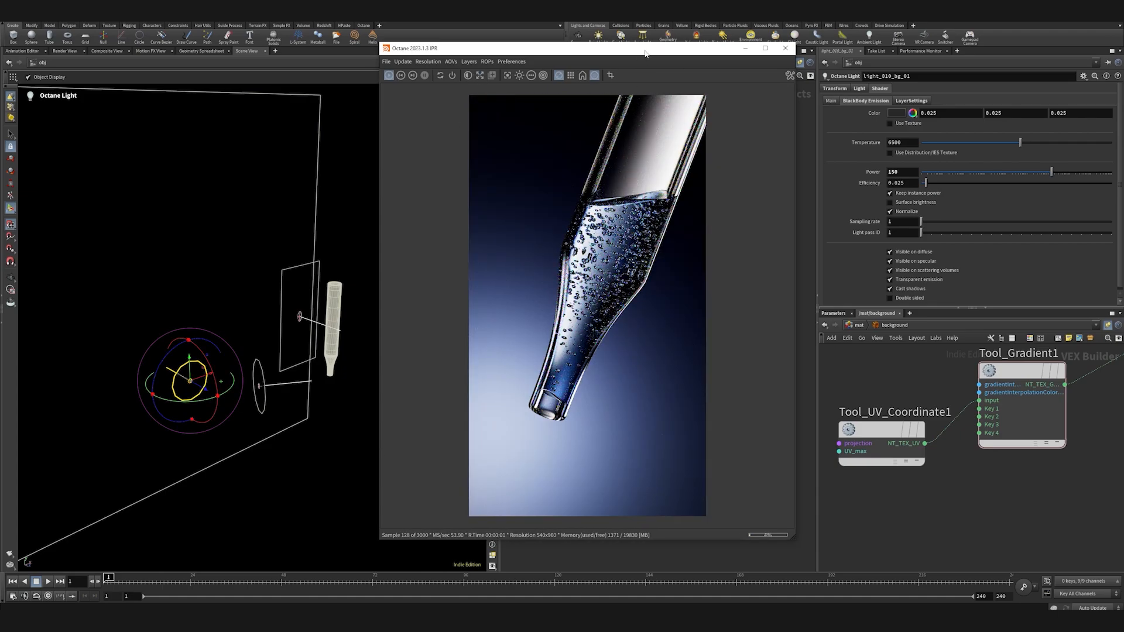
- Move the background gradient's deep blue stop to about 0.77, closer to the black end
drag(644, 50, 550, 42)
click(1011, 371)
drag(1043, 140, 1054, 140)
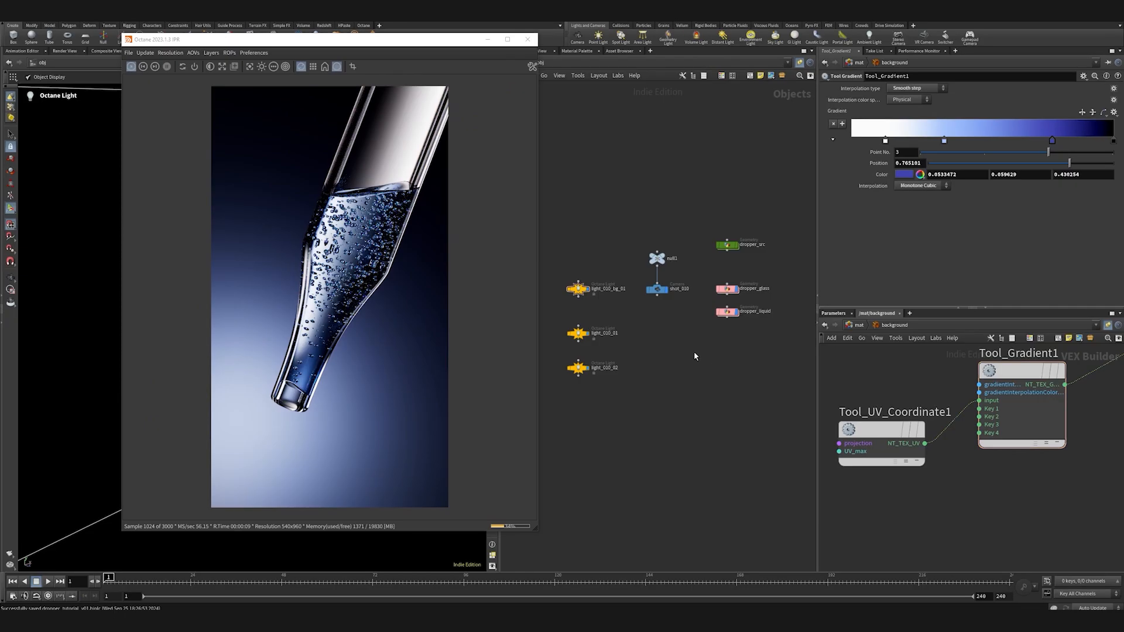
- Add a second null at object level and parent dropper_glass and dropper_liquid to it
key(Tab)
text(nu)
click(756, 345)
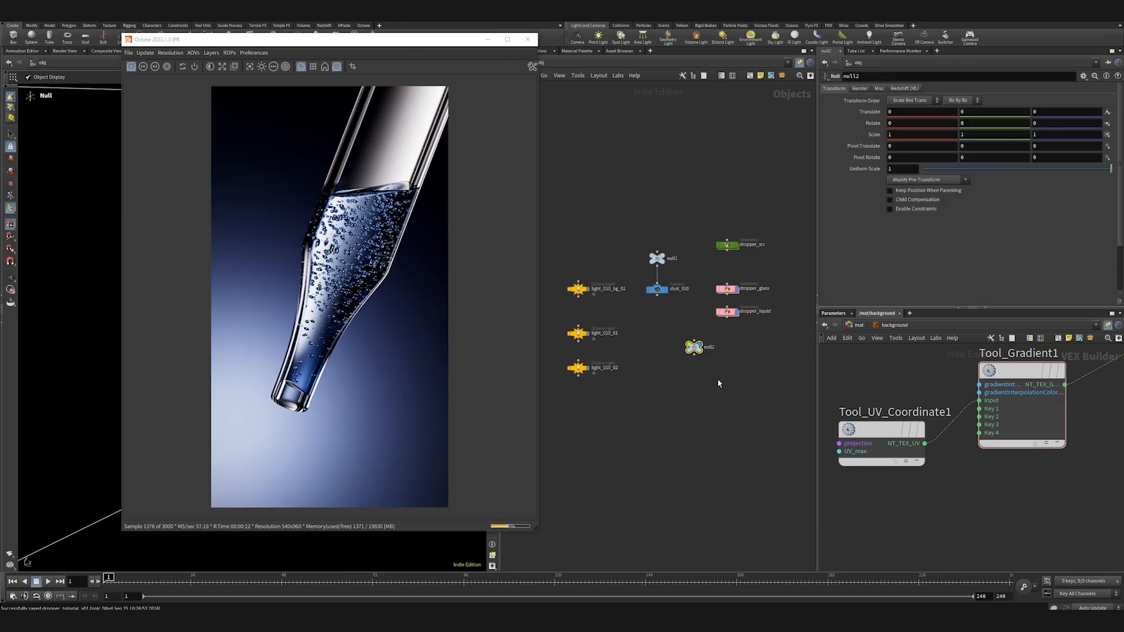
drag(767, 280, 709, 333)
drag(728, 291, 693, 389)
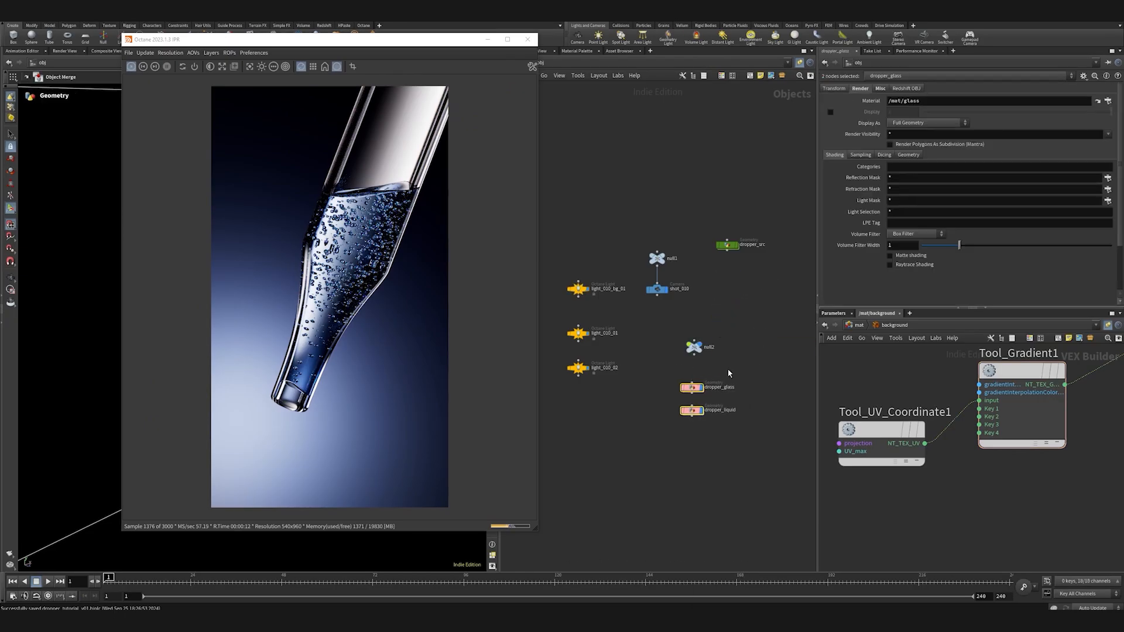
shift+click(692, 410)
drag(692, 388, 694, 384)
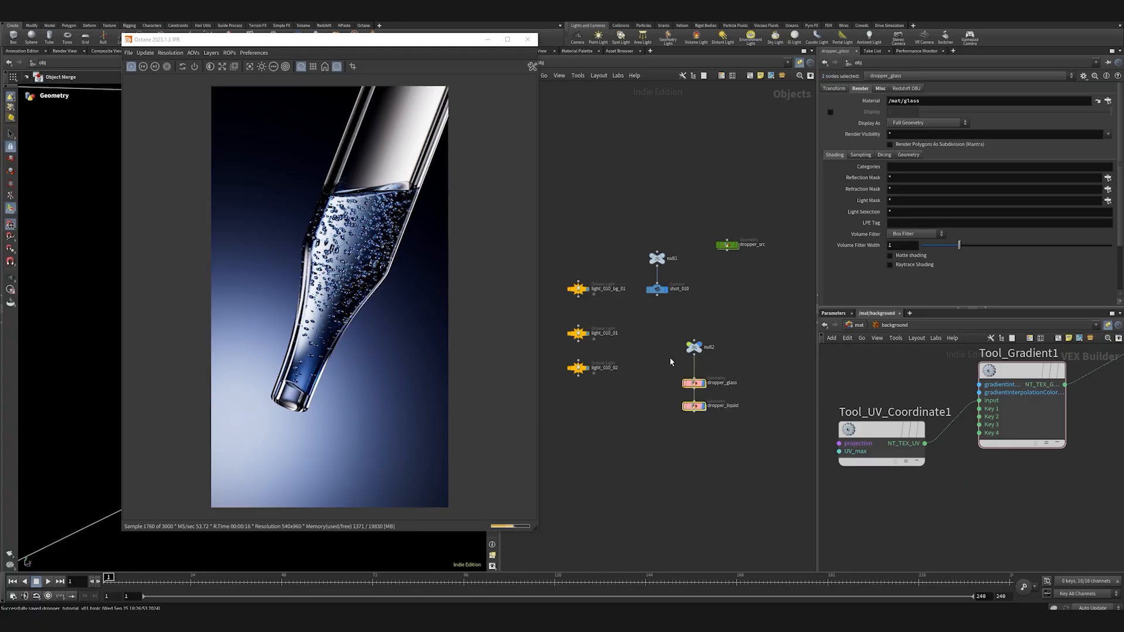
- Identify the light directly behind the dropper, light_010_02, and parent it to the new null
click(691, 454)
drag(434, 41, 760, 64)
click(578, 333)
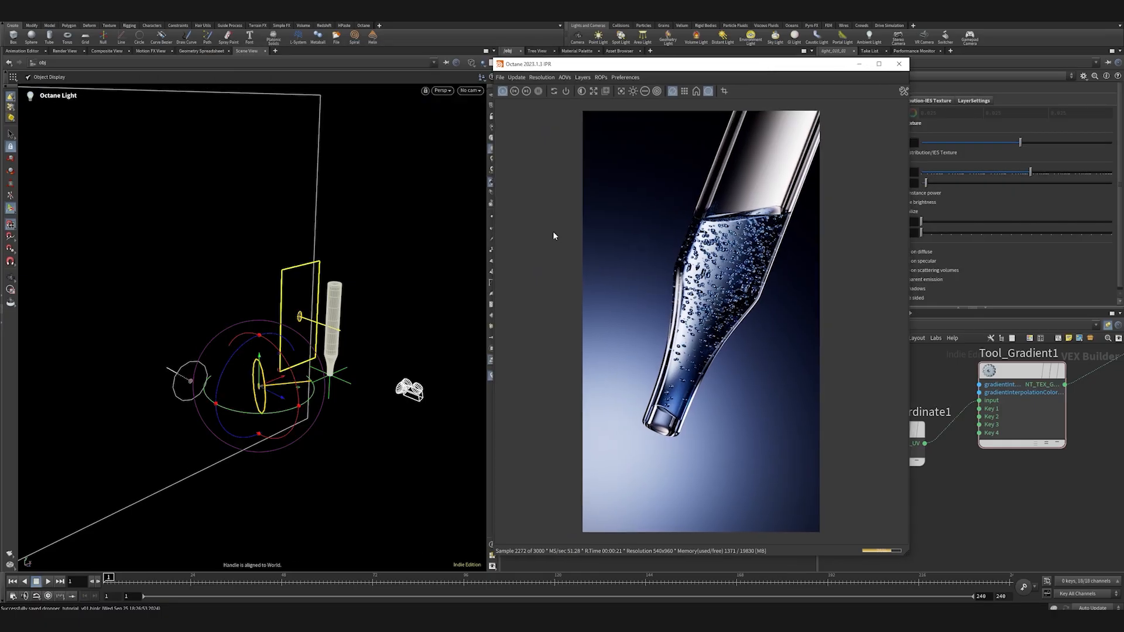
drag(663, 69, 828, 417)
click(577, 368)
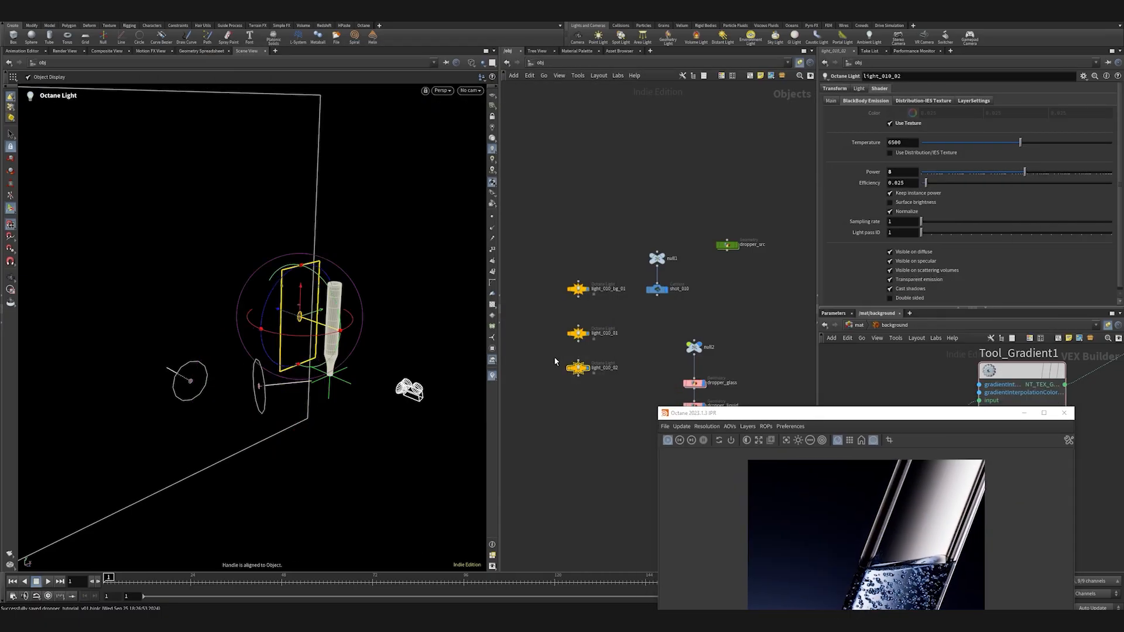
drag(694, 357, 624, 390)
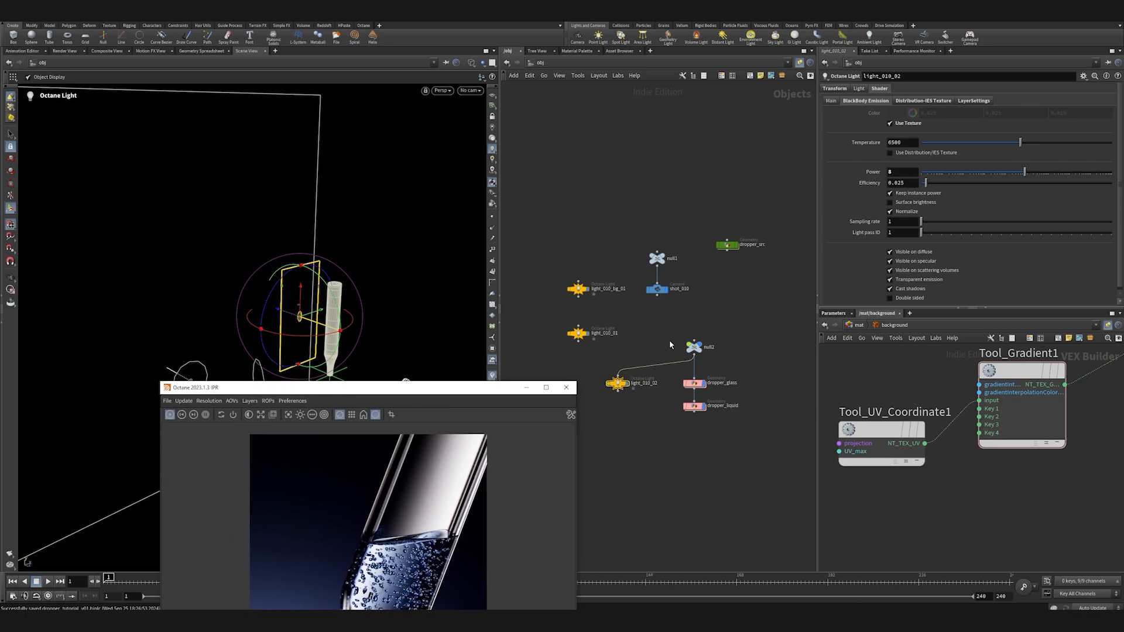
- Tilt the dropper's null around X, trying about -27° and settling on about -17°, and inspect the liquid and tip up close
click(694, 348)
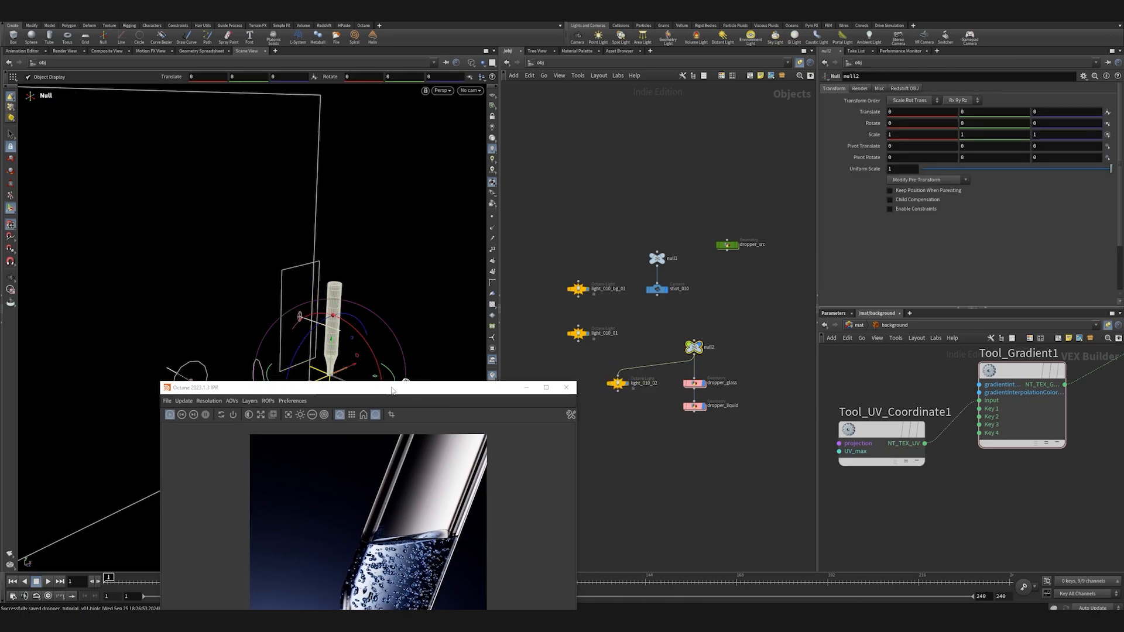
drag(391, 390, 745, 129)
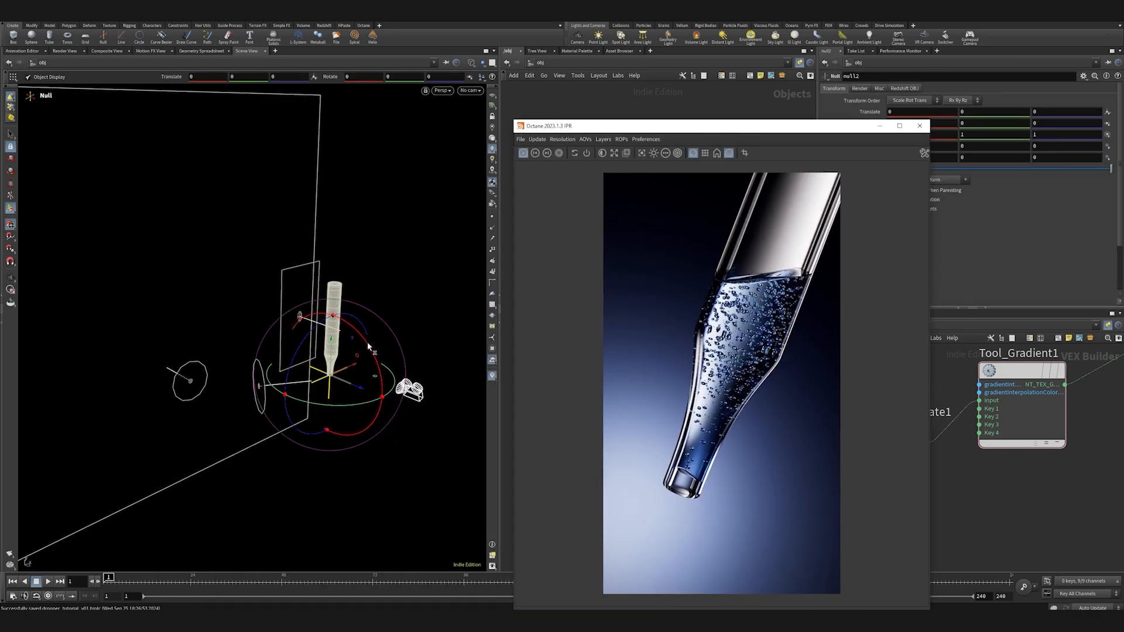
drag(367, 342, 338, 330)
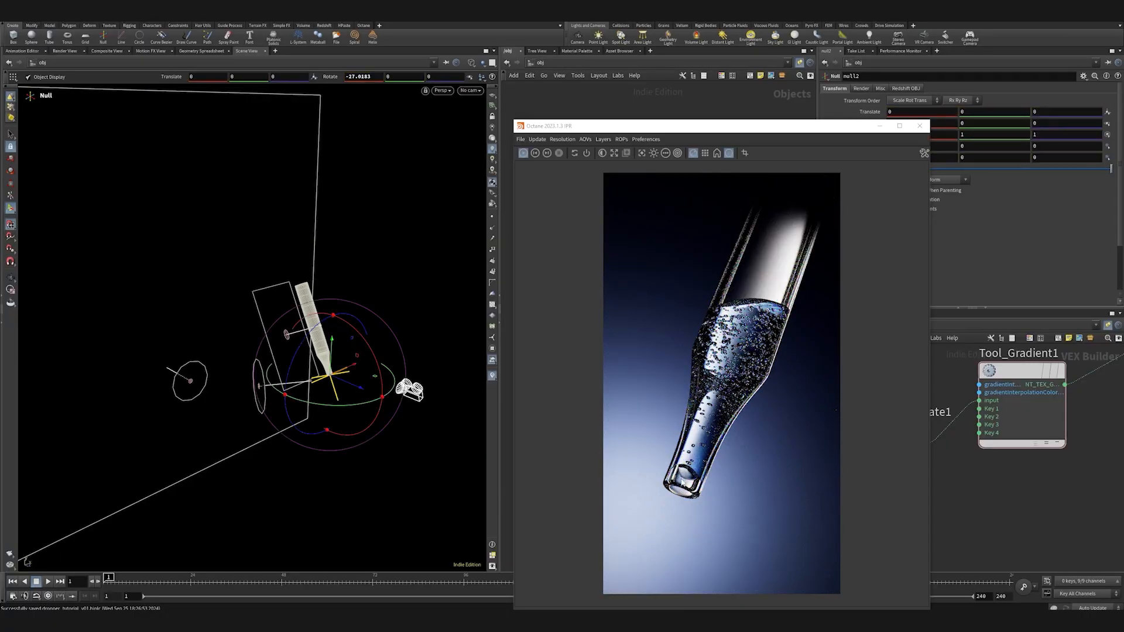
right_drag(792, 275, 747, 381)
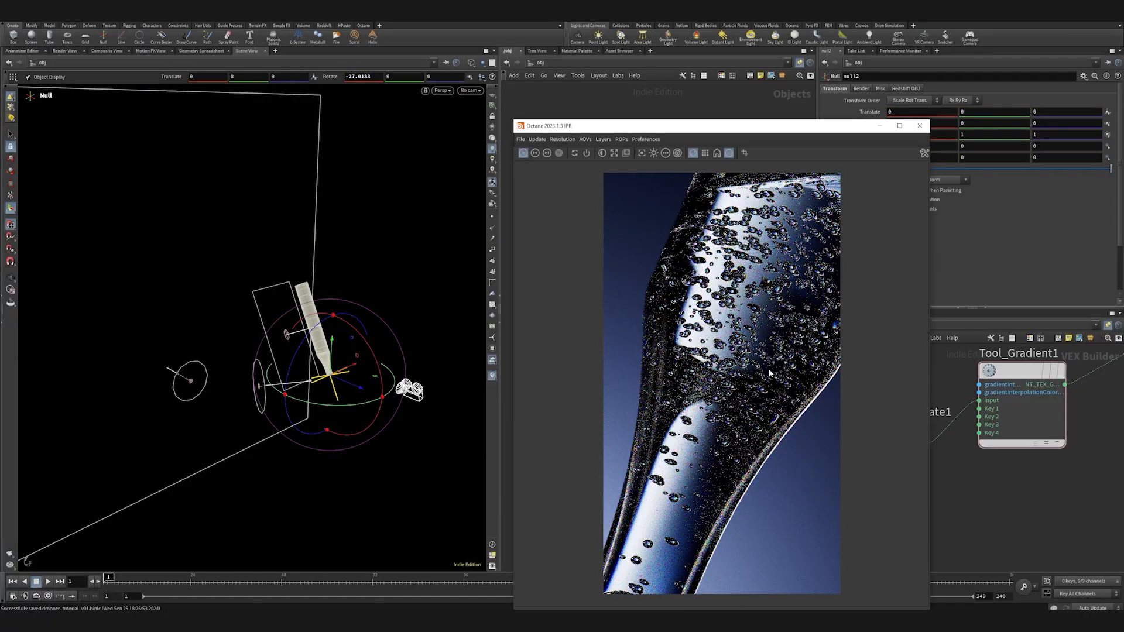
middle_drag(769, 372, 868, 207)
drag(369, 348, 375, 362)
right_drag(725, 446, 725, 509)
middle_drag(725, 509, 724, 391)
right_drag(725, 391, 725, 447)
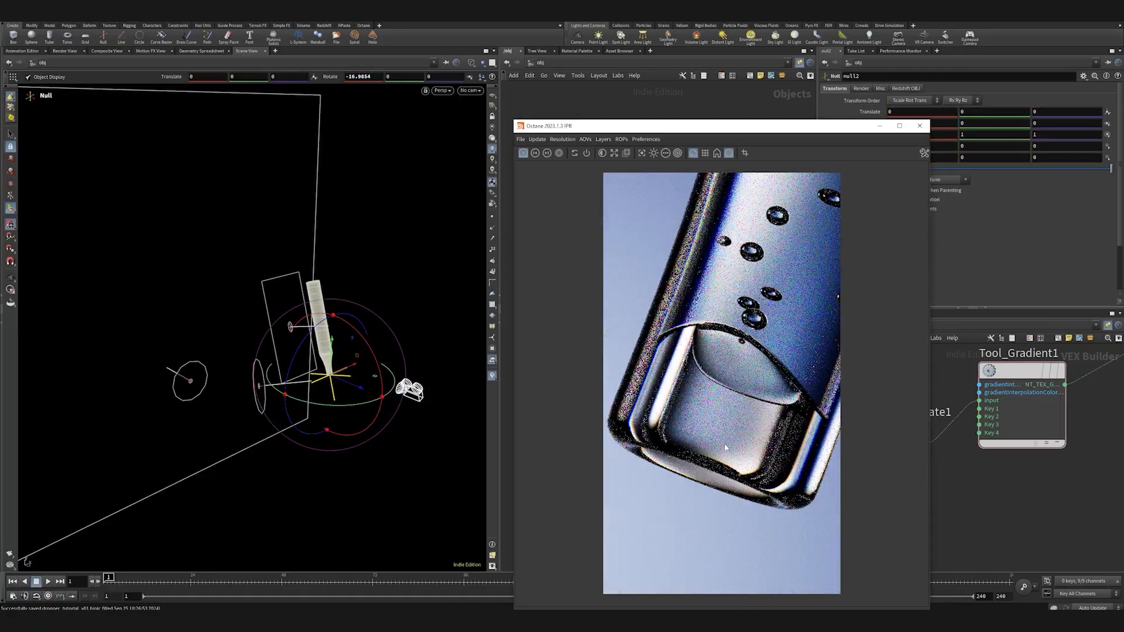
- Reduce the tilt of the dropper's null by setting its X rotation to -5°
middle_drag(725, 447, 724, 432)
right_drag(724, 431, 724, 399)
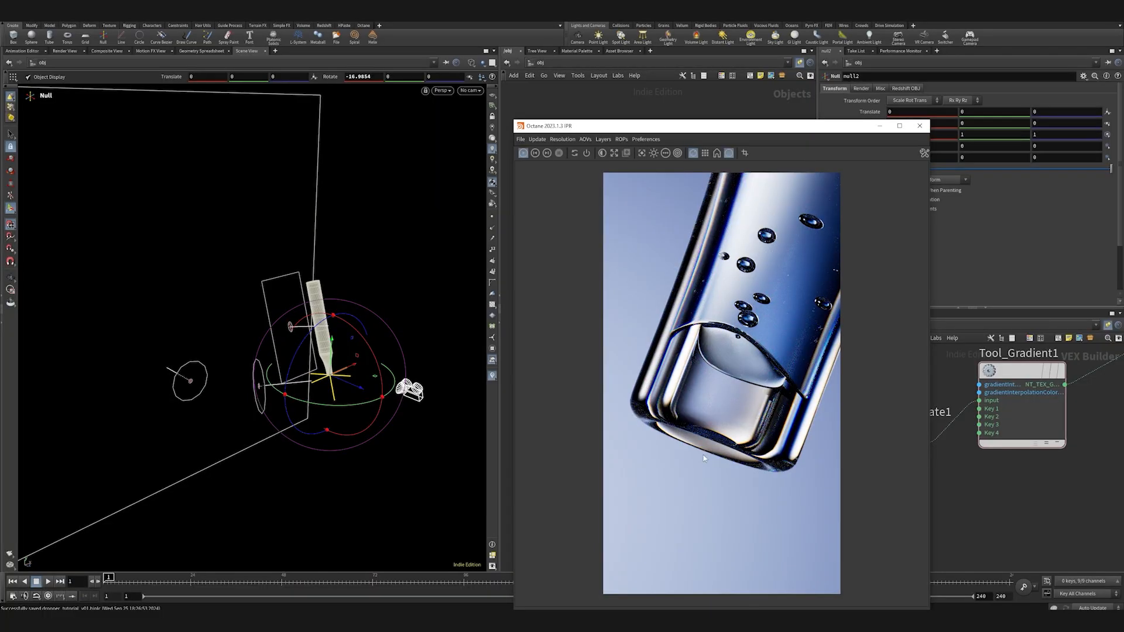
right_drag(729, 501, 712, 474)
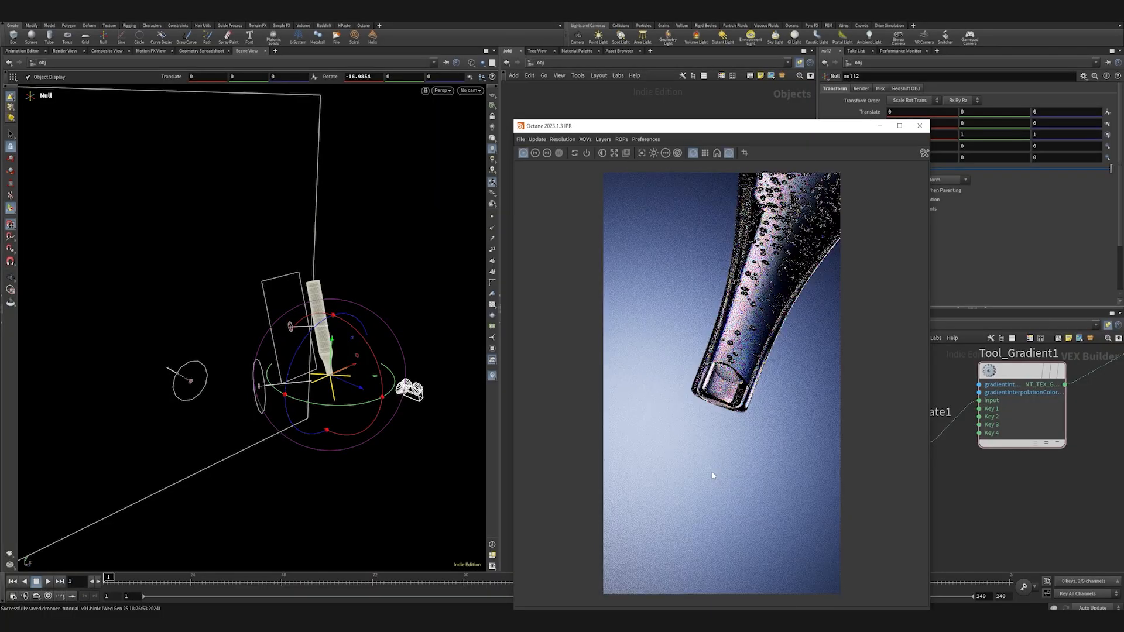
middle_drag(738, 346, 710, 454)
right_drag(710, 454, 697, 409)
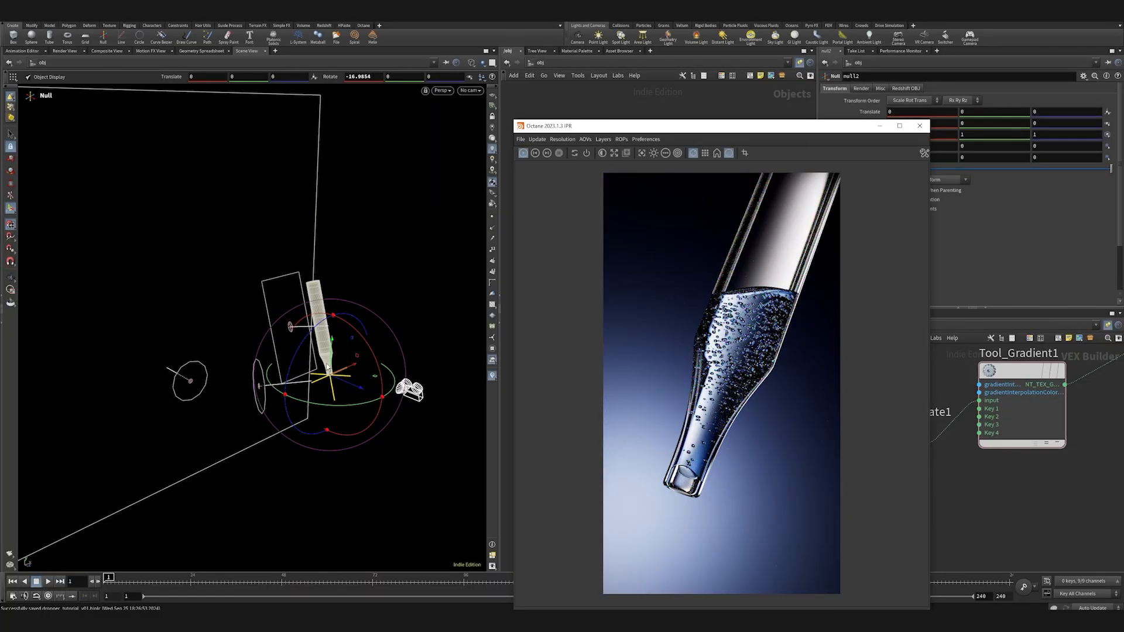
drag(359, 333, 368, 342)
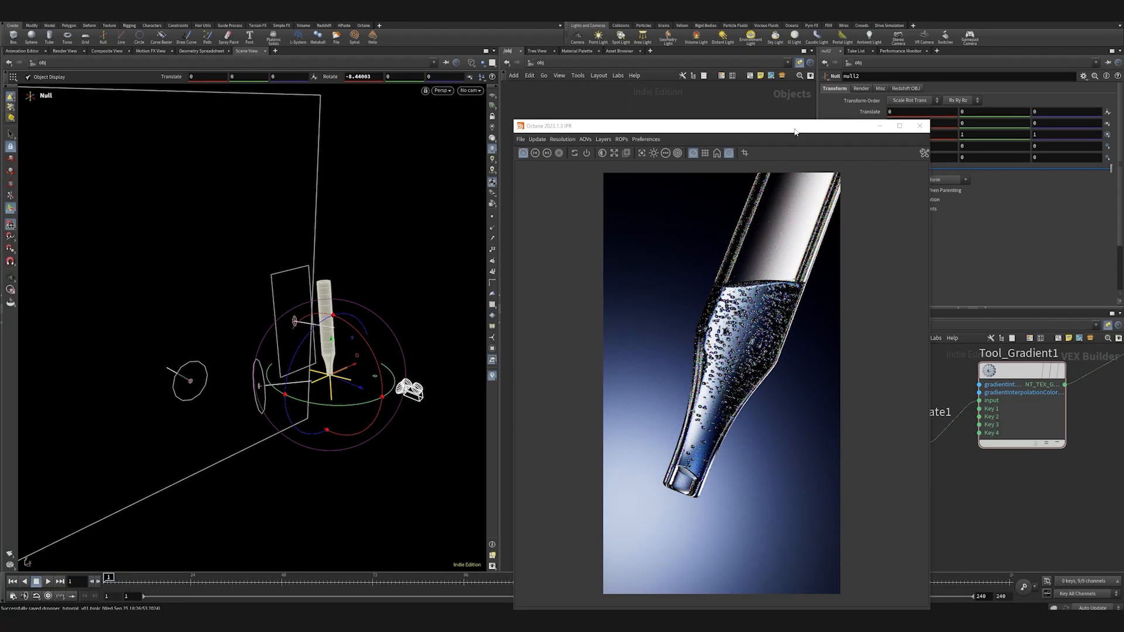
drag(794, 128, 678, 108)
drag(914, 124, 887, 123)
text(-5)
click(893, 134)
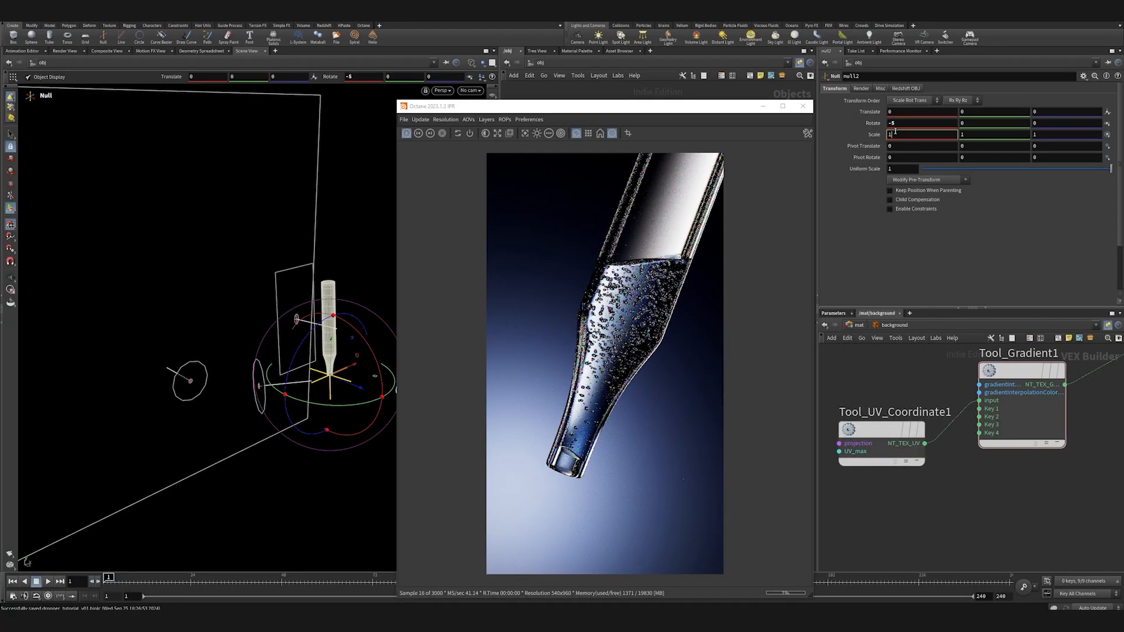
scroll(571, 316, up, 2)
scroll(566, 318, down, 1)
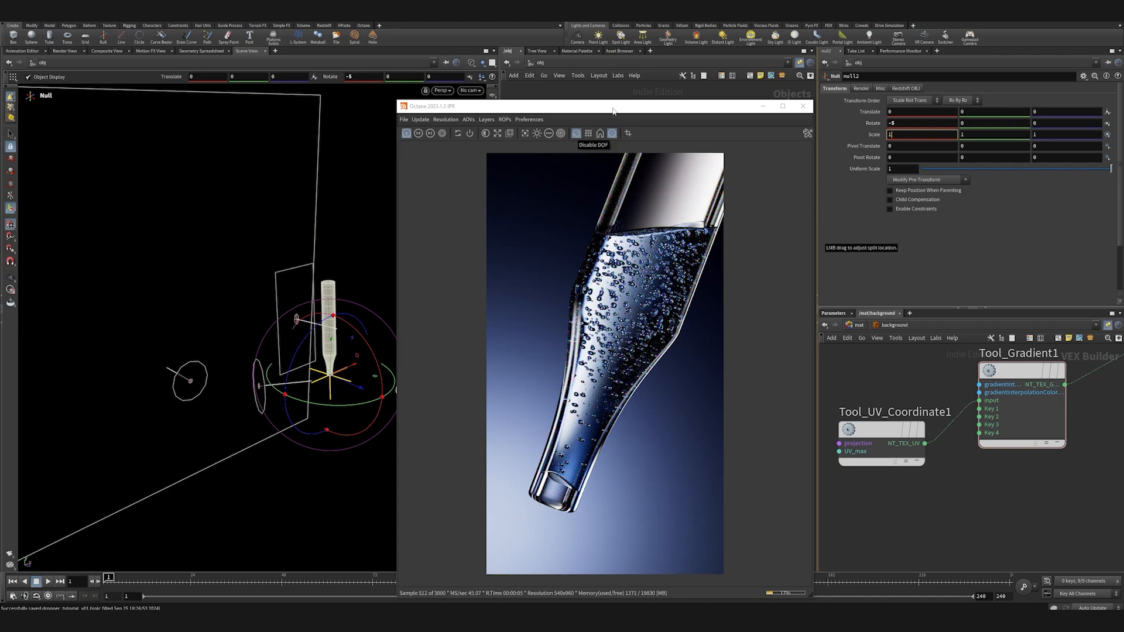
- Enable depth of field in the render preview and open the renderTarget's camera depth-of-field settings
drag(580, 106, 391, 91)
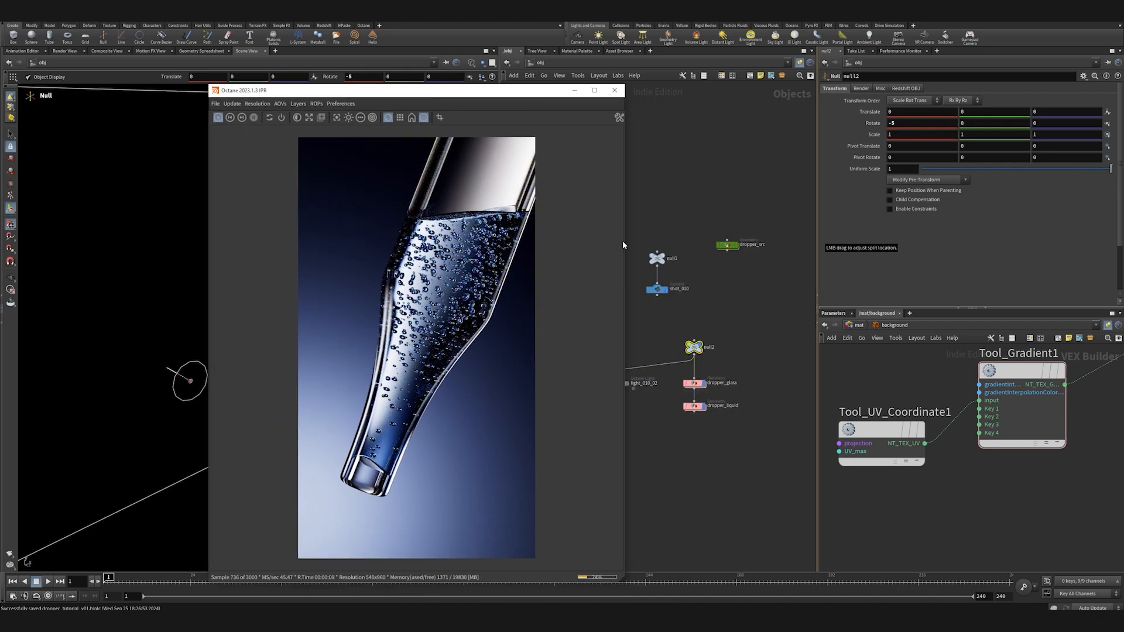
click(388, 117)
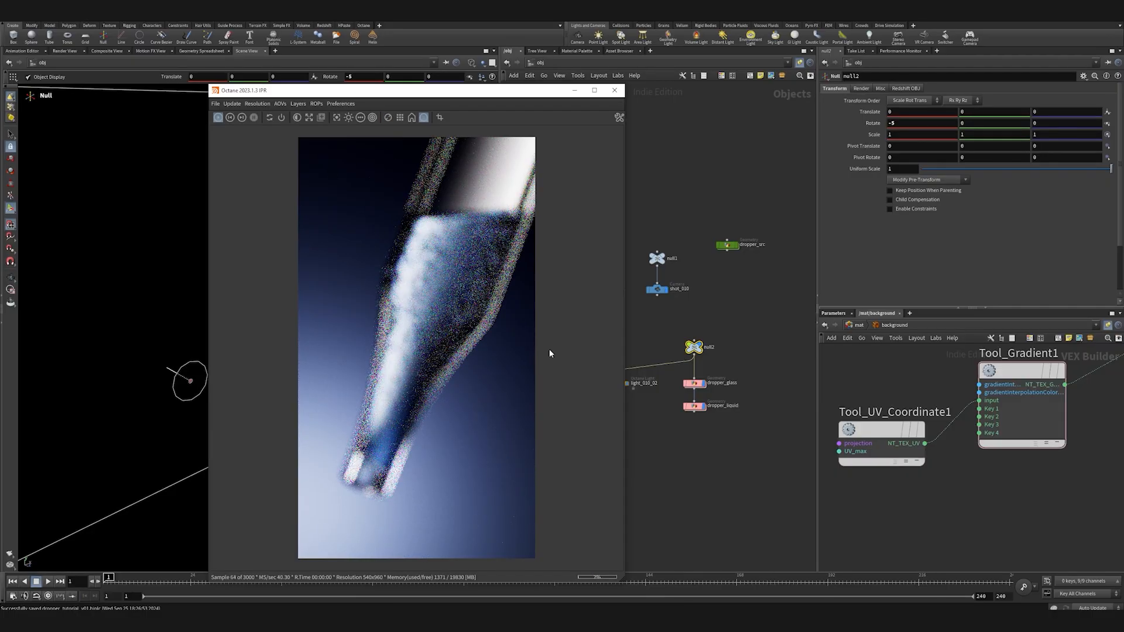
click(858, 325)
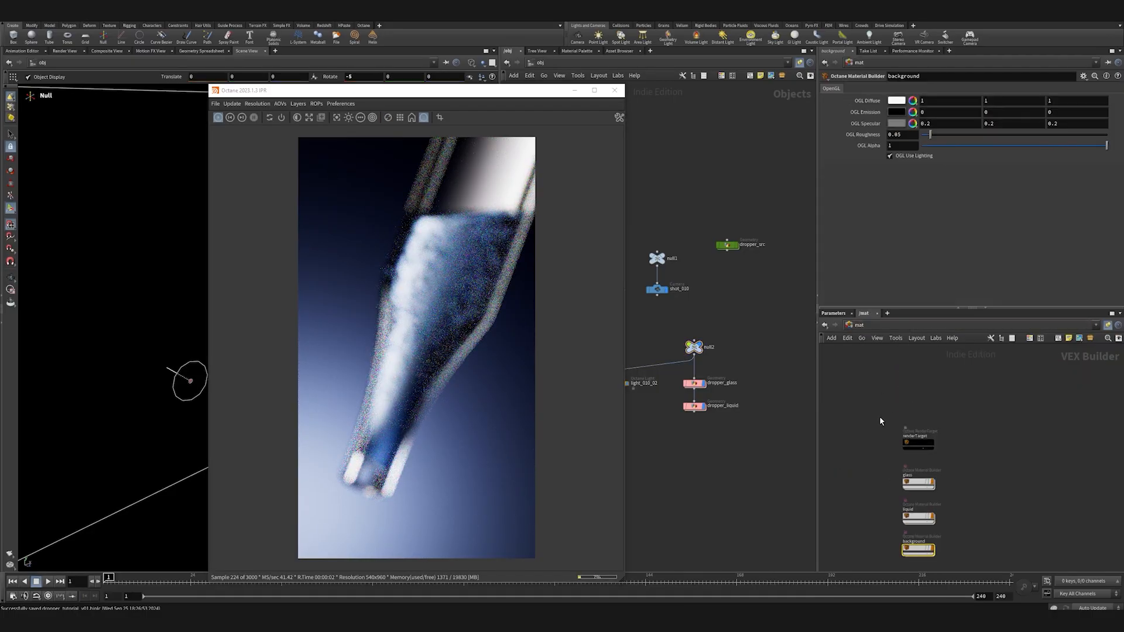
click(918, 444)
click(887, 88)
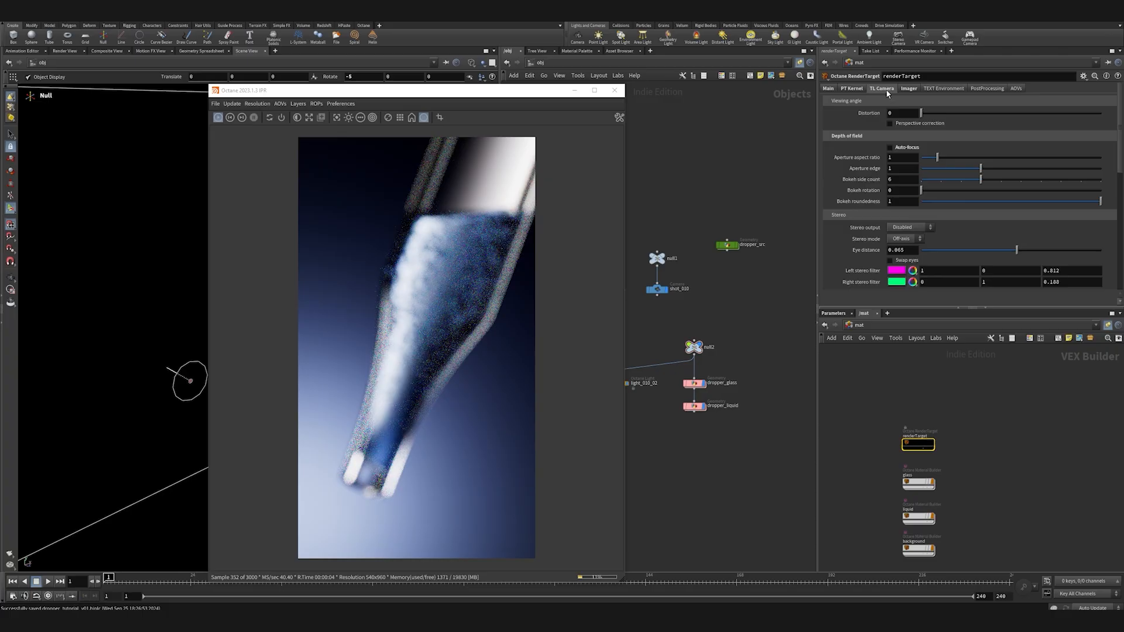
- Try toggling the camera's auto-focus, and pick the focus point on the bubbles in the liquid's upper part
click(900, 150)
click(900, 150)
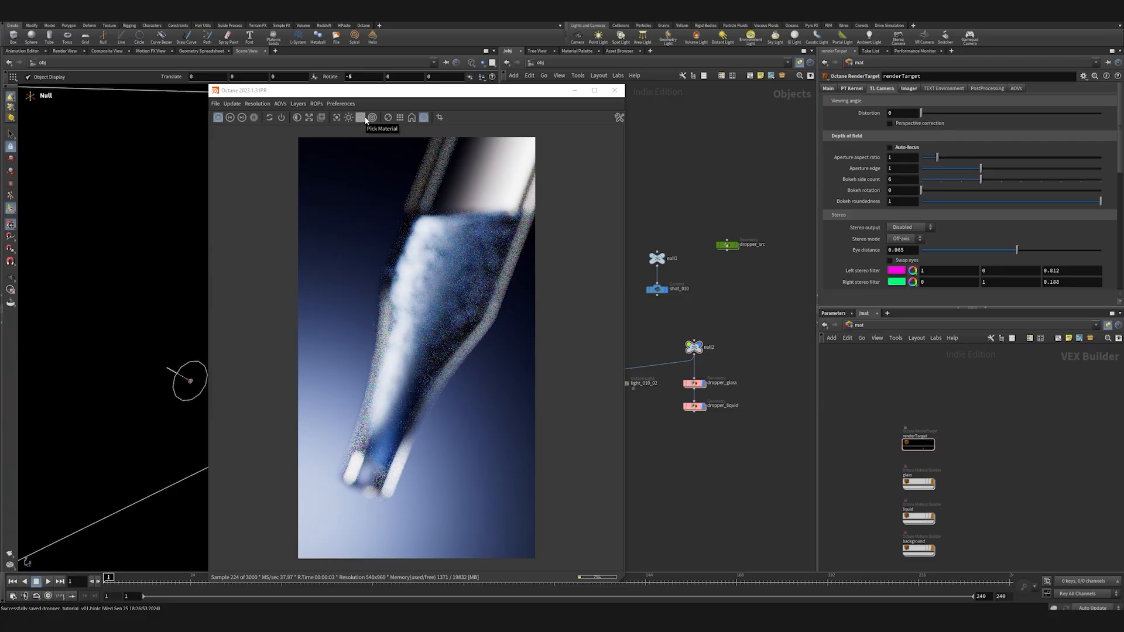
click(338, 121)
click(474, 241)
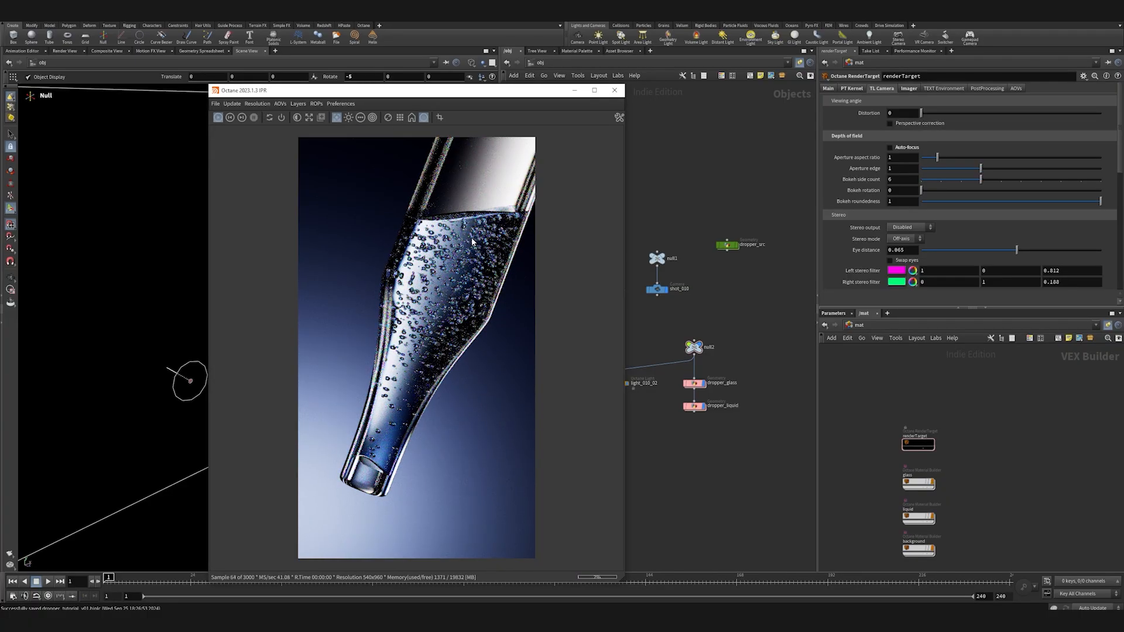
drag(508, 91, 443, 77)
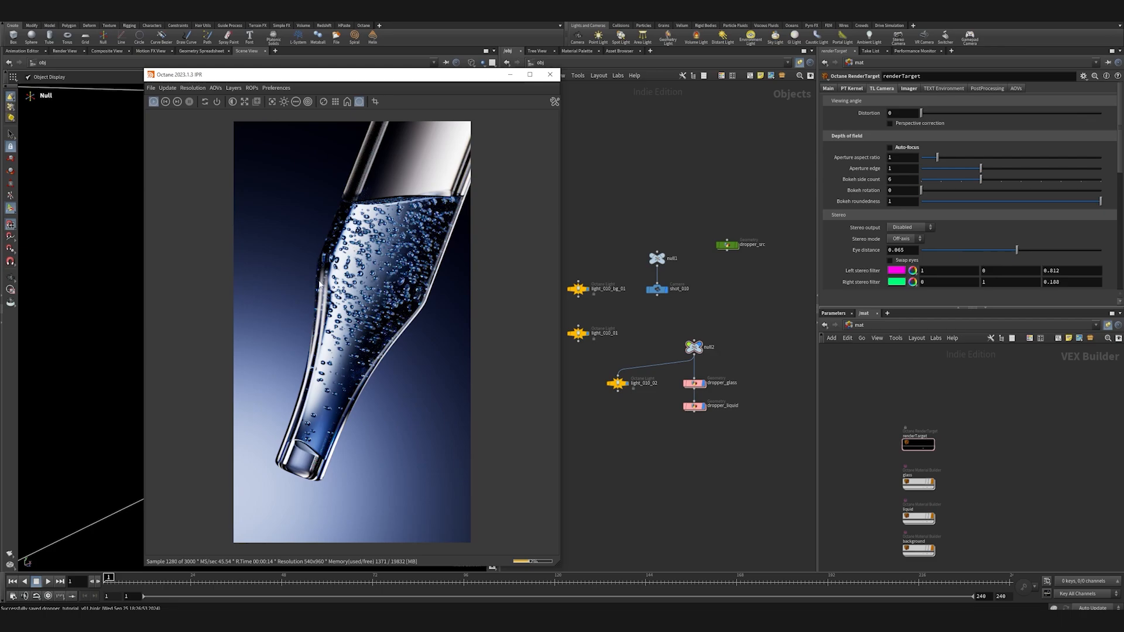
- Examine the focused render up close, covering the bubbles, the dropper tip and the liquid's top surface
scroll(367, 251, up, 3)
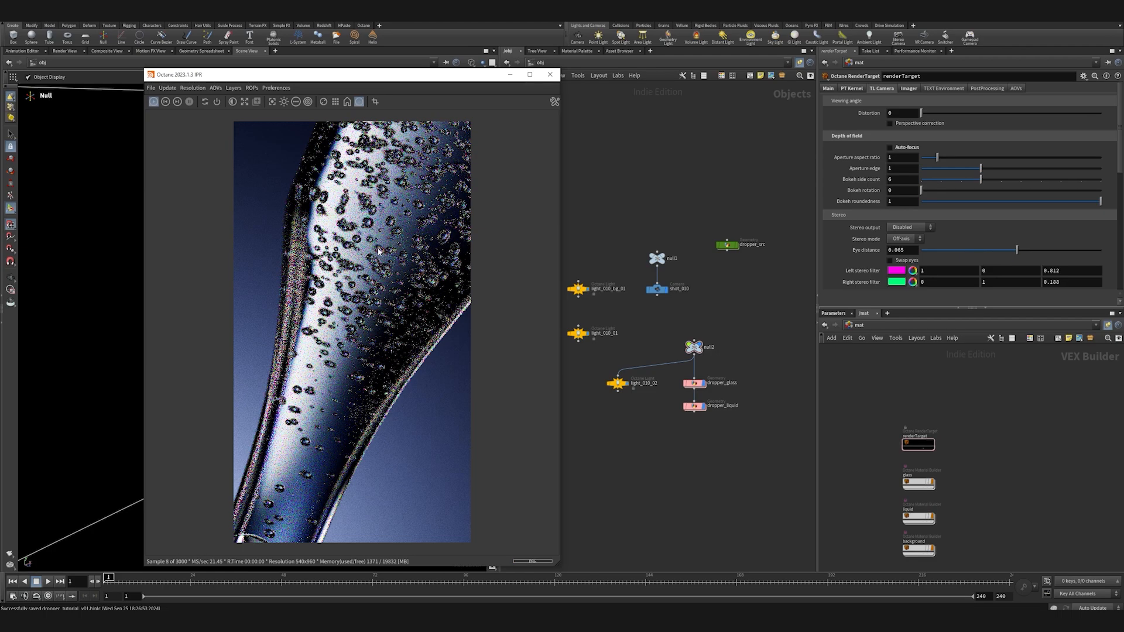
scroll(385, 264, down, 2)
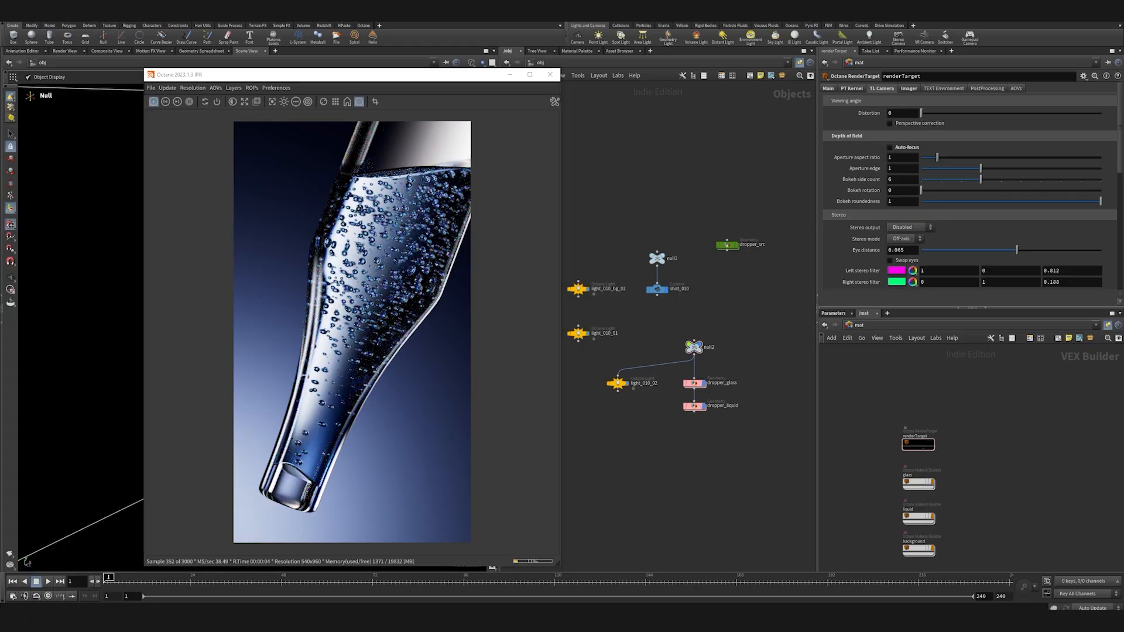
scroll(309, 452, up, 2)
middle_drag(309, 451, 297, 429)
scroll(346, 382, up, 1)
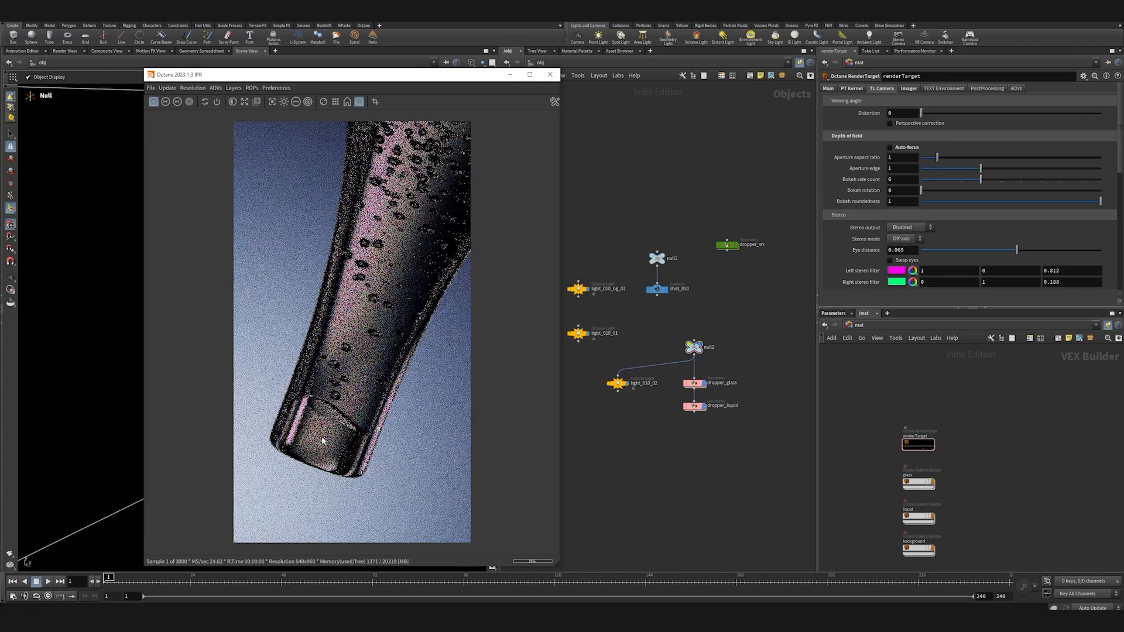
middle_drag(371, 240, 328, 415)
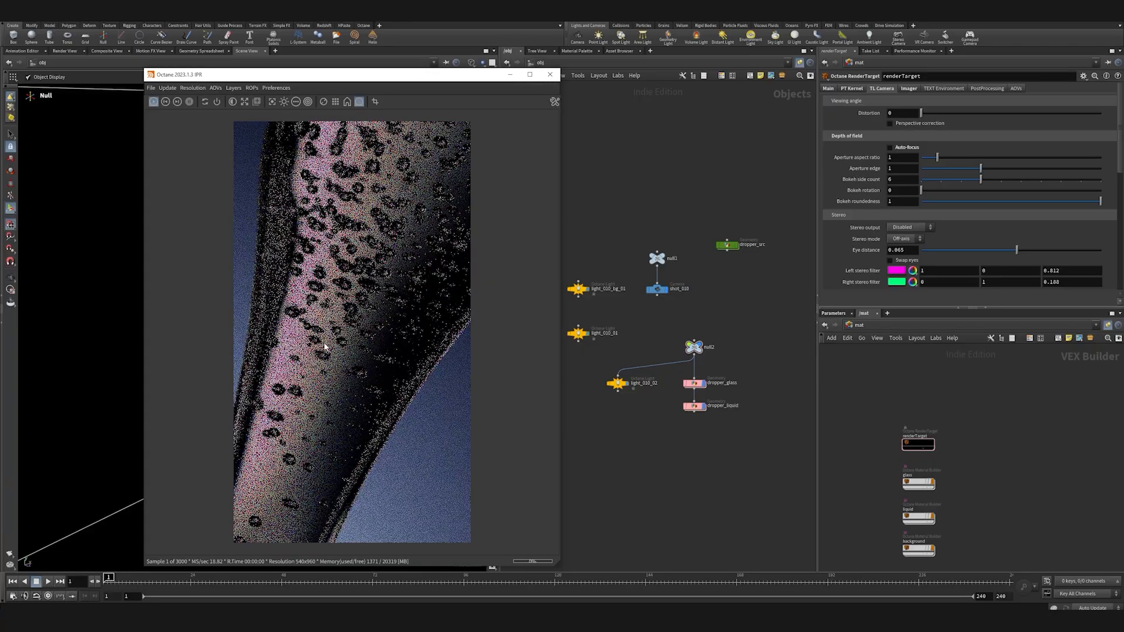
middle_drag(403, 263, 379, 444)
middle_drag(403, 219, 397, 258)
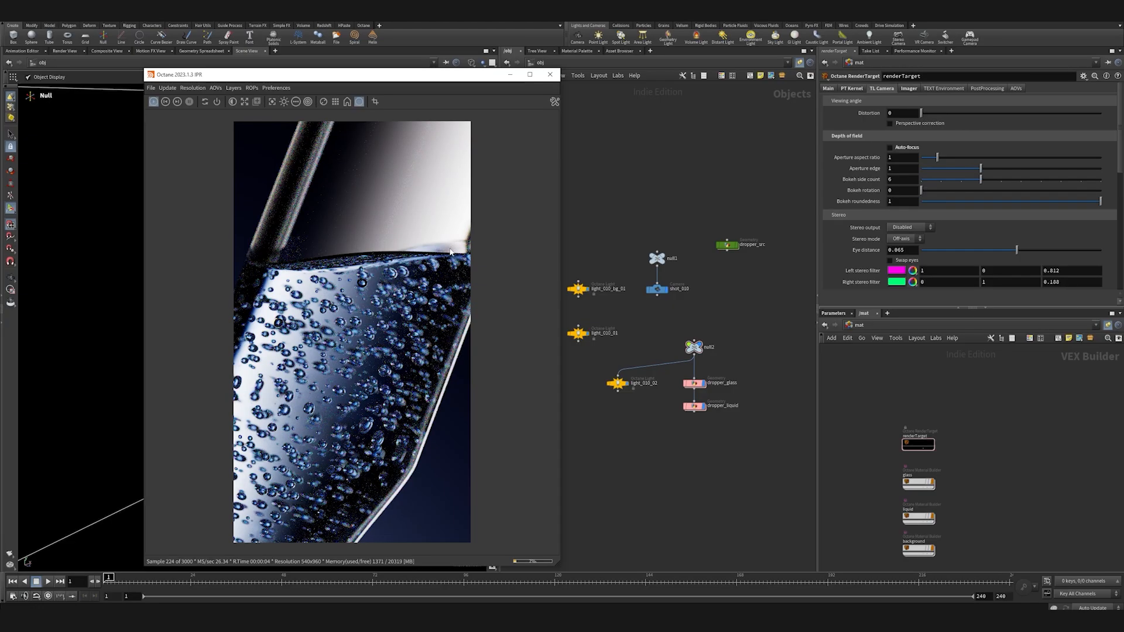
- Stop the live render preview
click(154, 102)
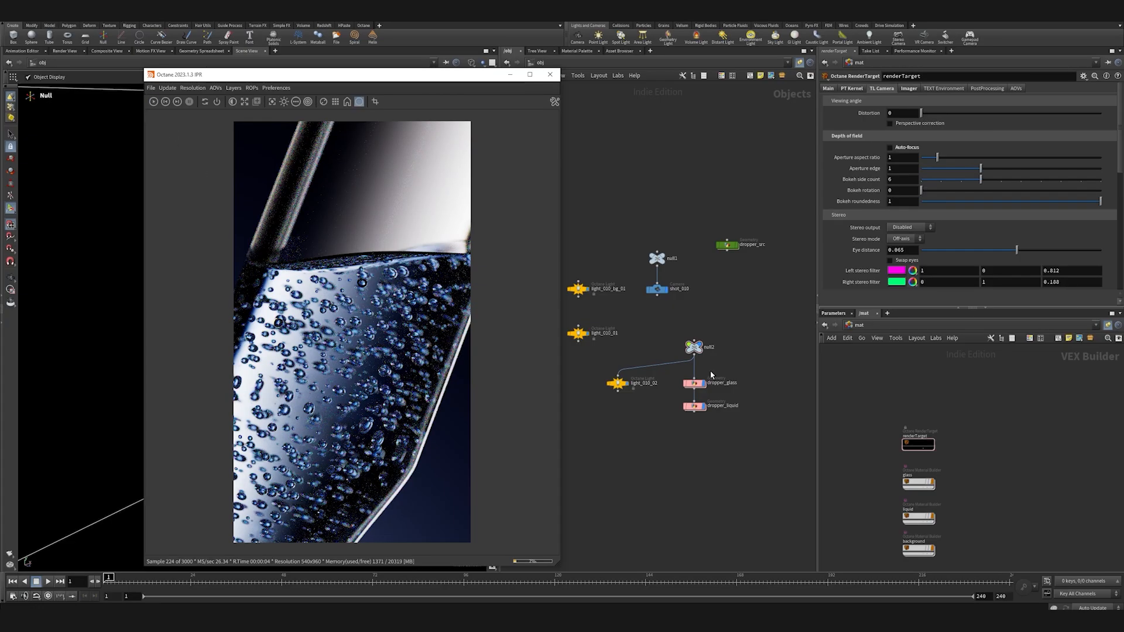